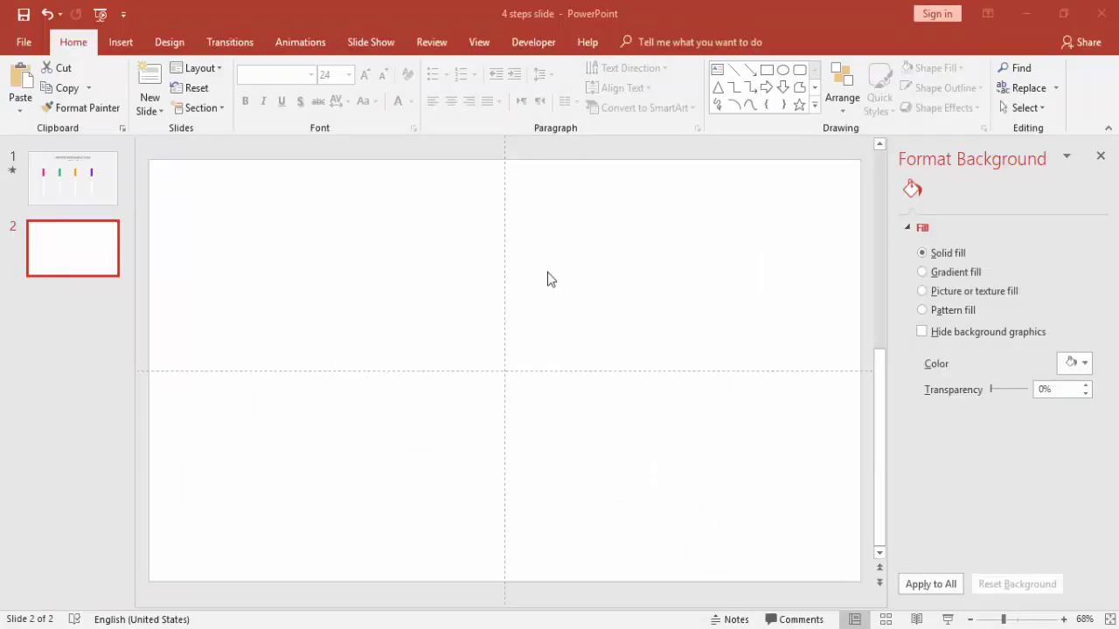
# Step: Bring up the Insert ribbon options for the blank second slide
pyautogui.click(118, 42)
# Step: Draw a tall 4.45" by 2.49" rounded rectangle near the slide centre with no outline
pyautogui.click(279, 92)
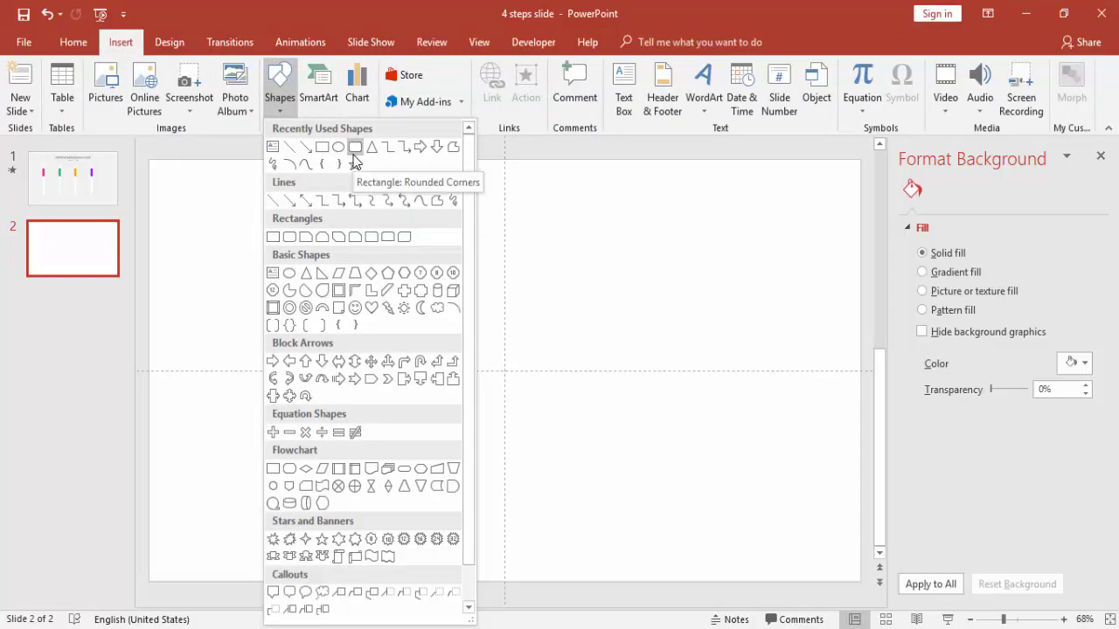
pyautogui.click(354, 147)
pyautogui.moveTo(327, 280); pyautogui.dragTo(457, 527)
pyautogui.moveTo(425, 459); pyautogui.dragTo(439, 440)
pyautogui.click(434, 87)
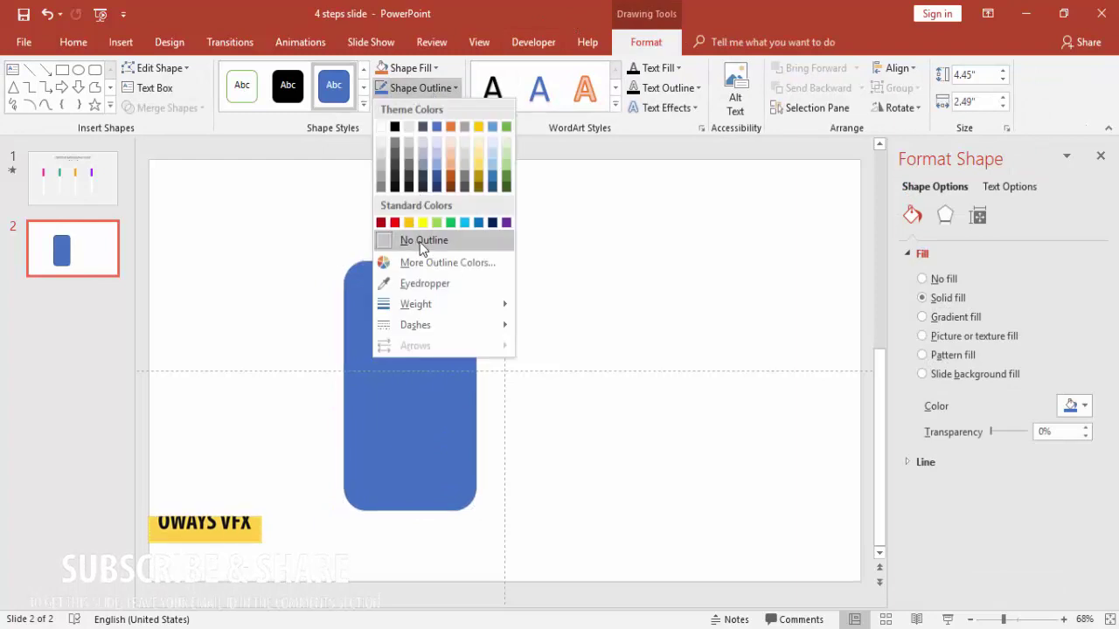
pyautogui.click(421, 244)
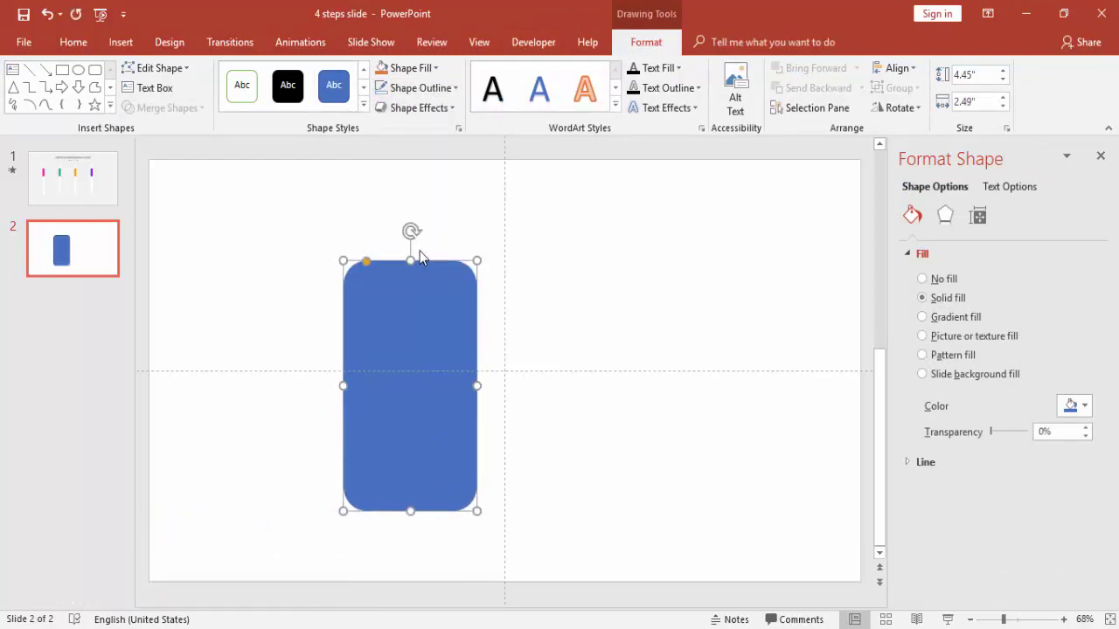
# Step: Fill the rounded rectangle with white
pyautogui.click(411, 69)
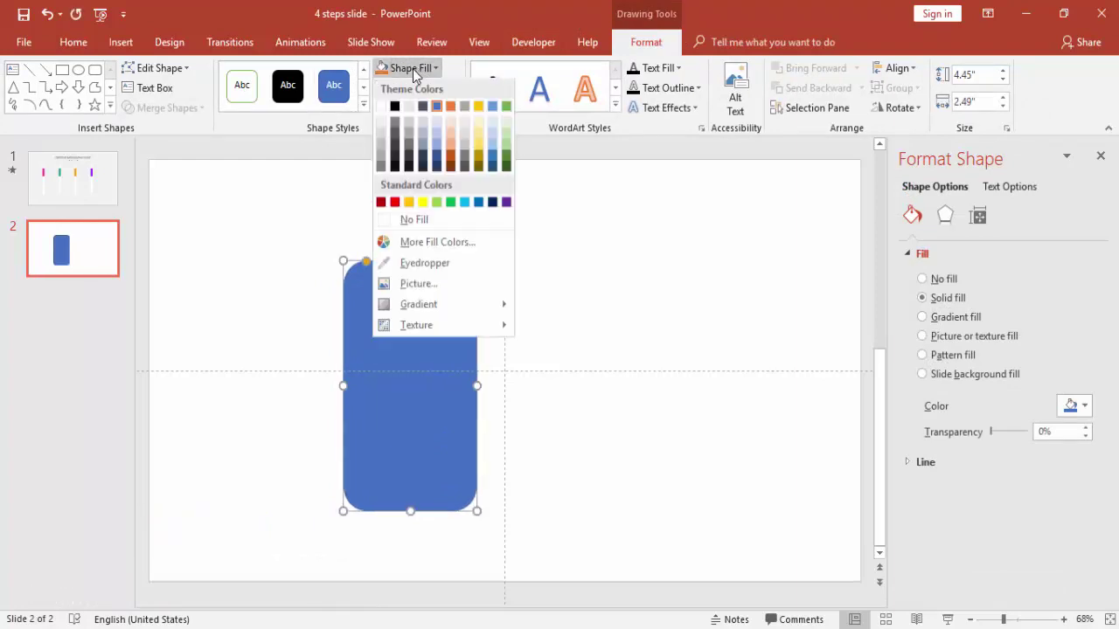
pyautogui.click(381, 107)
pyautogui.click(692, 239)
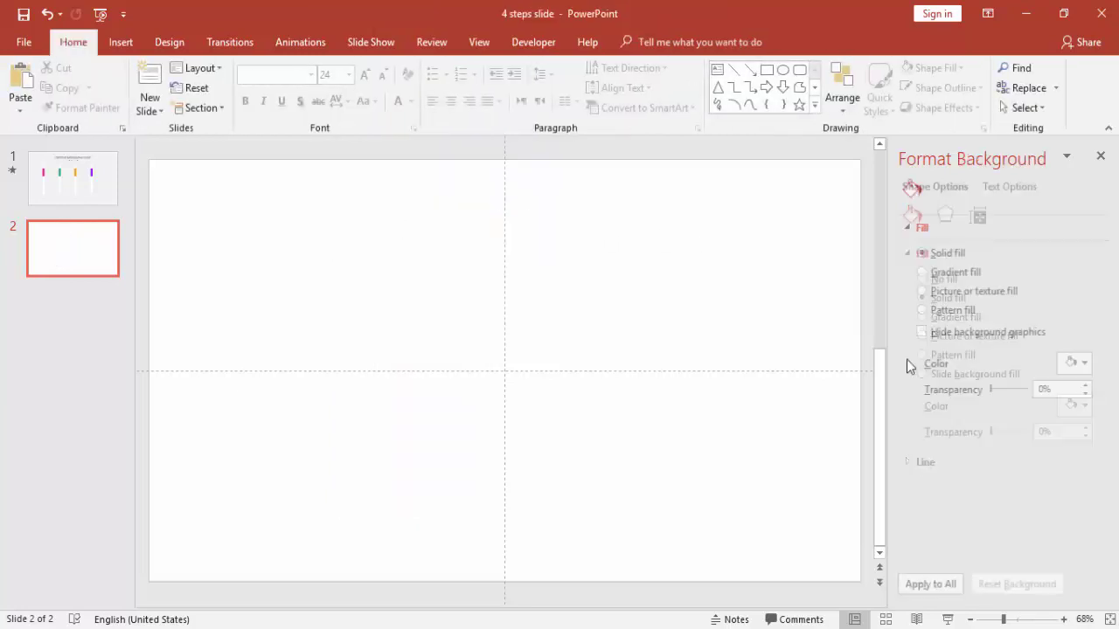
# Step: Give the slide background a light grey solid fill colour
pyautogui.click(1077, 363)
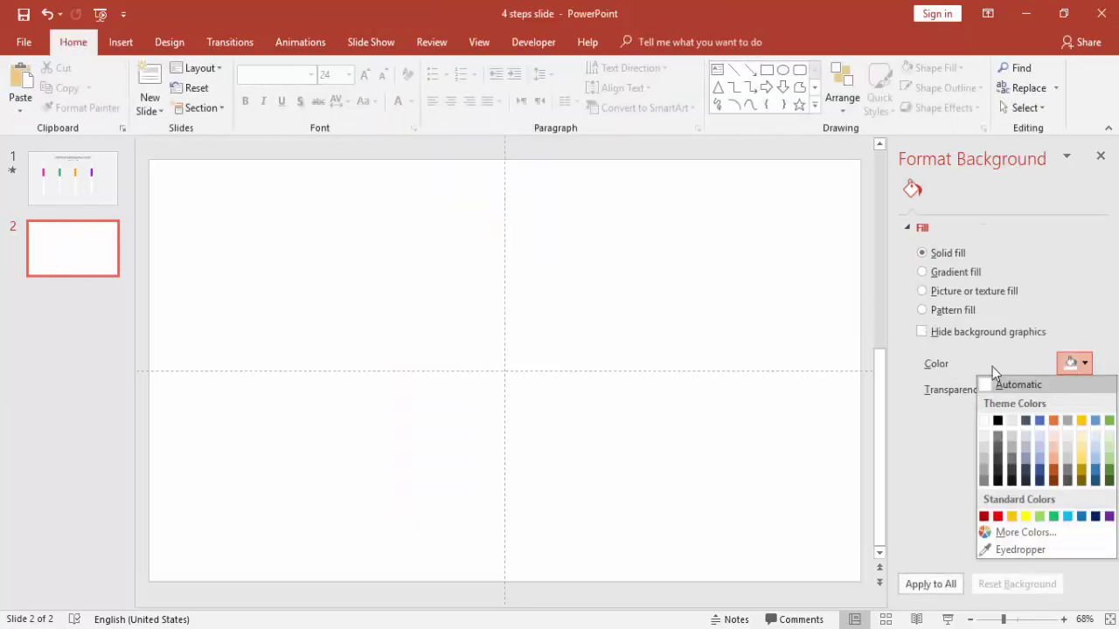
pyautogui.click(985, 449)
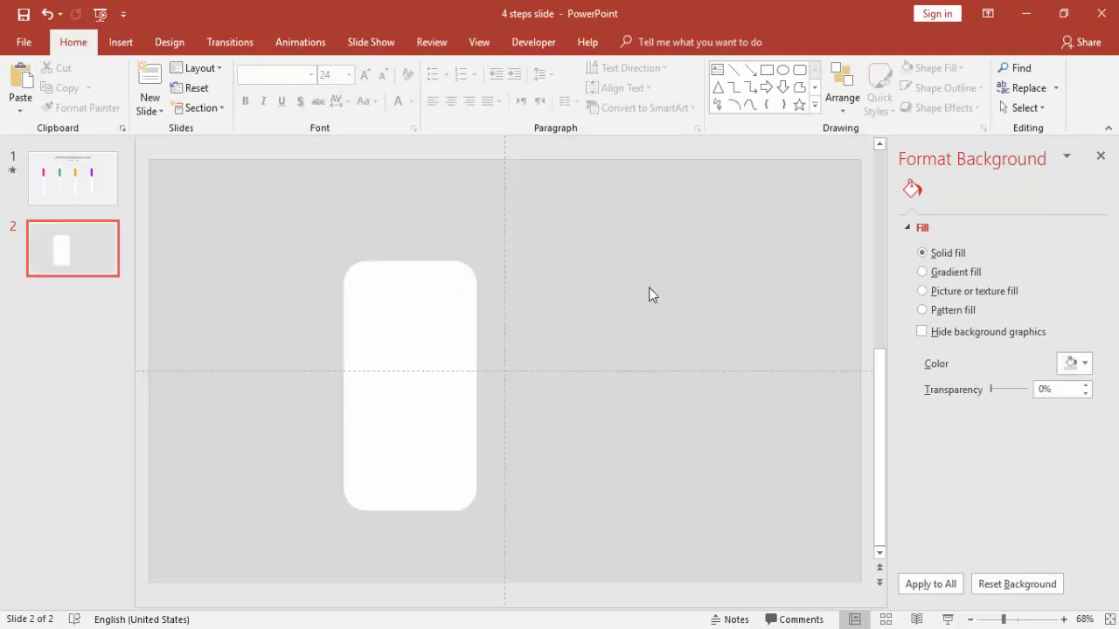
pyautogui.click(1081, 364)
pyautogui.click(984, 436)
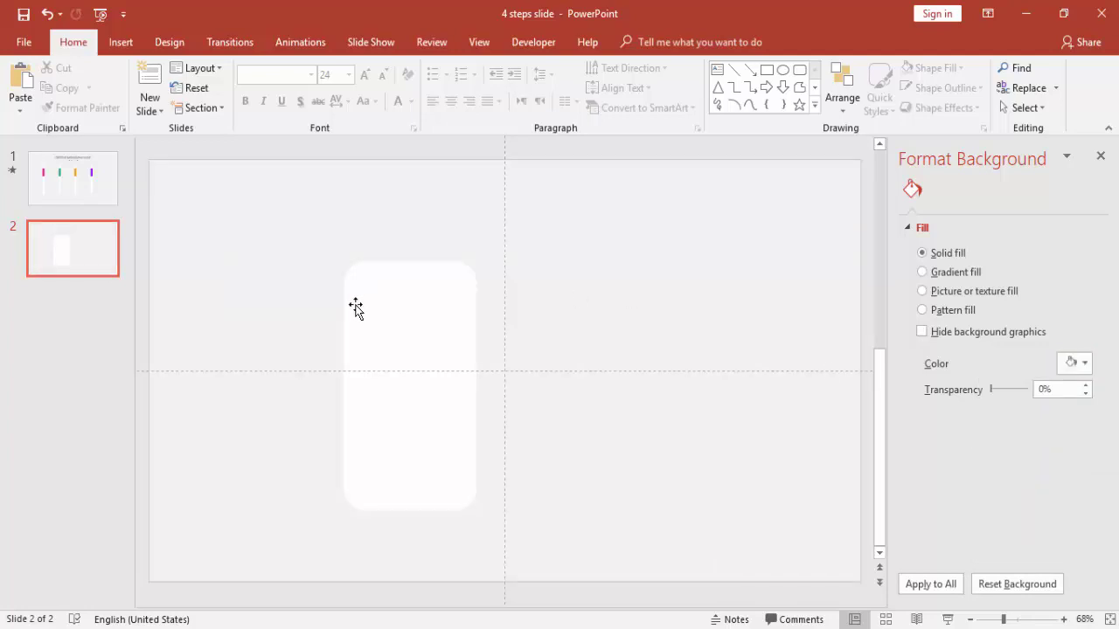
pyautogui.click(431, 296)
# Step: Draw an outline-free 1.02" by 2.49" rectangle across the top of the white card
pyautogui.click(587, 270)
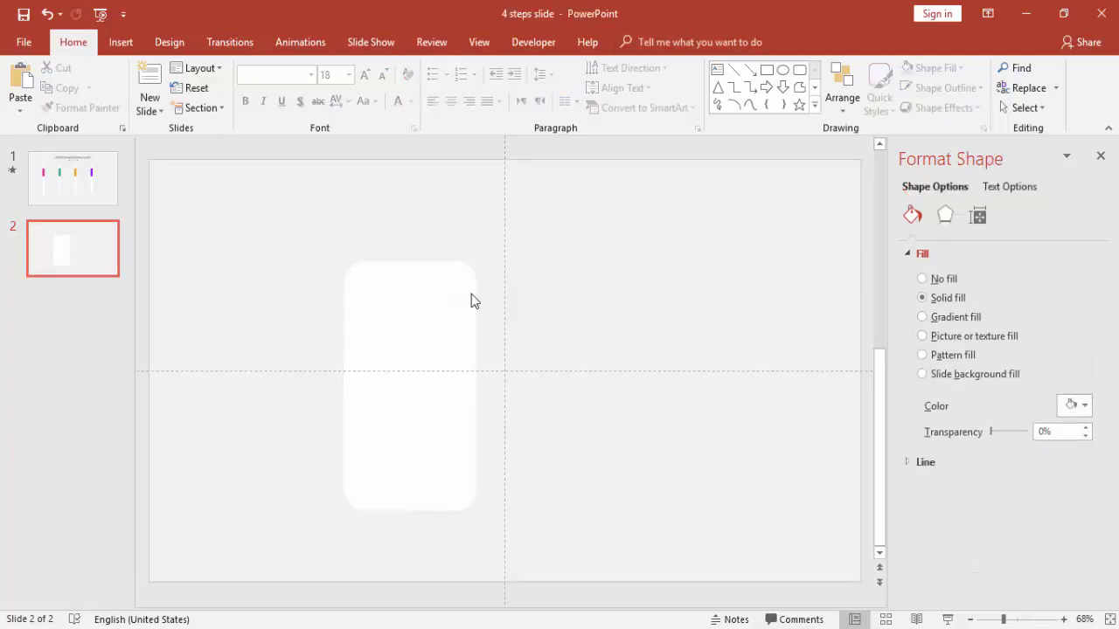
pyautogui.click(119, 44)
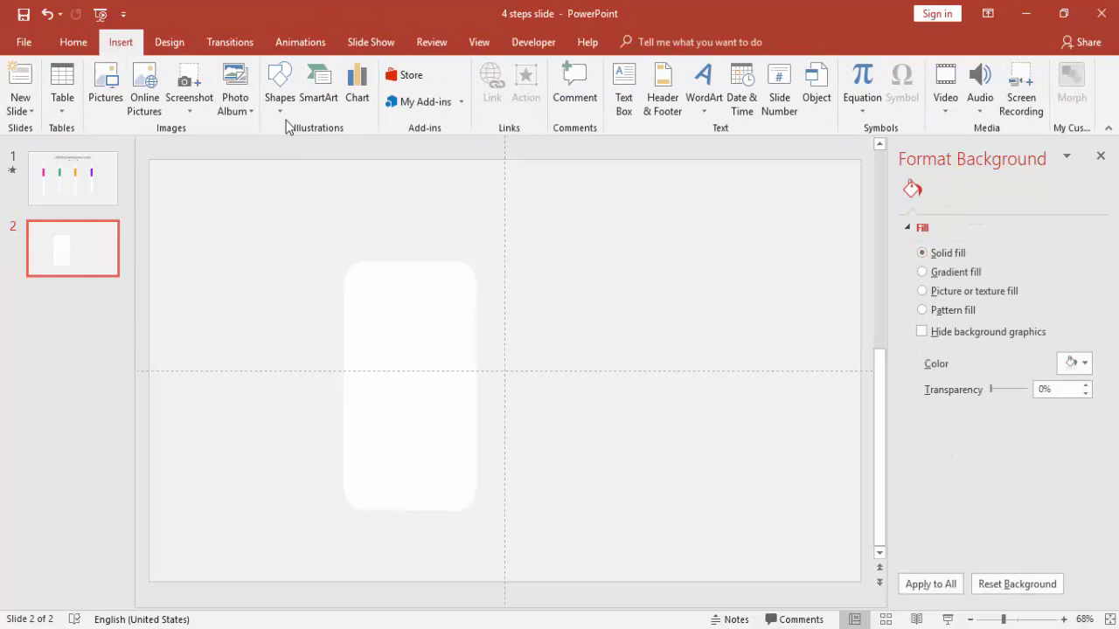
pyautogui.click(278, 101)
pyautogui.click(321, 161)
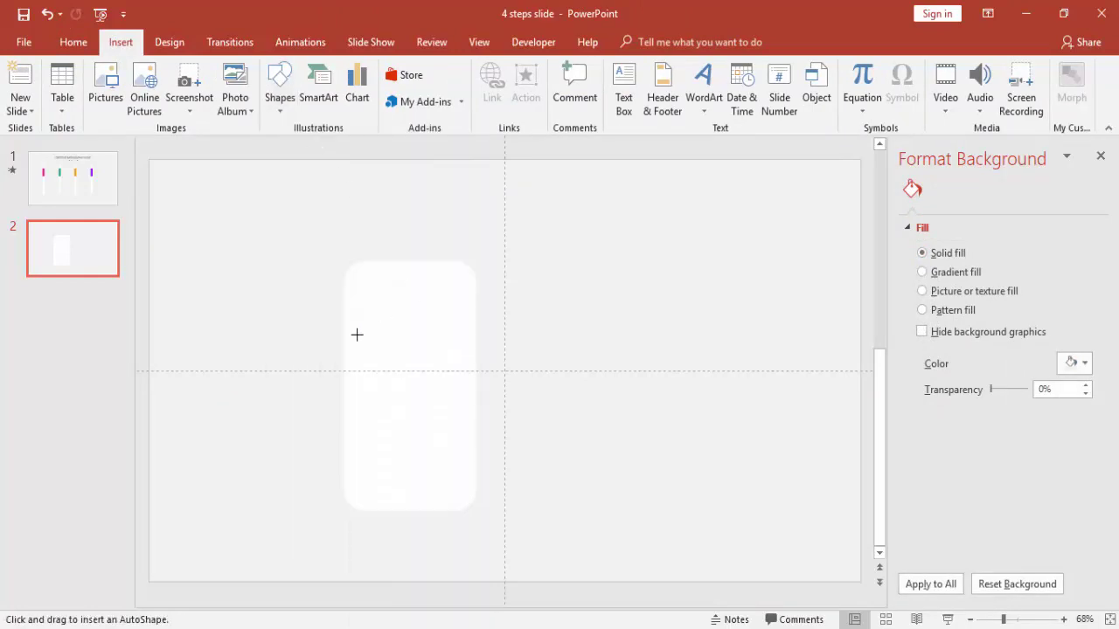
pyautogui.moveTo(343, 299); pyautogui.dragTo(424, 329)
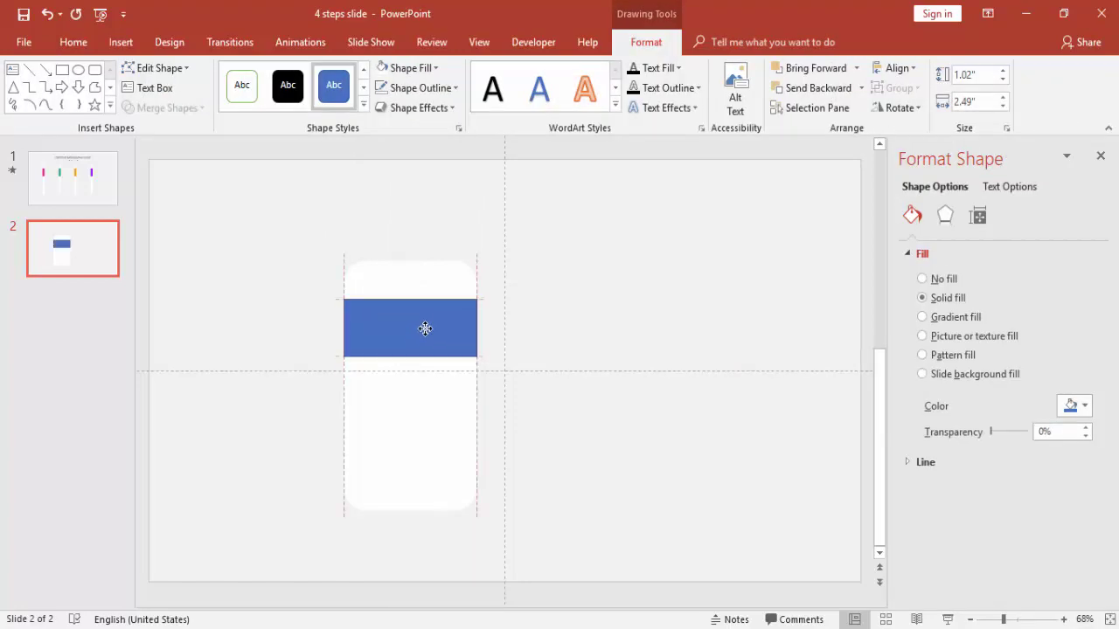
pyautogui.click(425, 87)
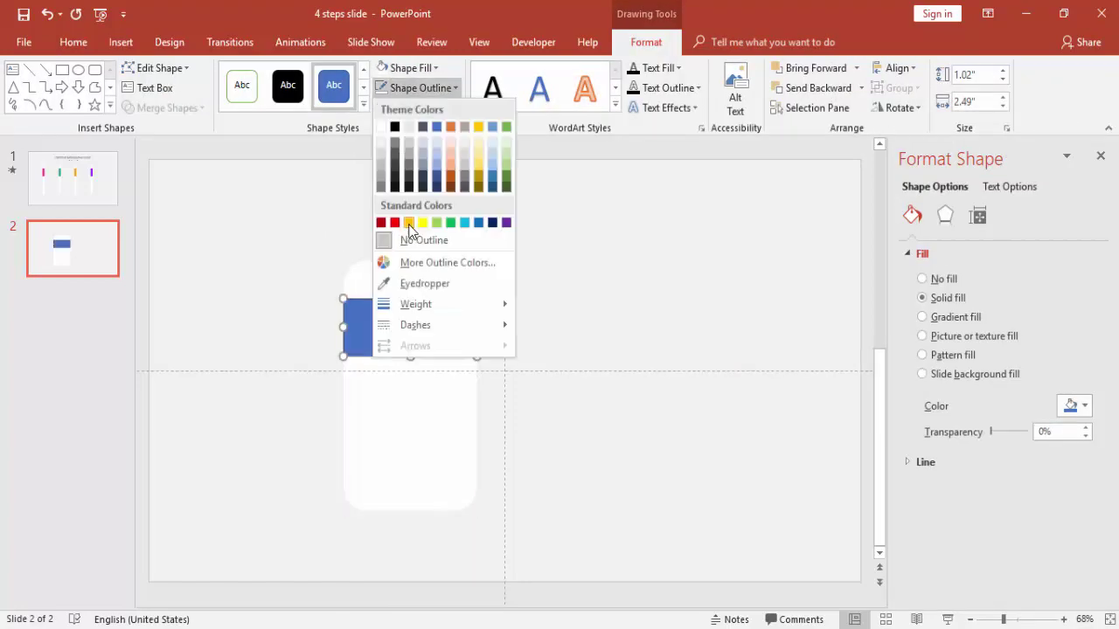
pyautogui.click(421, 237)
pyautogui.click(446, 324)
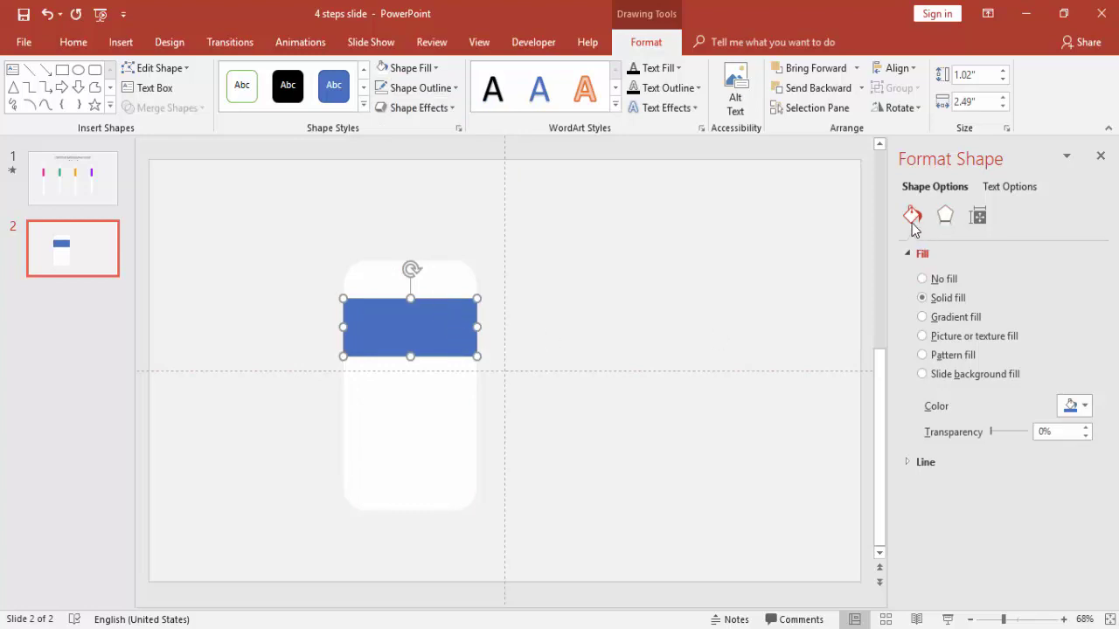
# Step: Switch the header to a gradient fill and delete the middle gradient stops
pyautogui.click(954, 320)
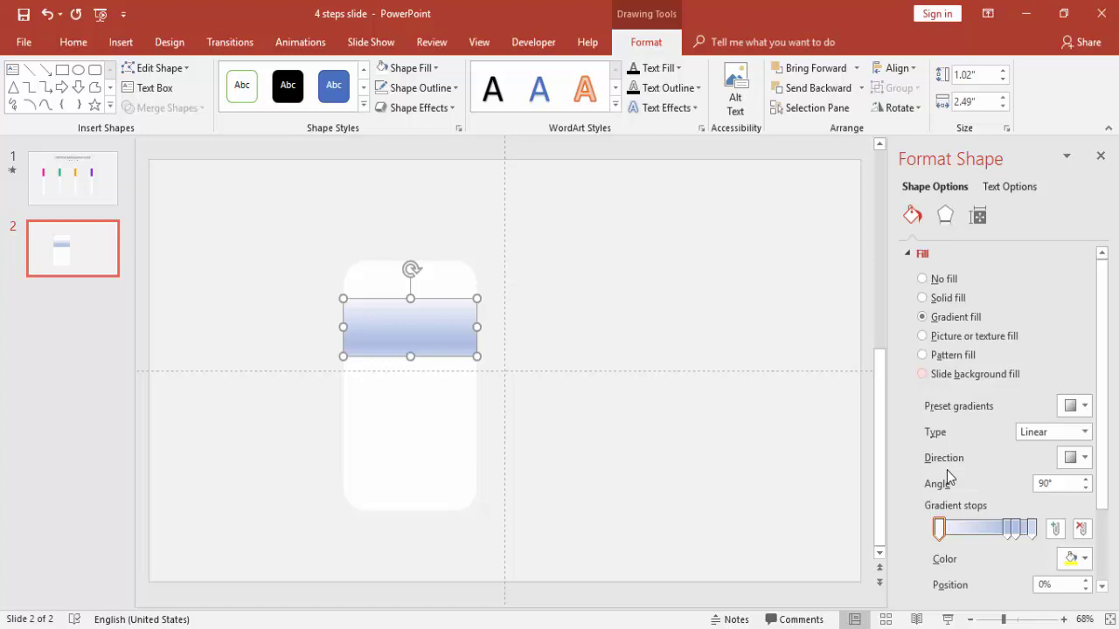
pyautogui.click(1016, 528)
pyautogui.click(1081, 528)
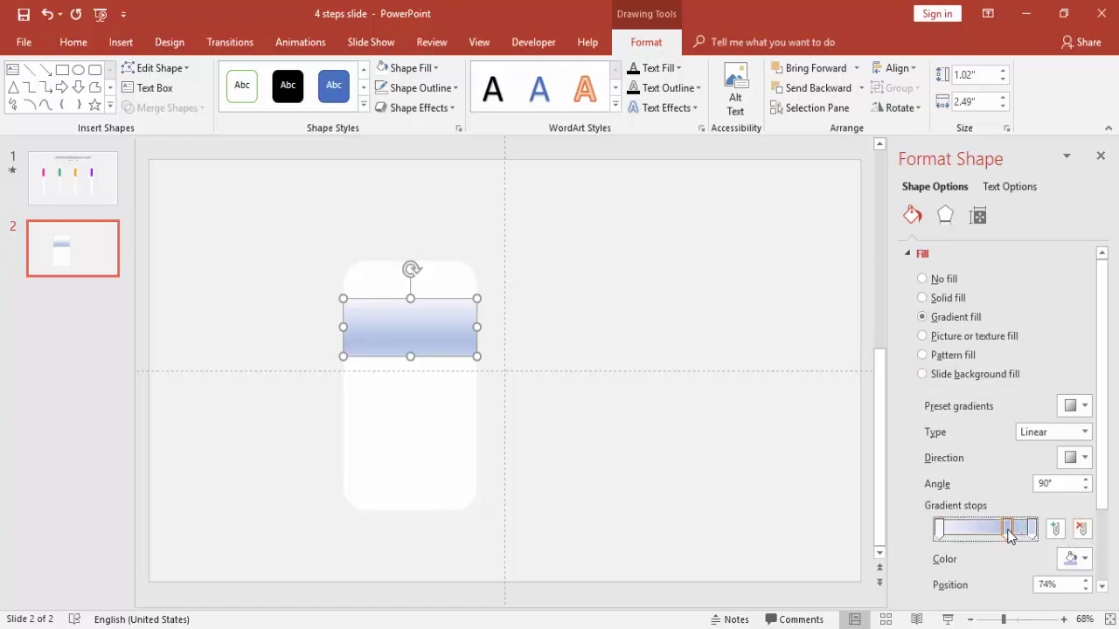
pyautogui.click(1005, 528)
pyautogui.click(1081, 528)
# Step: Set the 100% gradient stop to bright magenta
pyautogui.click(1032, 528)
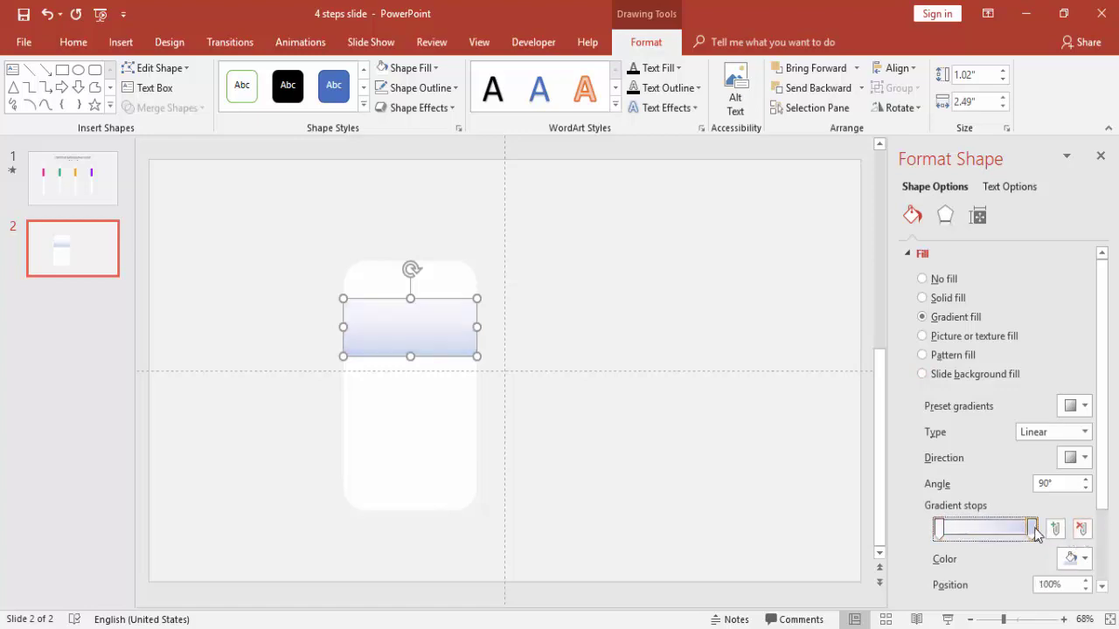
pyautogui.click(1074, 557)
pyautogui.click(1027, 531)
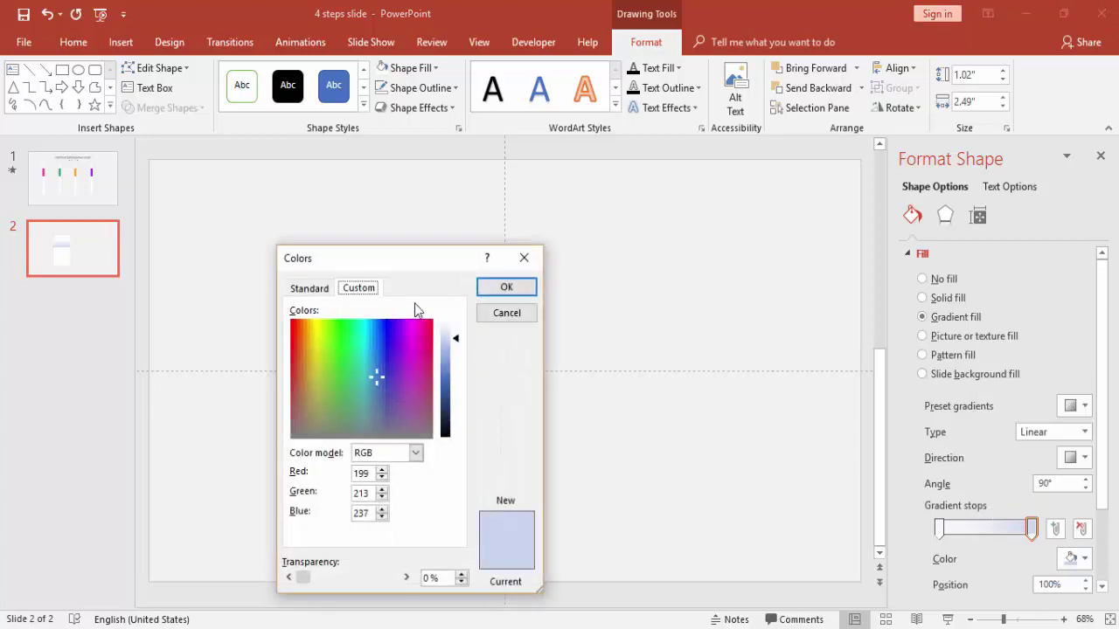
pyautogui.click(309, 289)
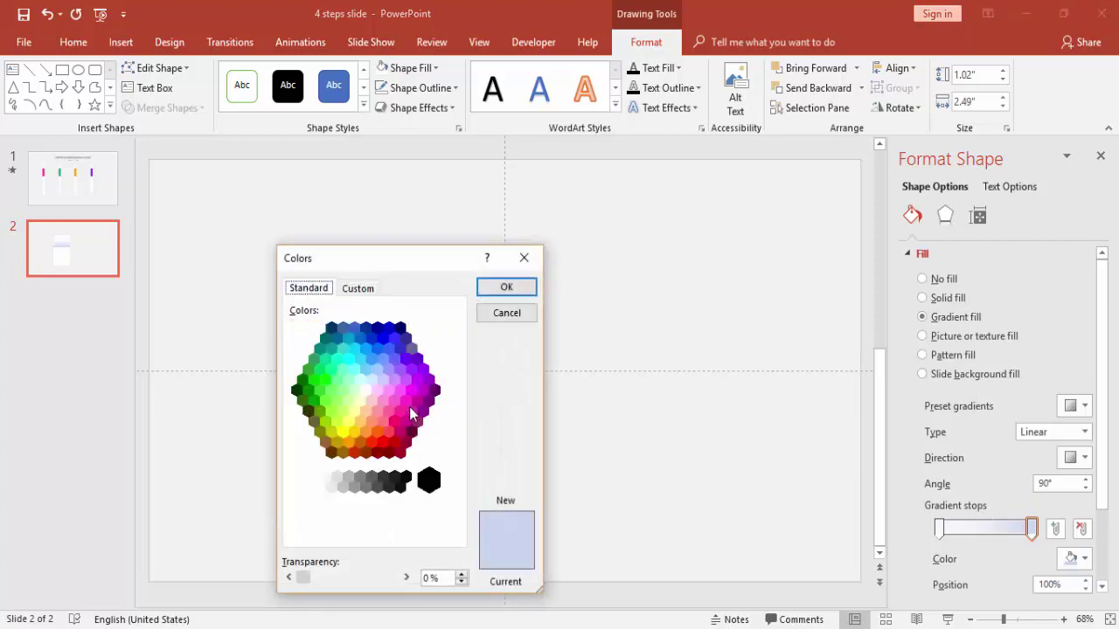
pyautogui.click(418, 402)
pyautogui.click(405, 400)
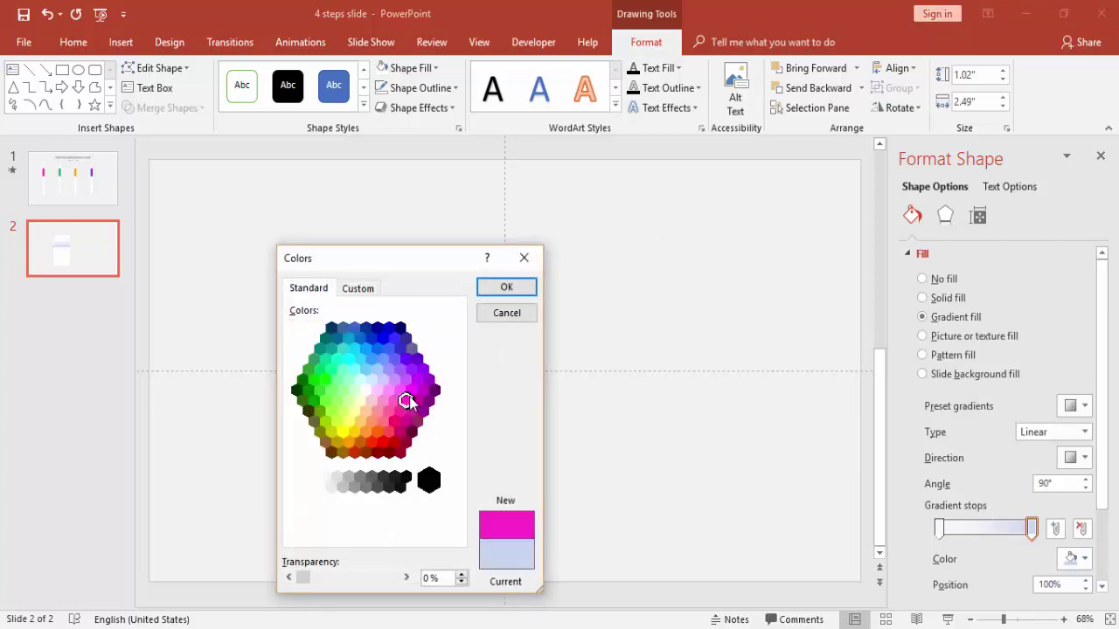
pyautogui.click(506, 287)
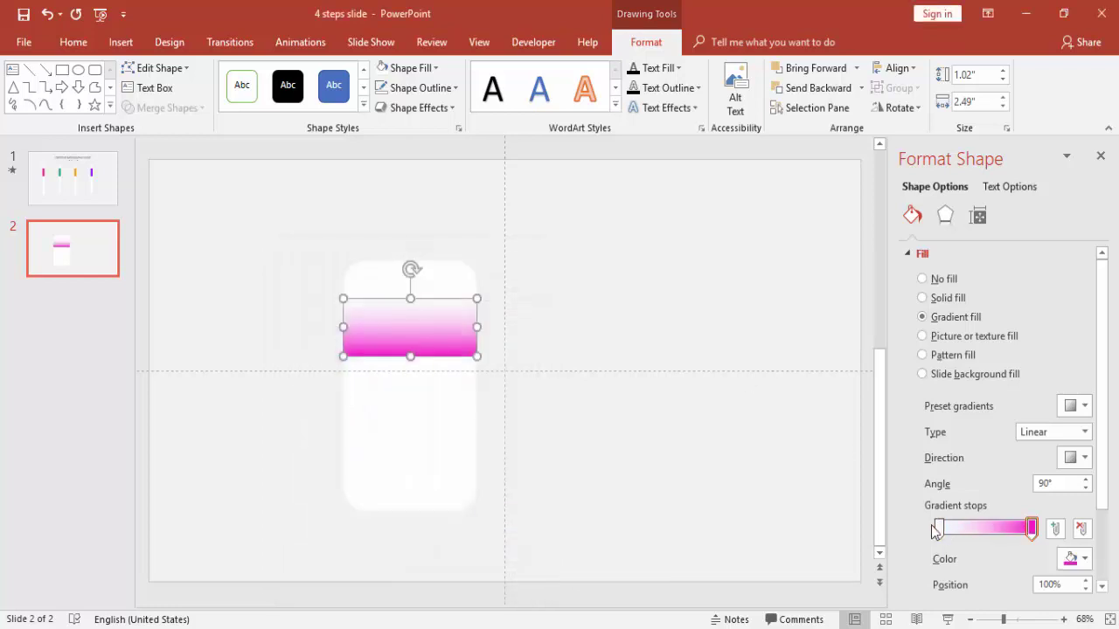
# Step: Set the 0% gradient stop to light pink
pyautogui.click(937, 529)
pyautogui.click(1075, 558)
pyautogui.click(1039, 527)
pyautogui.click(308, 288)
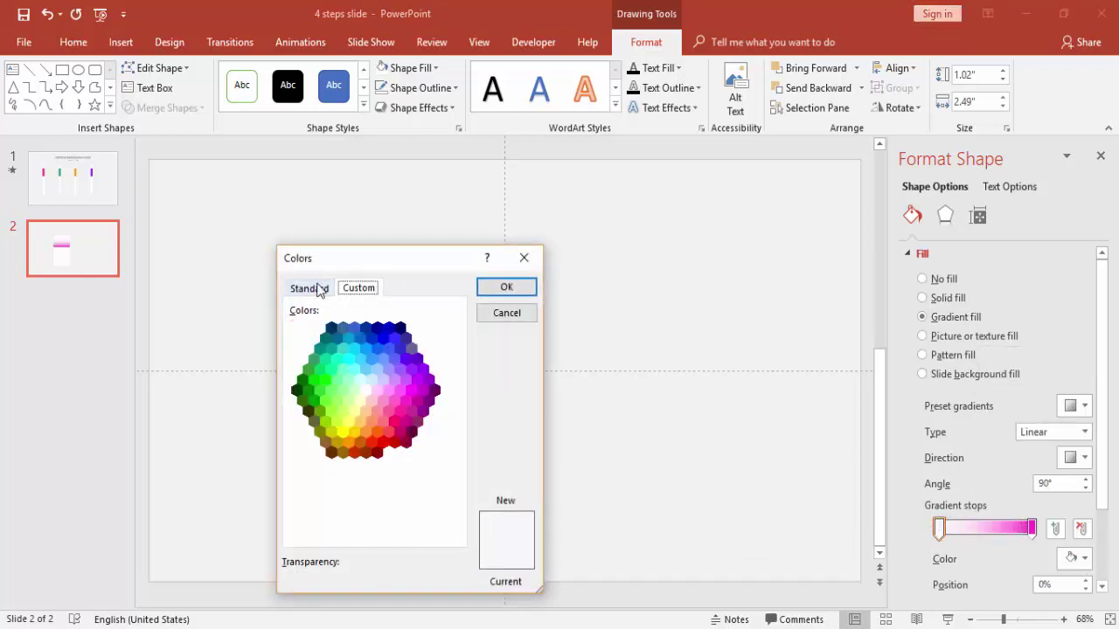
pyautogui.click(413, 383)
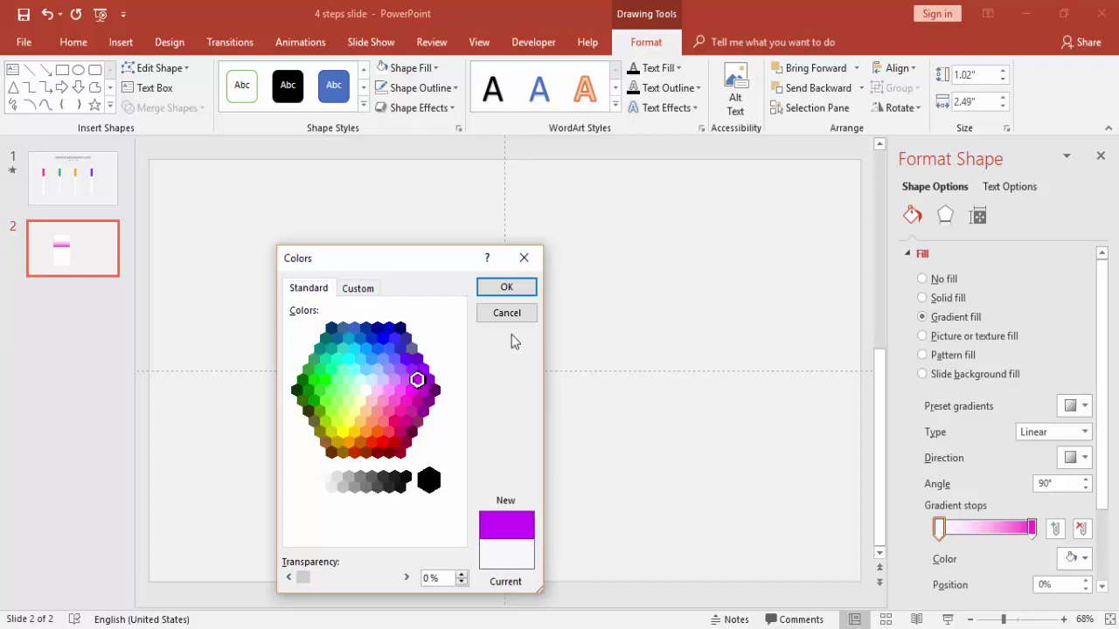
pyautogui.click(411, 389)
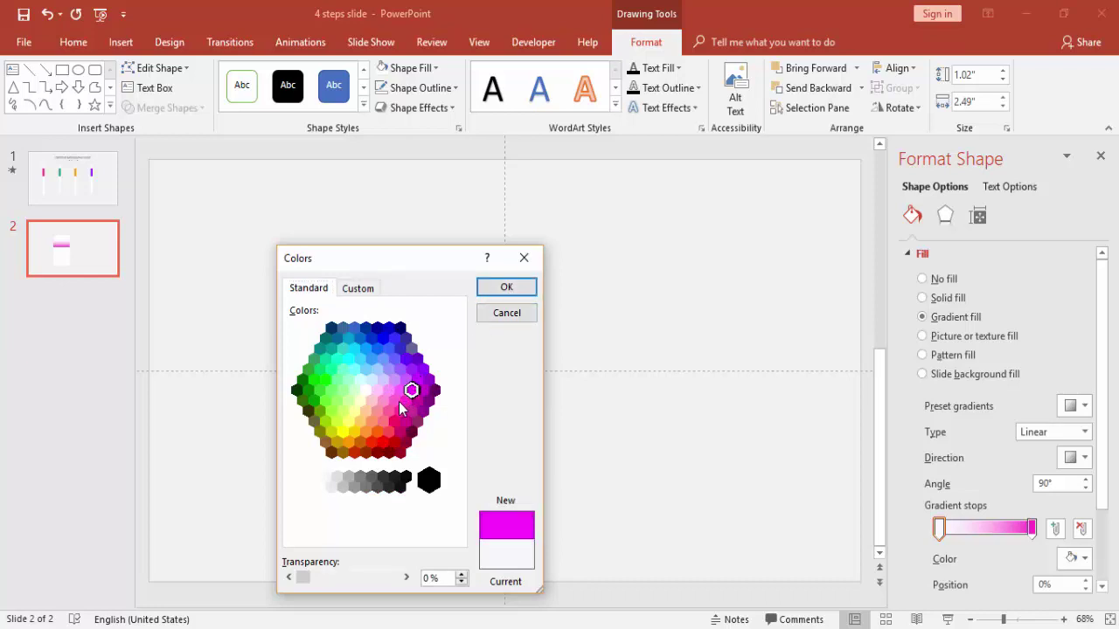
pyautogui.click(406, 401)
pyautogui.click(394, 401)
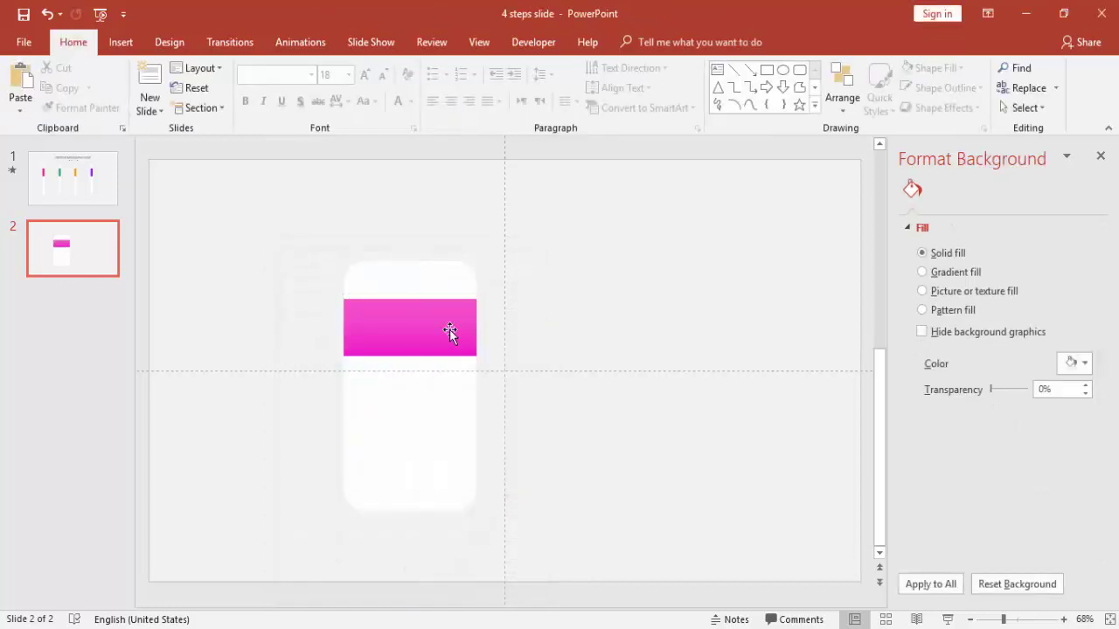
pyautogui.click(450, 329)
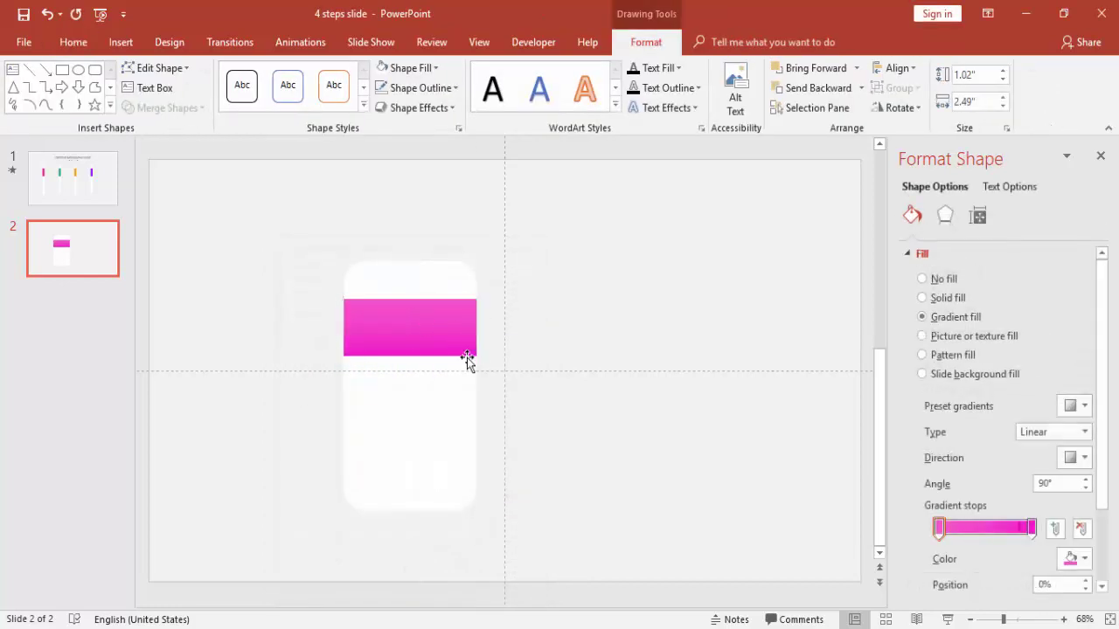
# Step: Draw a small isosceles triangle, flip it vertically, and remove its outline
pyautogui.click(300, 232)
pyautogui.click(121, 42)
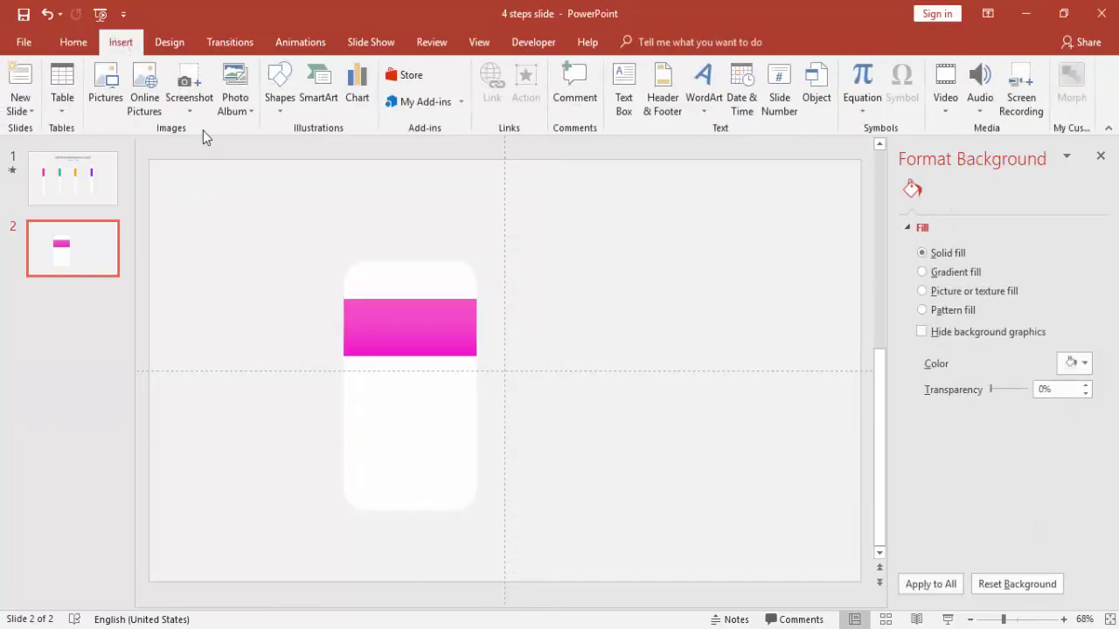
pyautogui.click(279, 94)
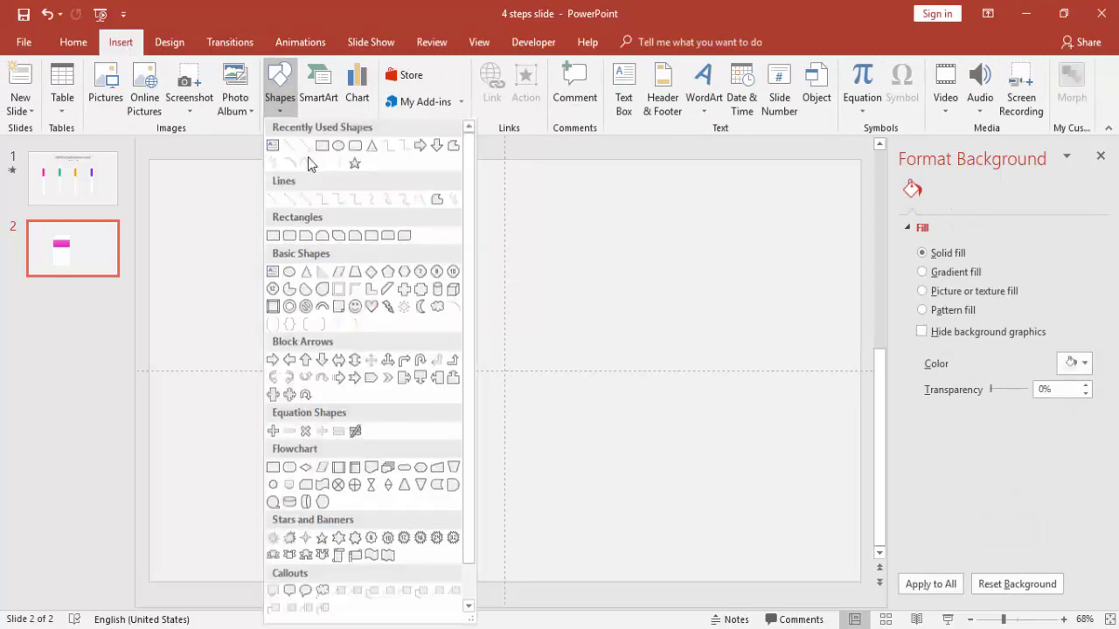
pyautogui.click(307, 278)
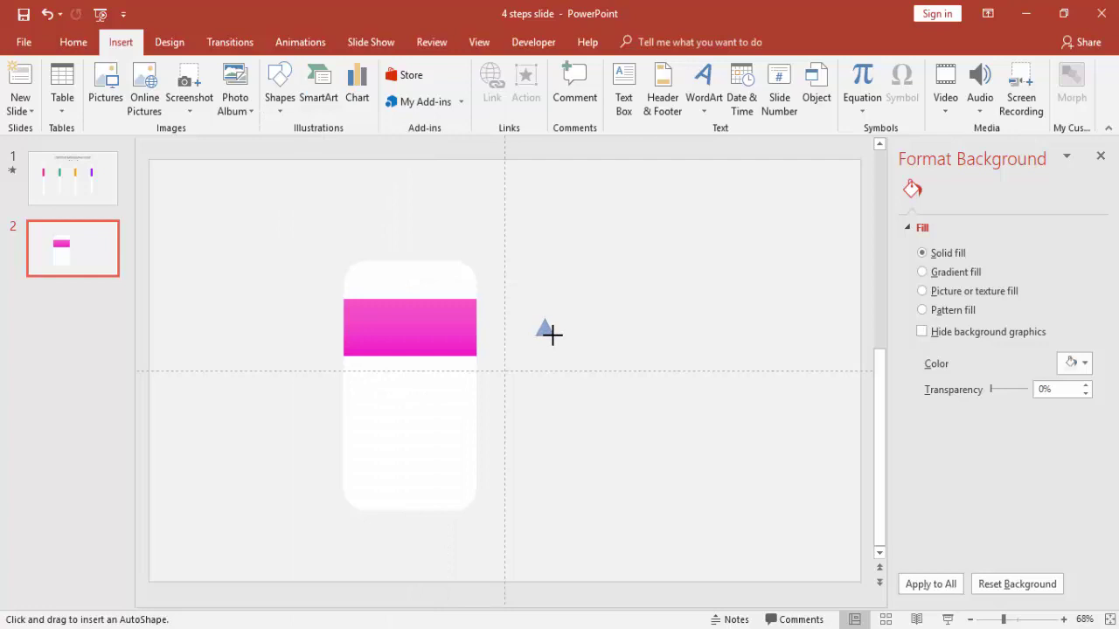
pyautogui.moveTo(552, 342); pyautogui.dragTo(552, 339)
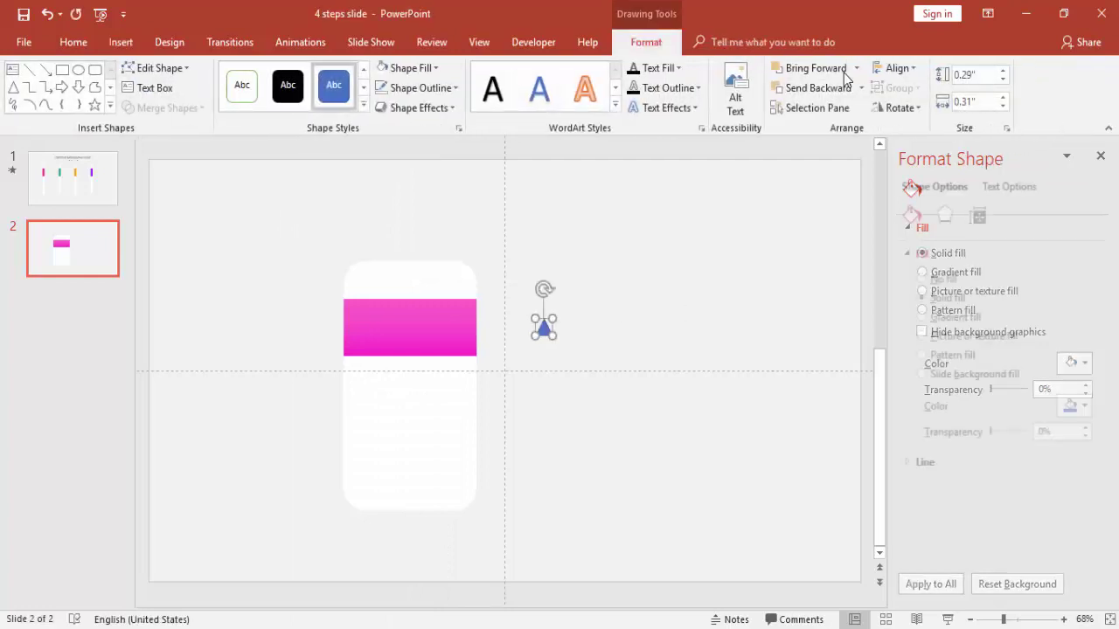
pyautogui.click(896, 107)
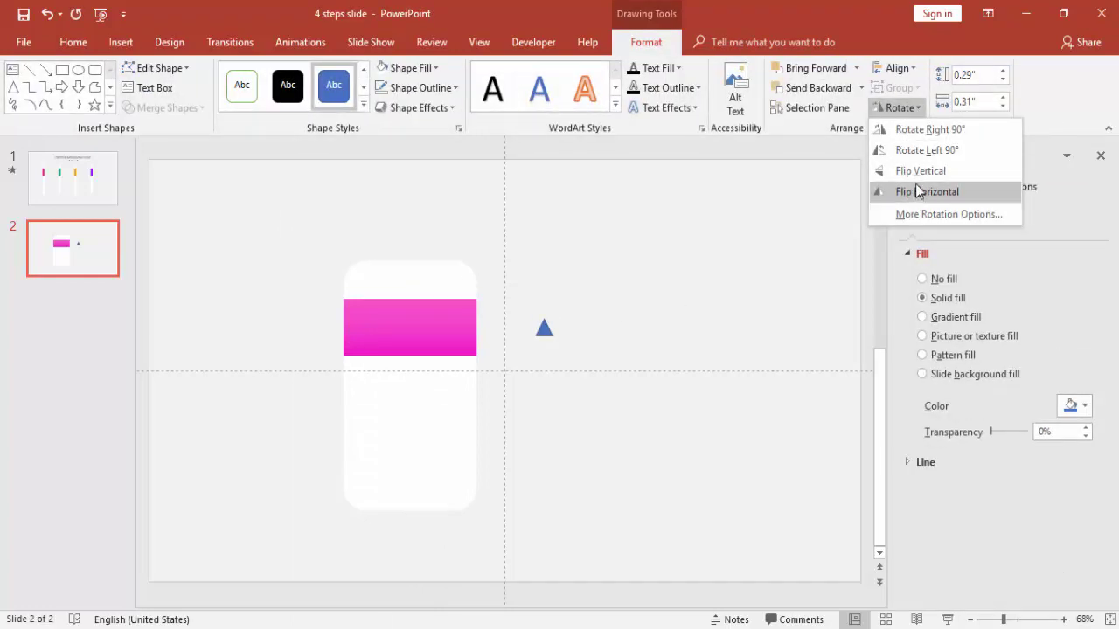
pyautogui.click(915, 179)
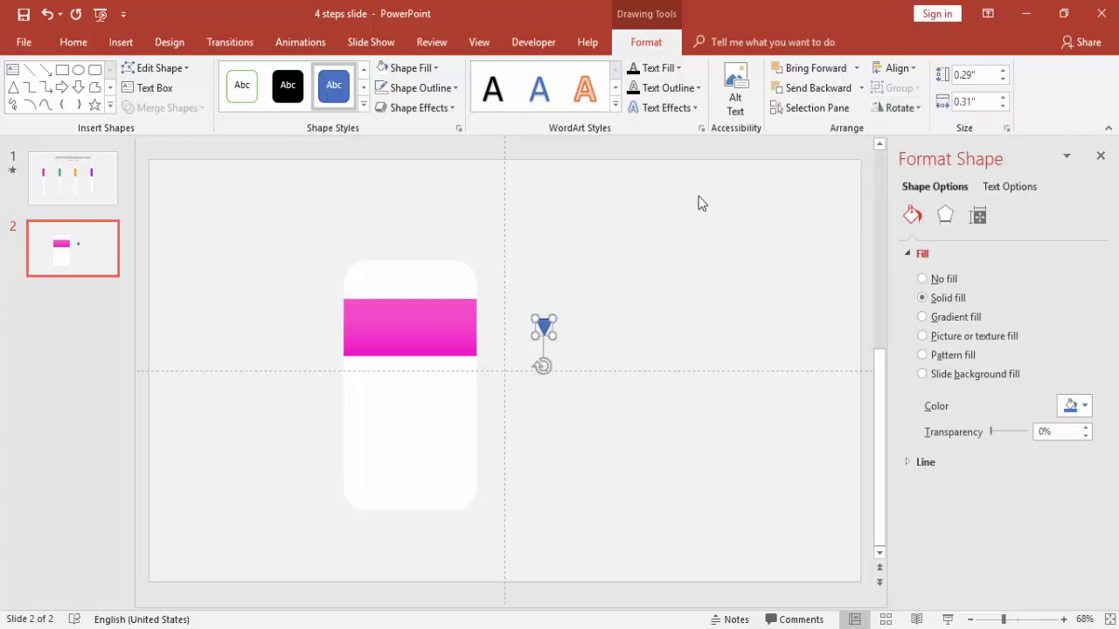
pyautogui.click(415, 87)
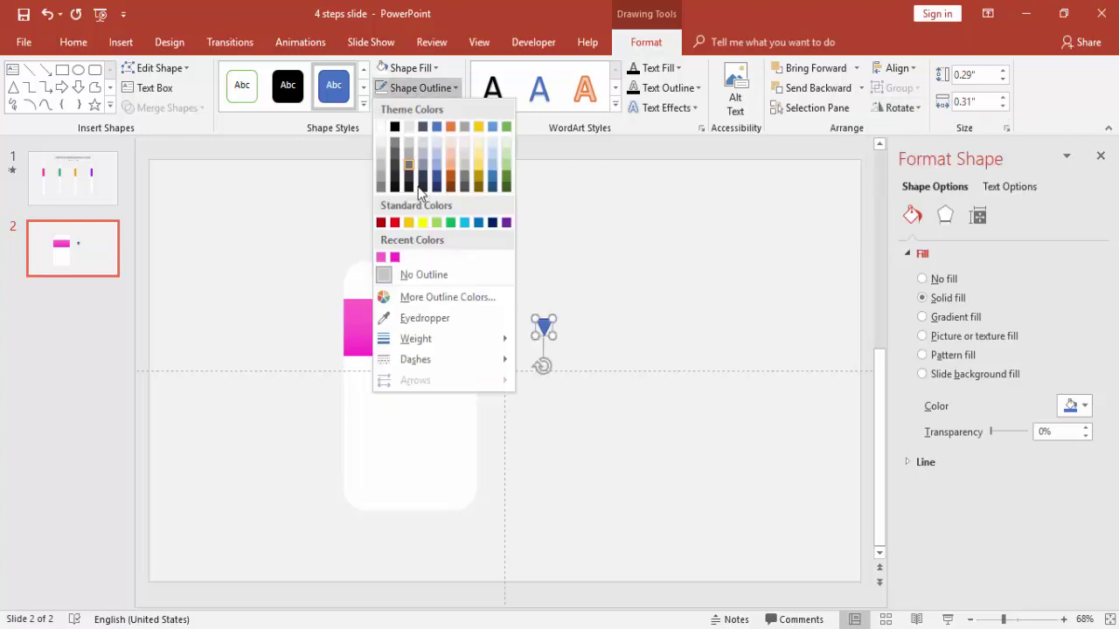
pyautogui.click(417, 275)
# Step: Copy the header's pink gradient onto the triangle and move it under the header's centre
pyautogui.click(429, 314)
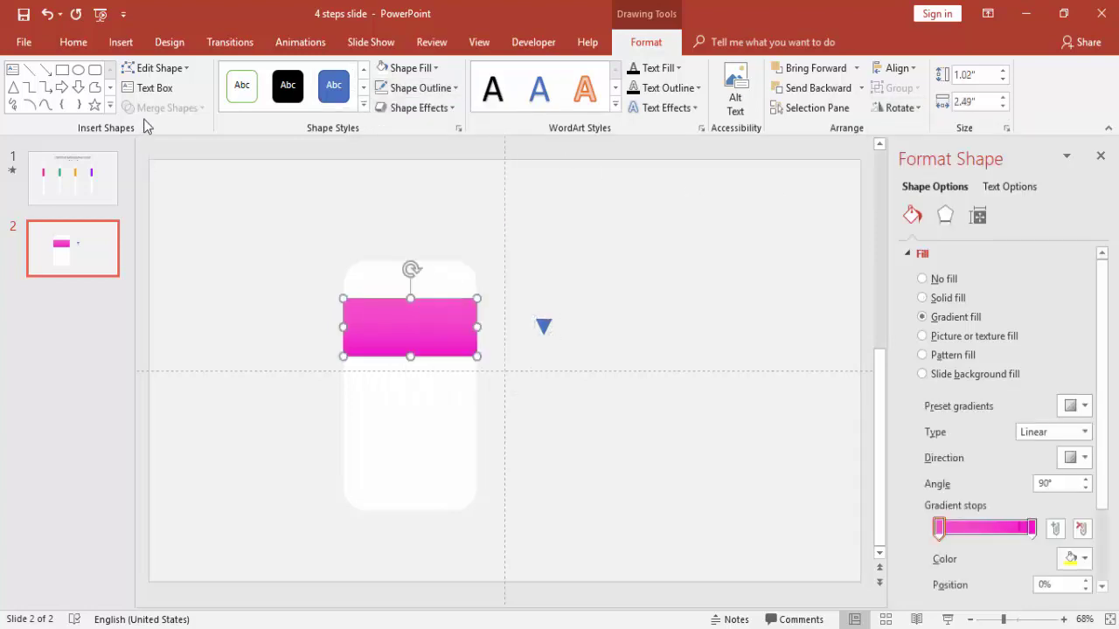
pyautogui.click(73, 43)
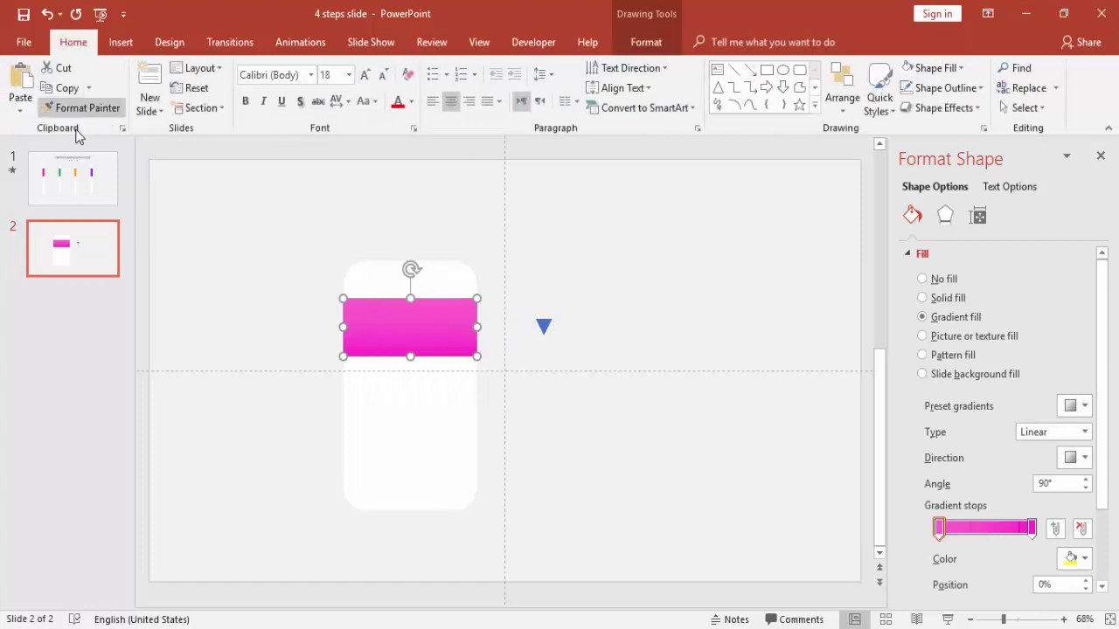
pyautogui.click(81, 107)
pyautogui.click(543, 328)
pyautogui.click(604, 312)
pyautogui.click(544, 326)
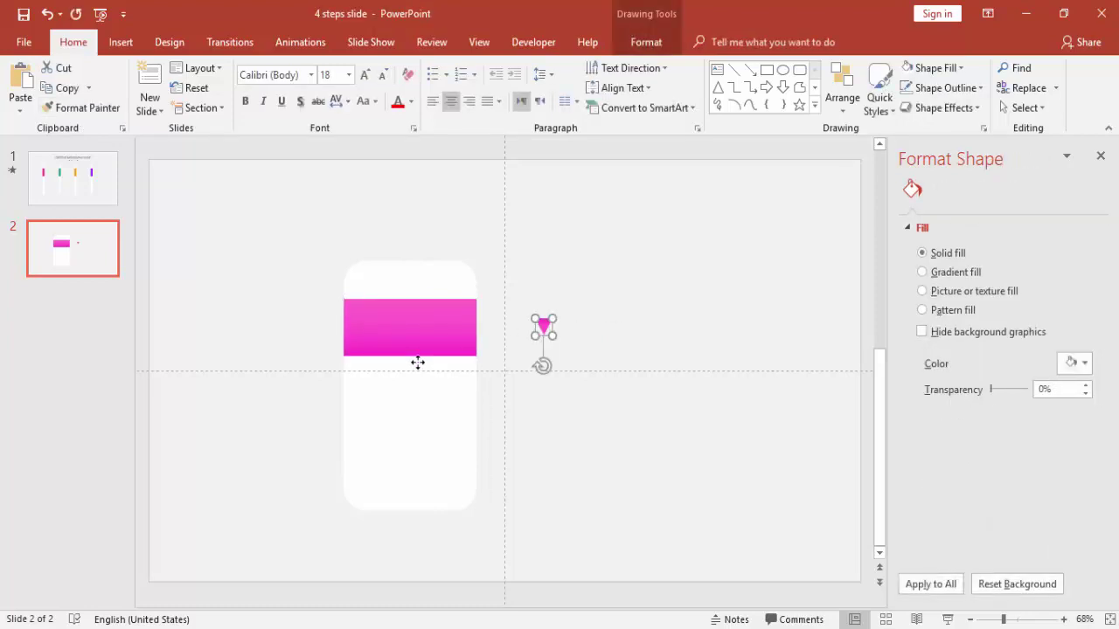
pyautogui.moveTo(418, 362); pyautogui.dragTo(408, 360)
# Step: Union the pink triangle and header band into one 1.23" by 2.49" shape
pyautogui.click(588, 354)
pyautogui.click(411, 362)
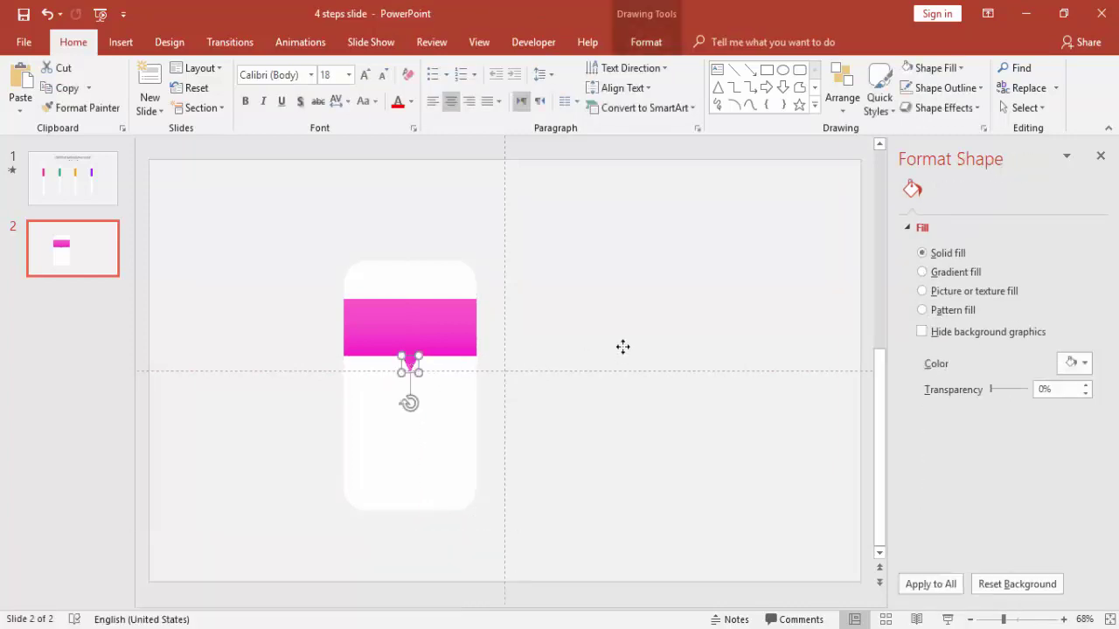
pyautogui.keyDown('shift'); pyautogui.click(453, 330); pyautogui.keyUp('shift')
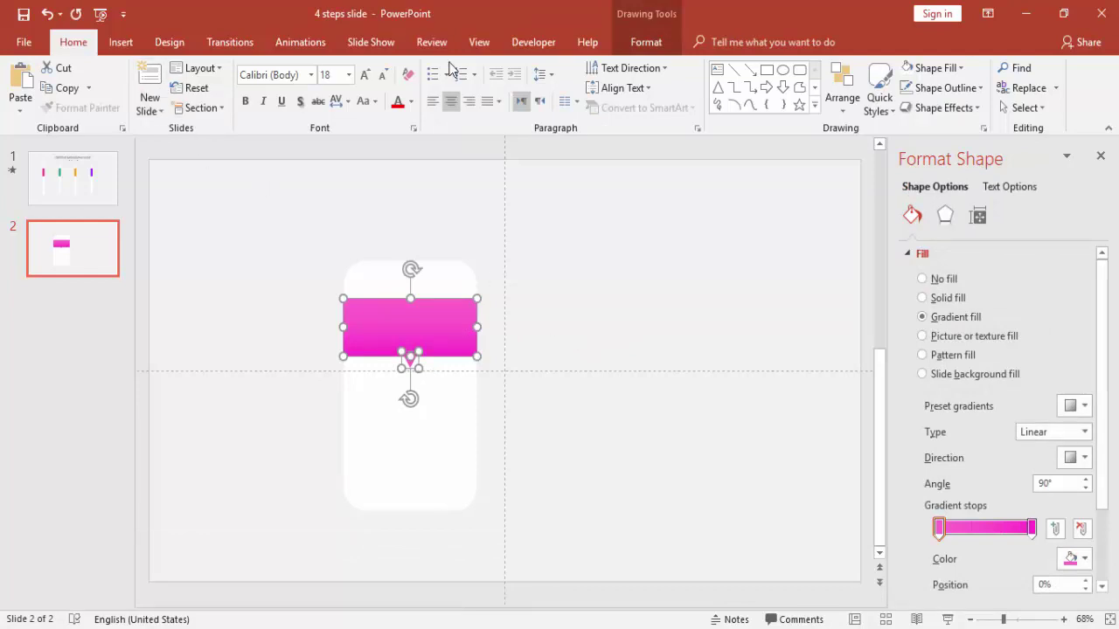
pyautogui.click(645, 42)
pyautogui.click(166, 107)
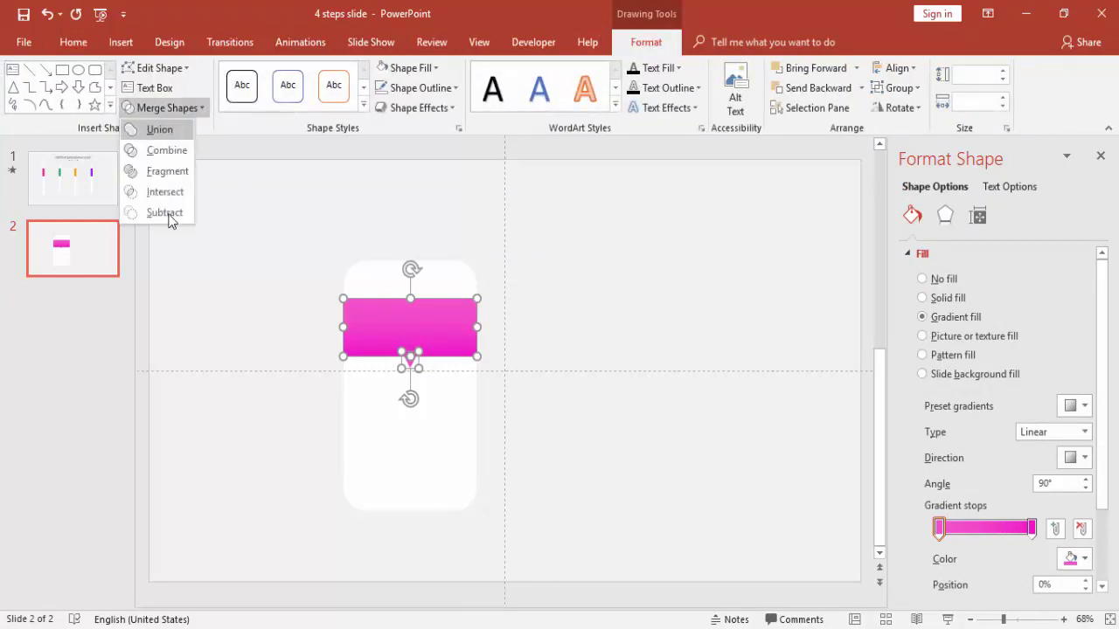
pyautogui.click(160, 130)
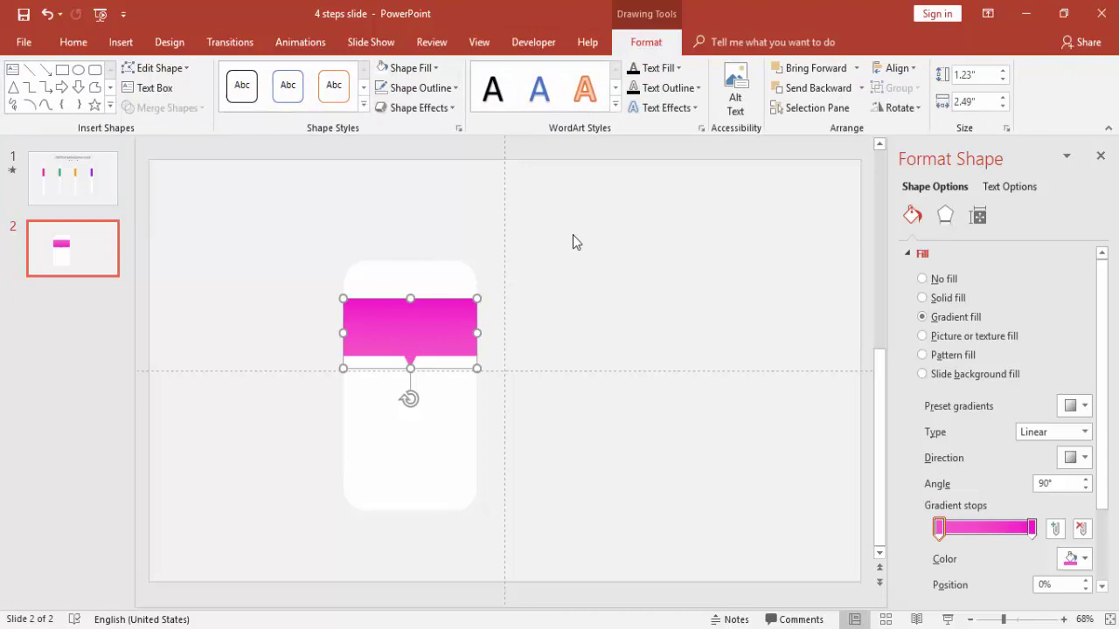
pyautogui.click(589, 236)
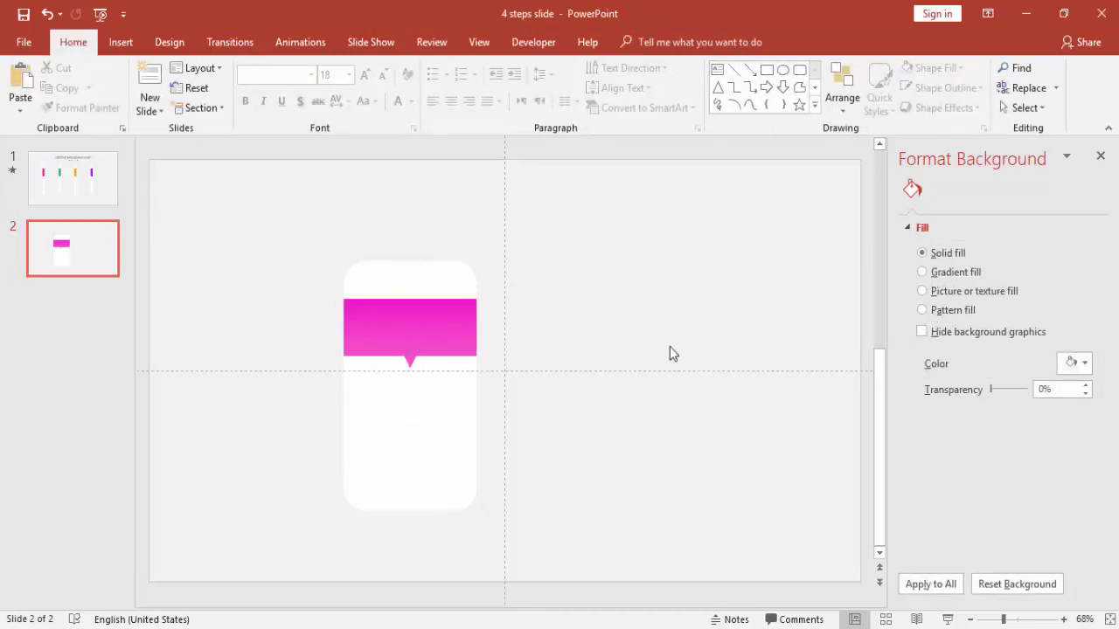
# Step: Add a text box reading STEP with its text rotated 270°
pyautogui.click(122, 42)
pyautogui.click(623, 87)
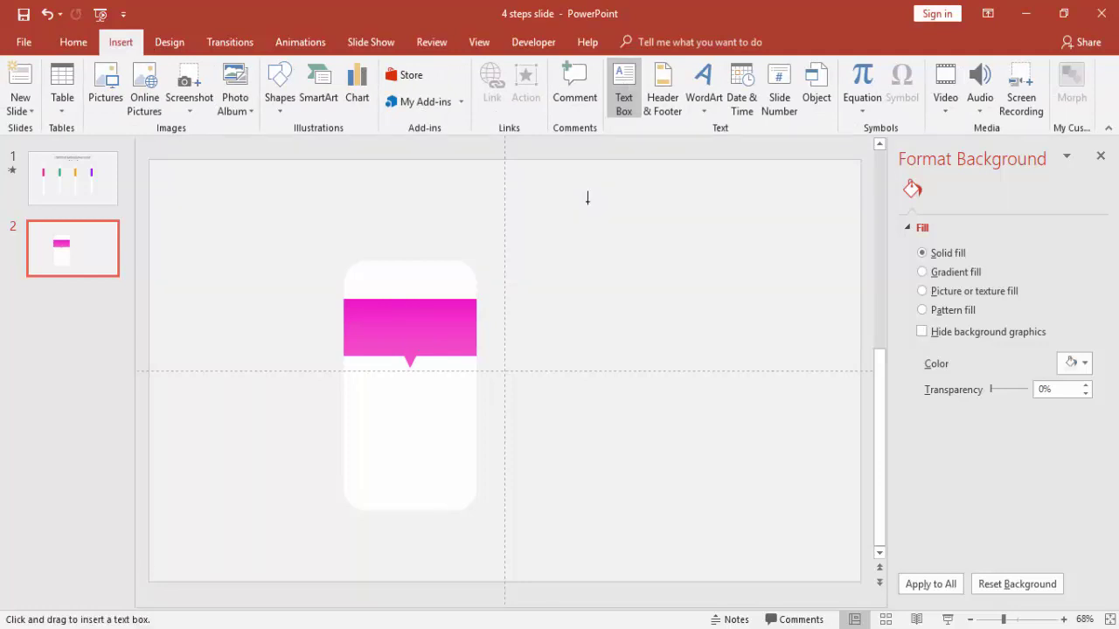
pyautogui.click(587, 217)
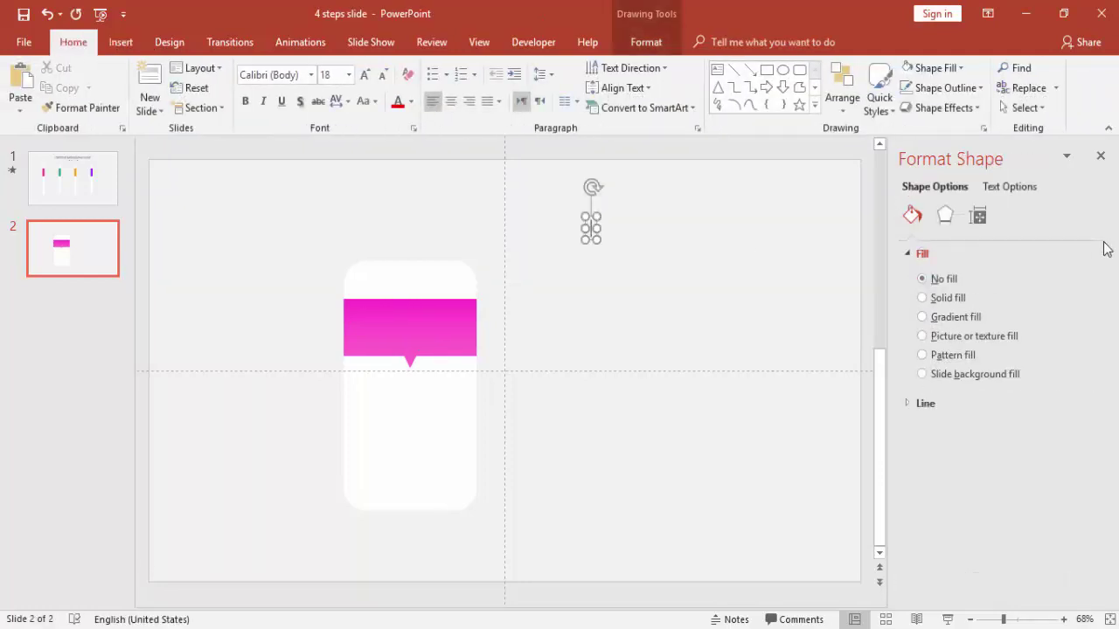
pyautogui.write('STEP')
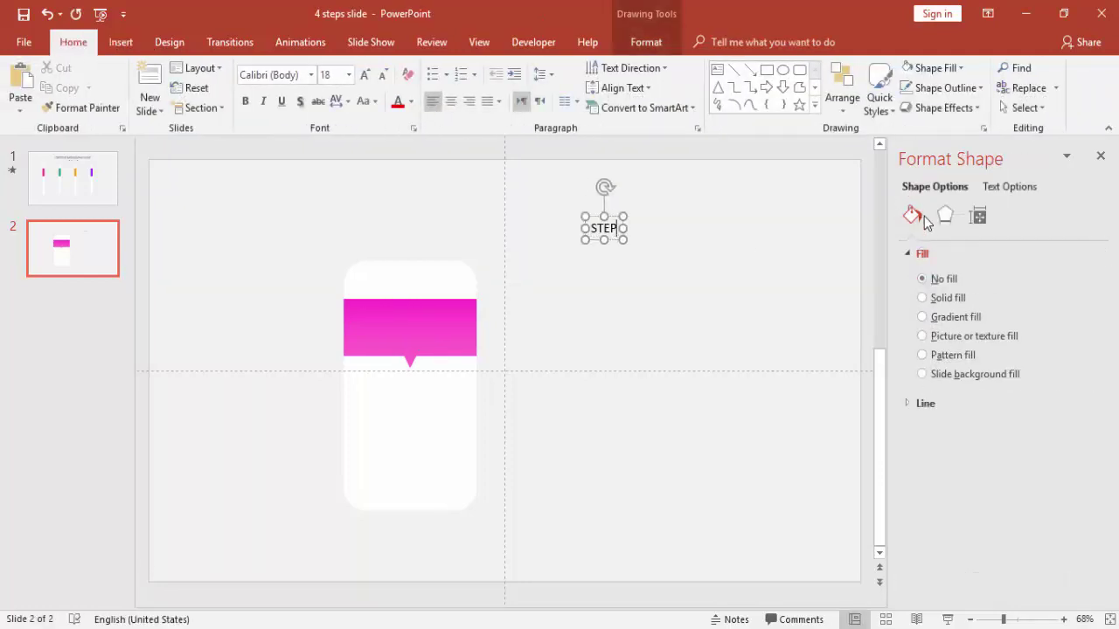
pyautogui.click(612, 216)
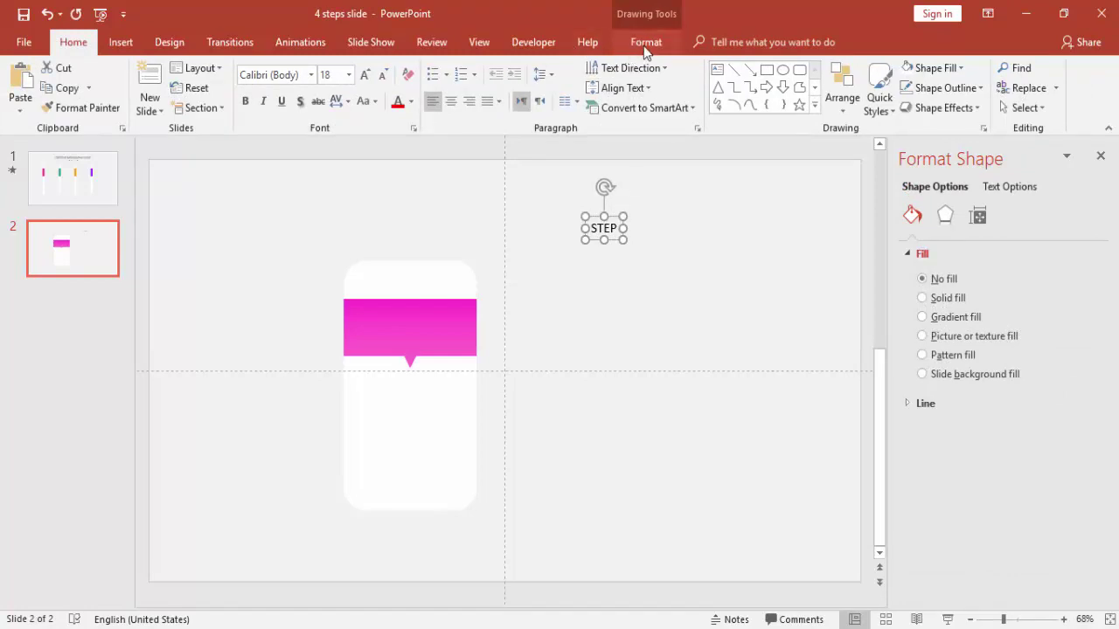
pyautogui.click(624, 88)
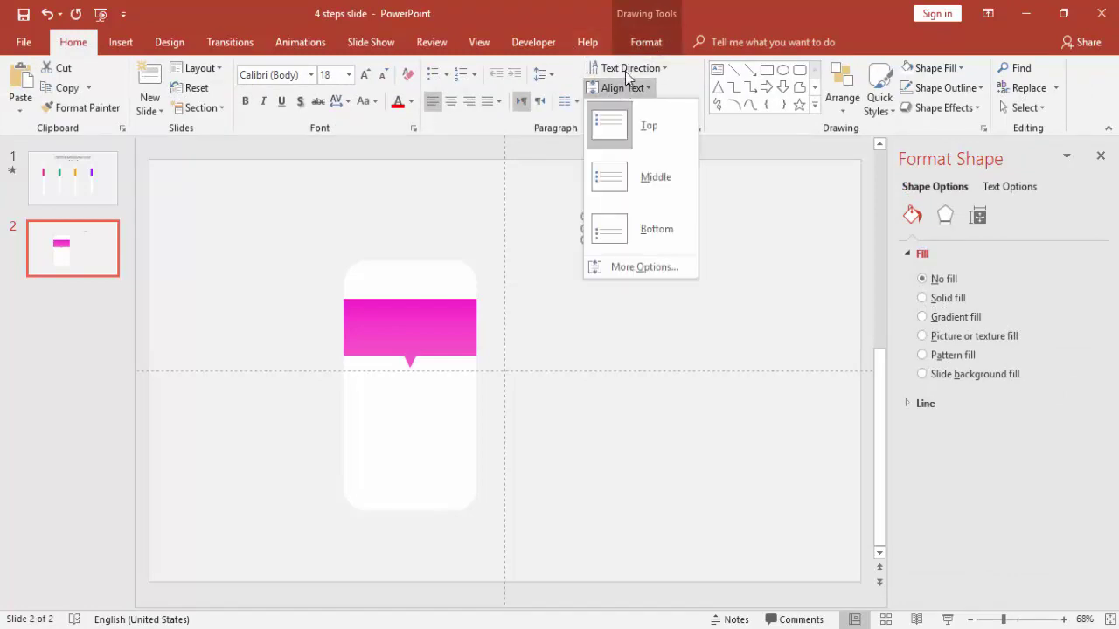
pyautogui.click(625, 72)
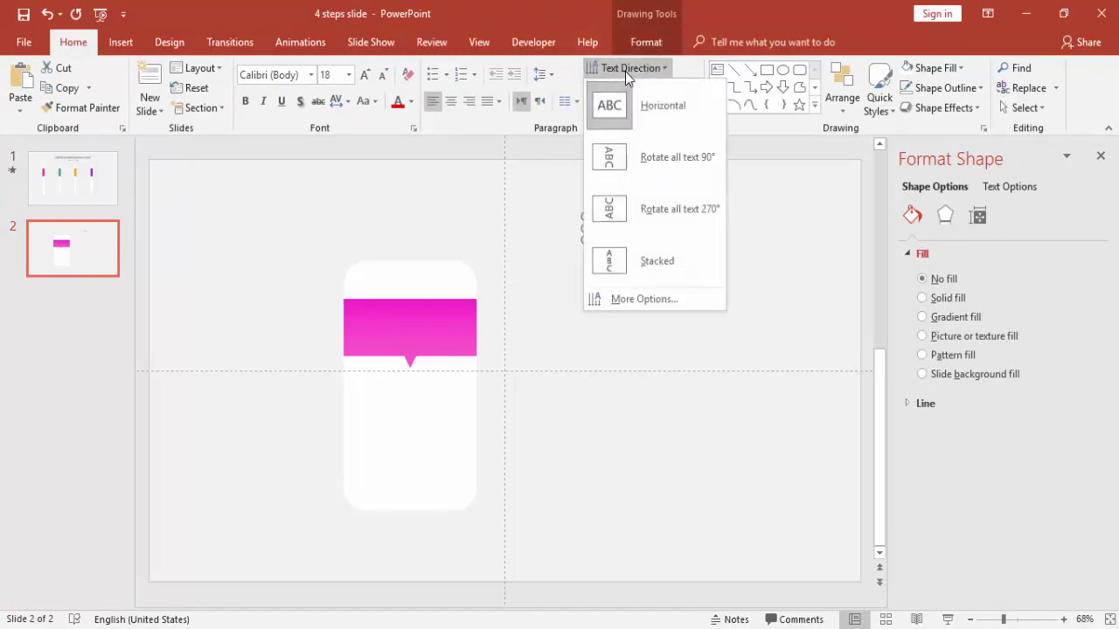
pyautogui.click(685, 211)
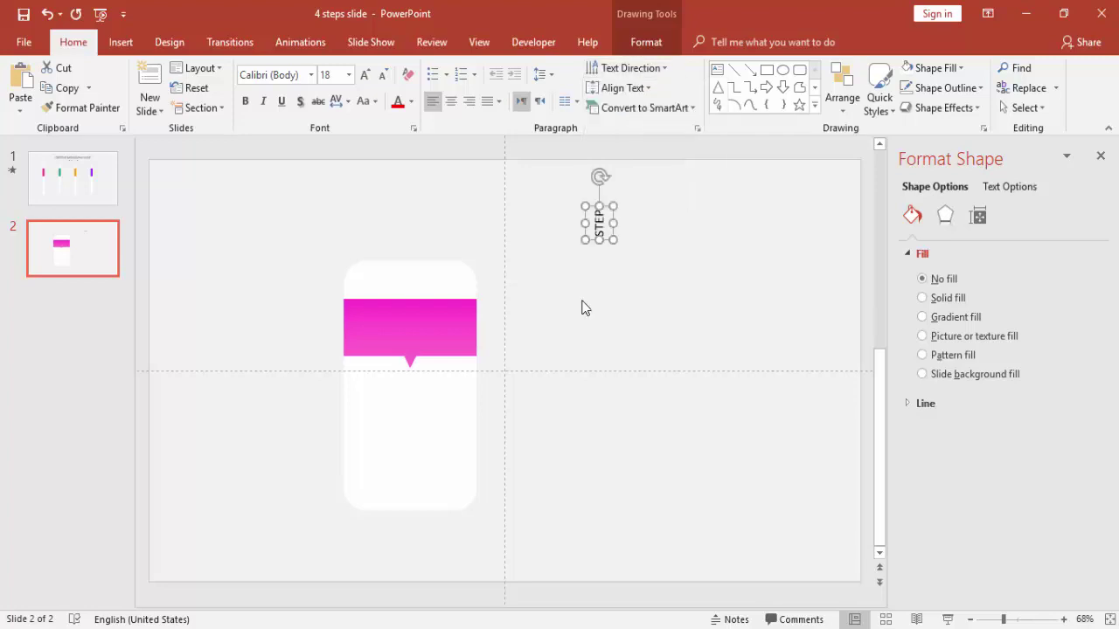
# Step: Move the STEP label onto the left of the pink header and make it white
pyautogui.moveTo(607, 210); pyautogui.dragTo(389, 311)
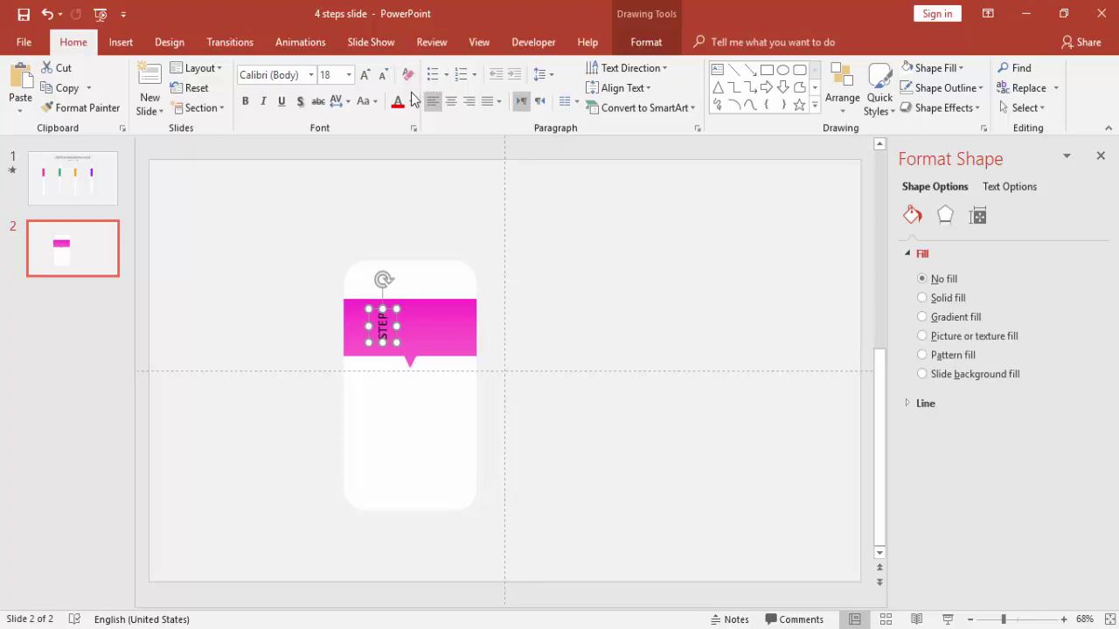
pyautogui.click(410, 102)
pyautogui.click(397, 141)
pyautogui.click(586, 225)
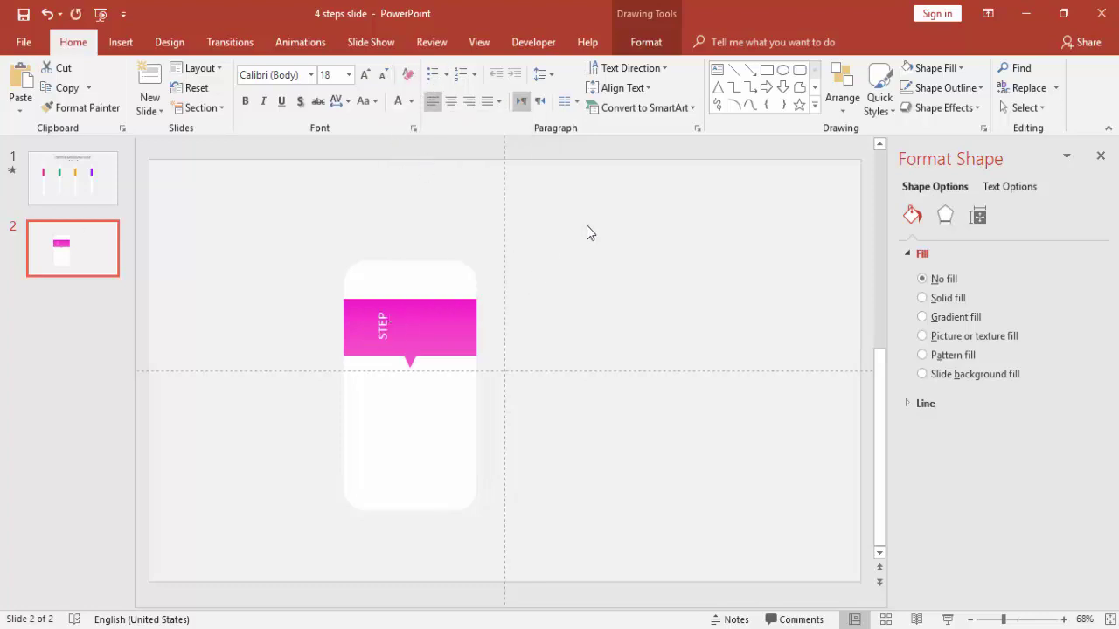
# Step: Add an enlarged white "1" text box beside the STEP label on the header
pyautogui.click(129, 47)
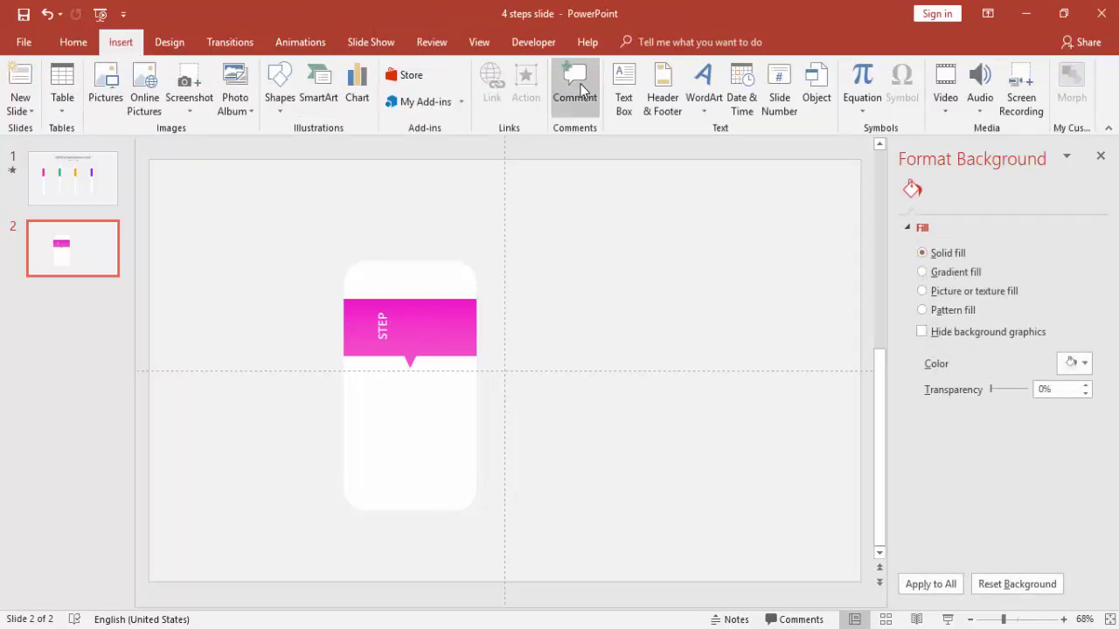
pyautogui.click(623, 88)
pyautogui.click(565, 262)
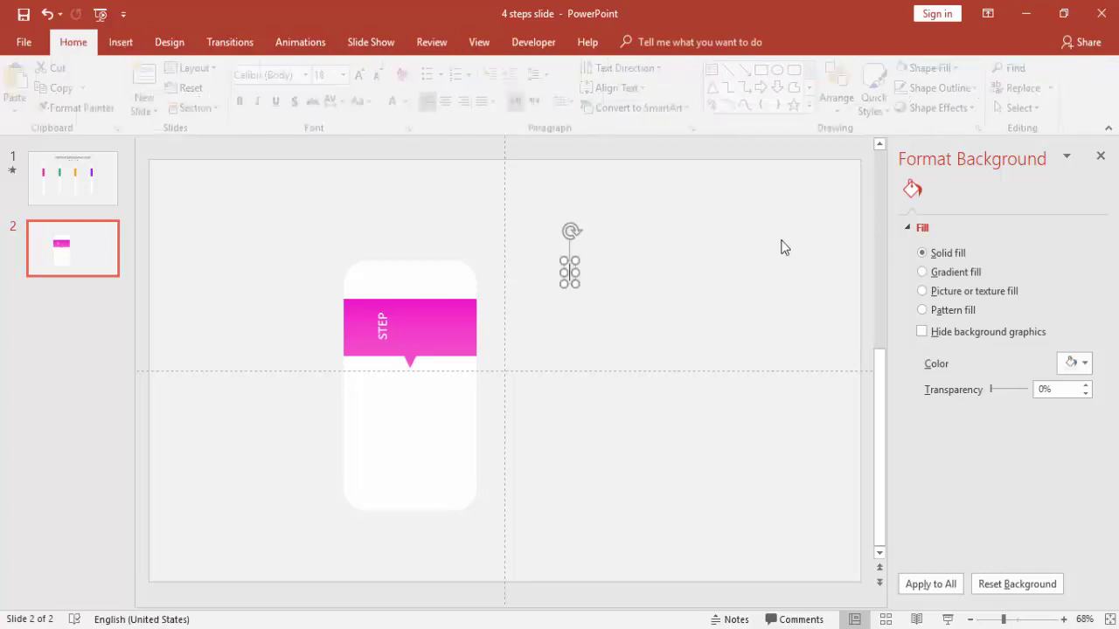
pyautogui.click(568, 262)
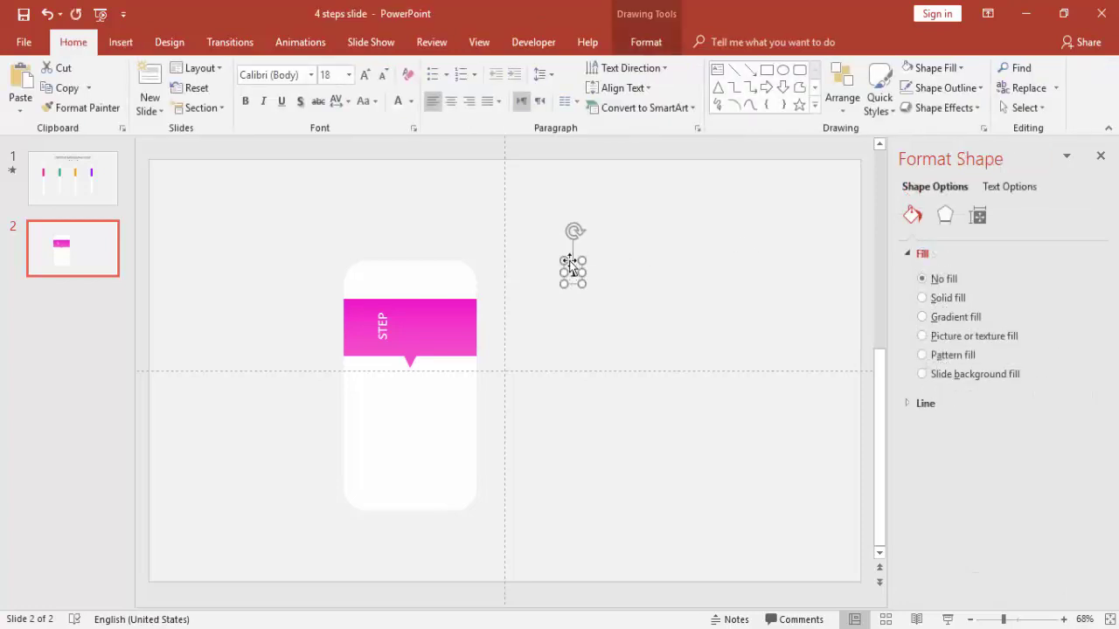
pyautogui.click(363, 75)
pyautogui.click(363, 75)
pyautogui.click(364, 75)
pyautogui.click(364, 76)
pyautogui.click(363, 75)
pyautogui.click(364, 75)
pyautogui.click(364, 75)
pyautogui.click(363, 75)
pyautogui.click(363, 75)
pyautogui.click(364, 75)
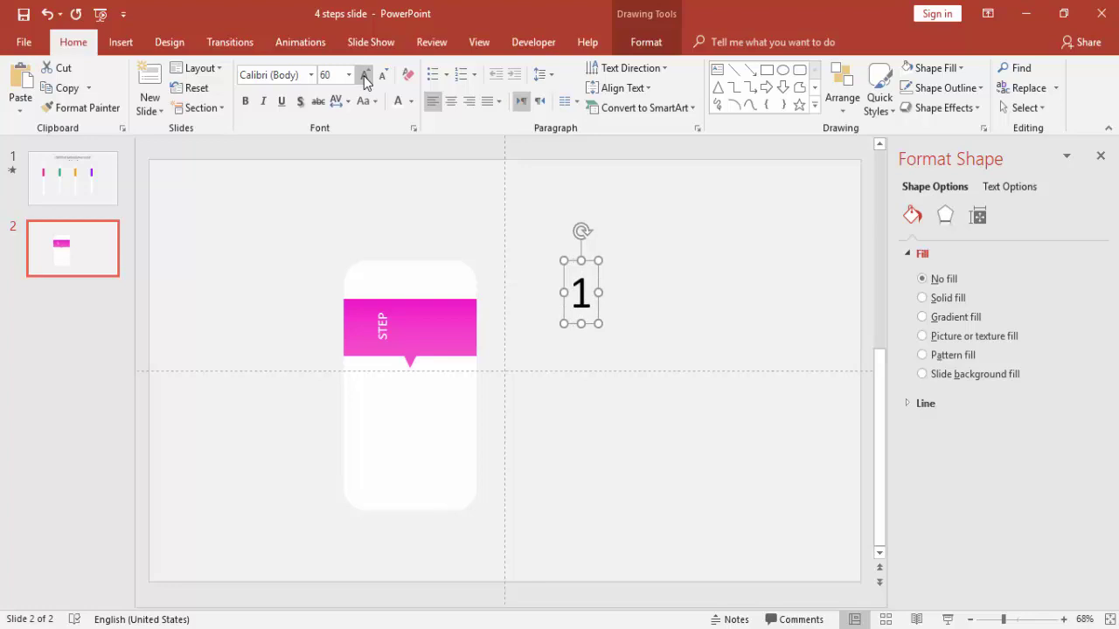
pyautogui.click(398, 100)
pyautogui.moveTo(598, 278); pyautogui.dragTo(408, 340)
pyautogui.click(585, 295)
# Step: Enlarge the "1" further to 80 pt and nudge it upward on the header
pyautogui.click(394, 332)
pyautogui.click(632, 307)
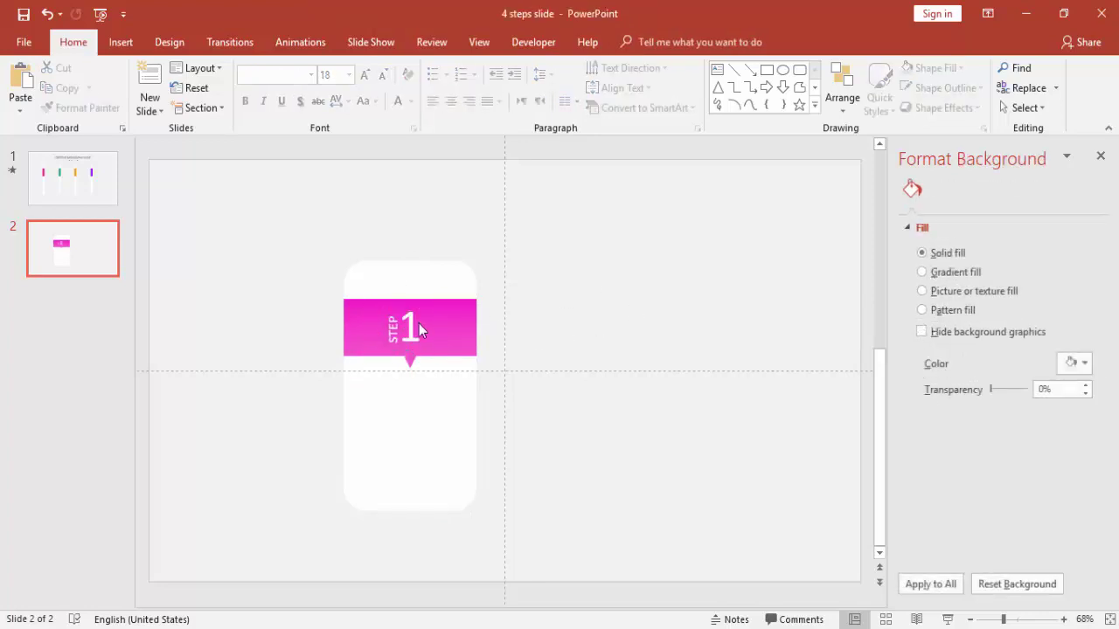
pyautogui.click(419, 324)
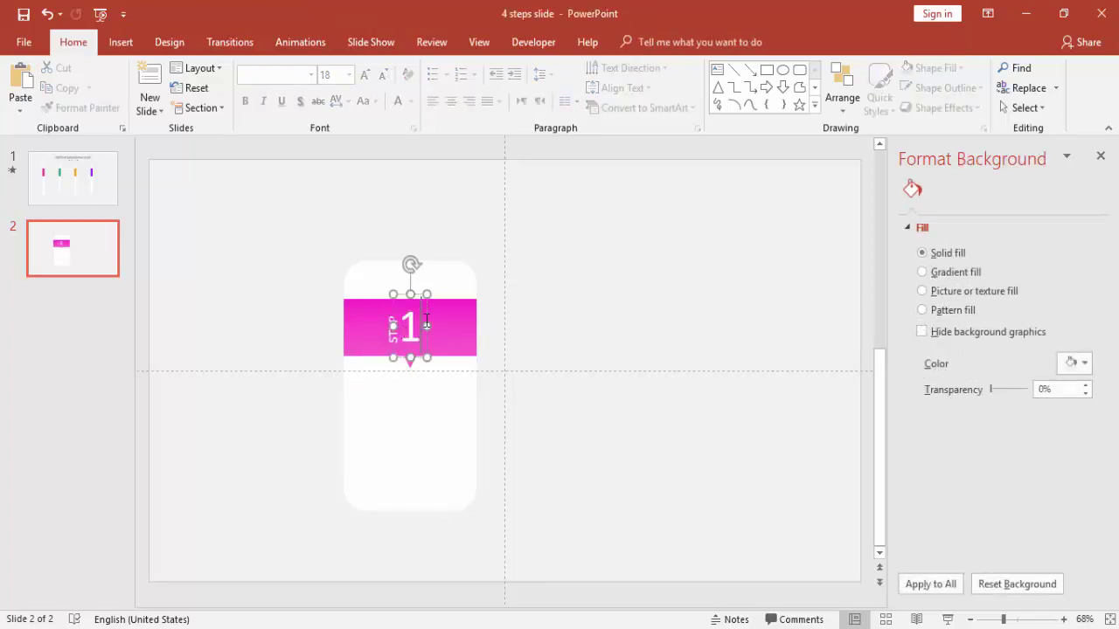
pyautogui.click(365, 74)
pyautogui.click(364, 74)
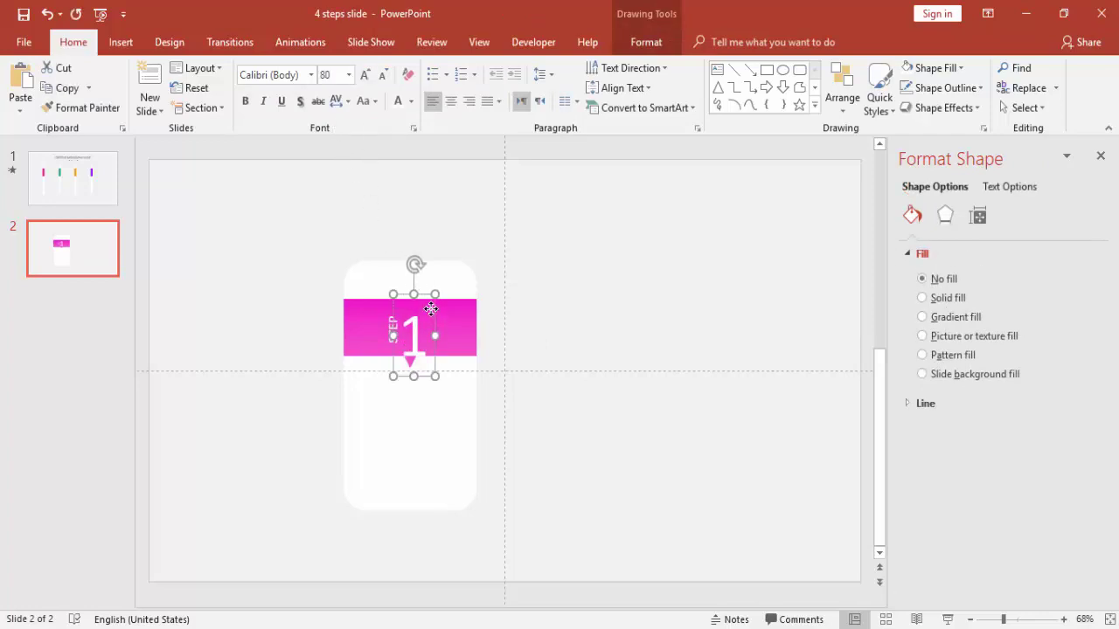
pyautogui.moveTo(431, 309); pyautogui.dragTo(429, 296)
pyautogui.click(422, 251)
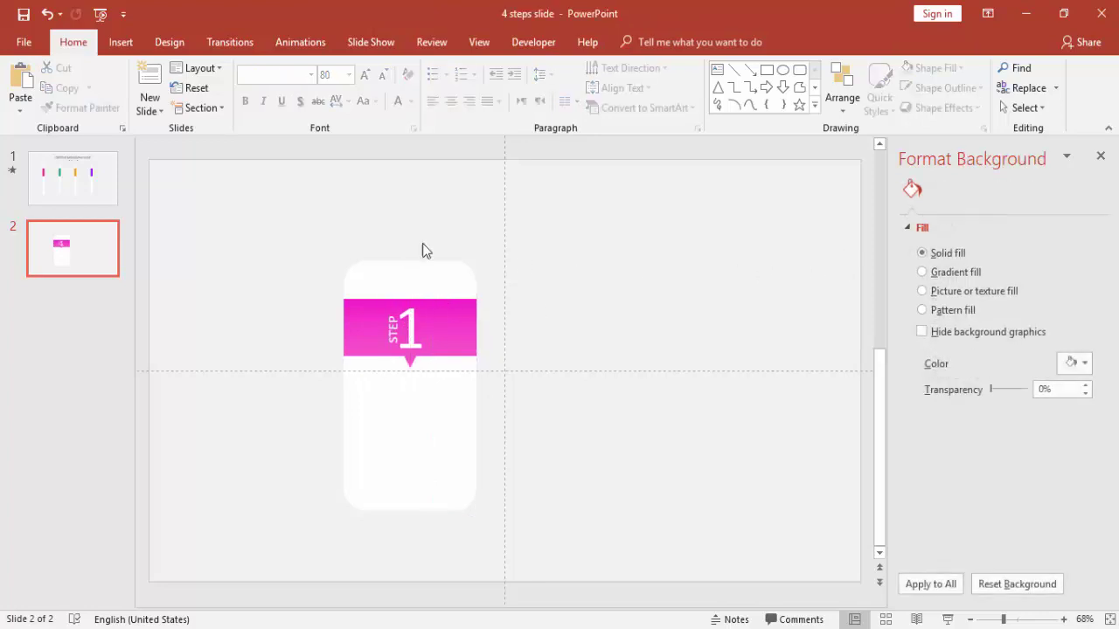
# Step: Add a text box reading "Type detail text here" below the STEP 1 banner
pyautogui.click(418, 409)
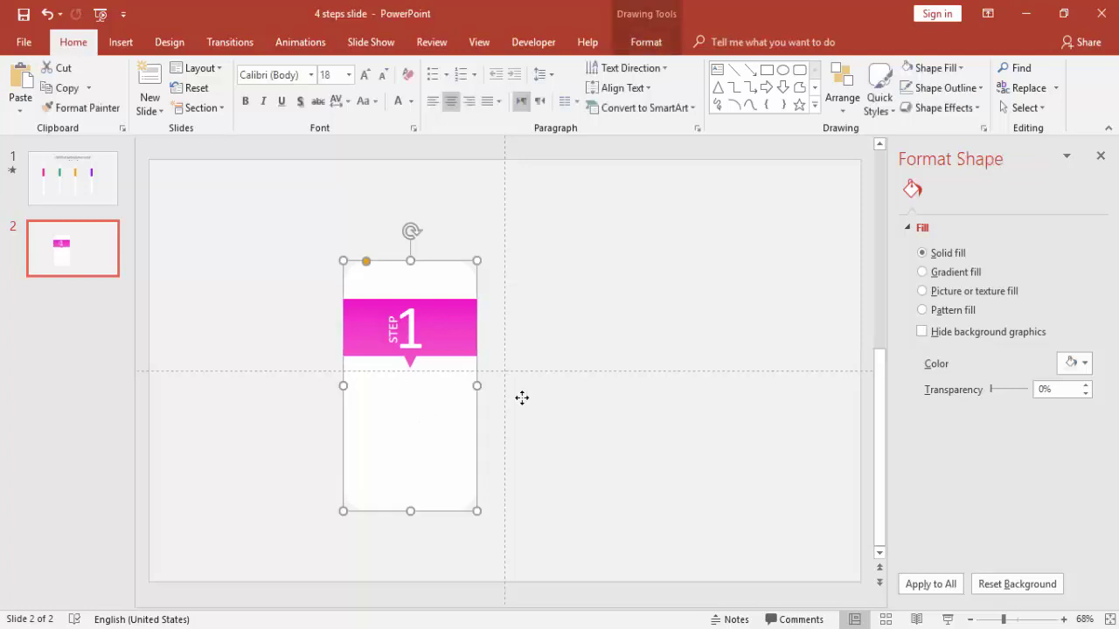
pyautogui.click(202, 252)
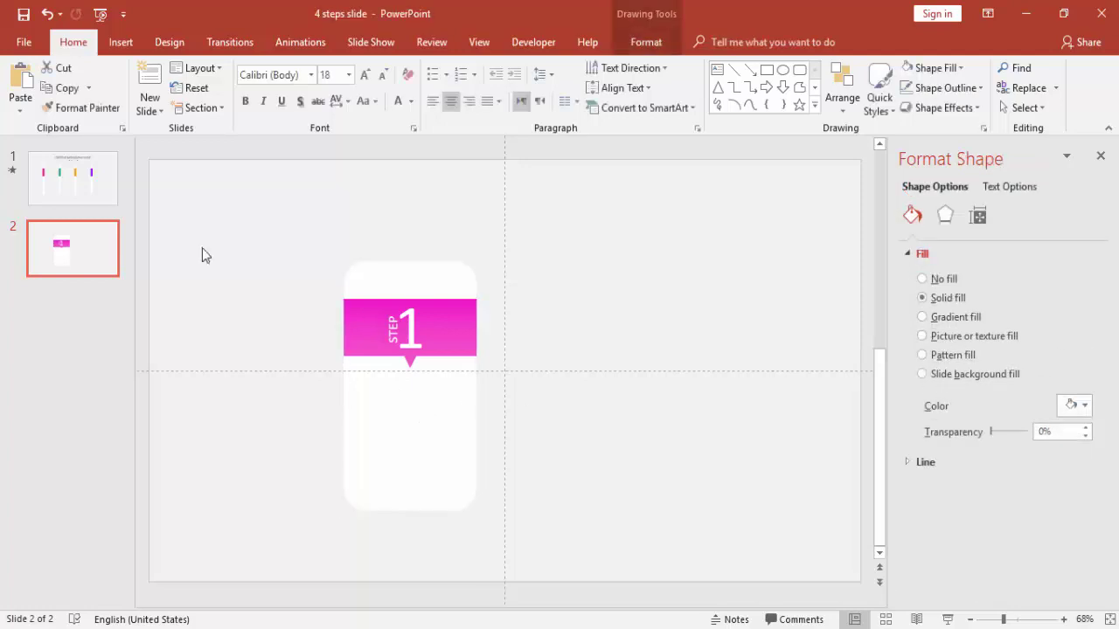
pyautogui.click(120, 42)
pyautogui.click(624, 96)
pyautogui.click(567, 347)
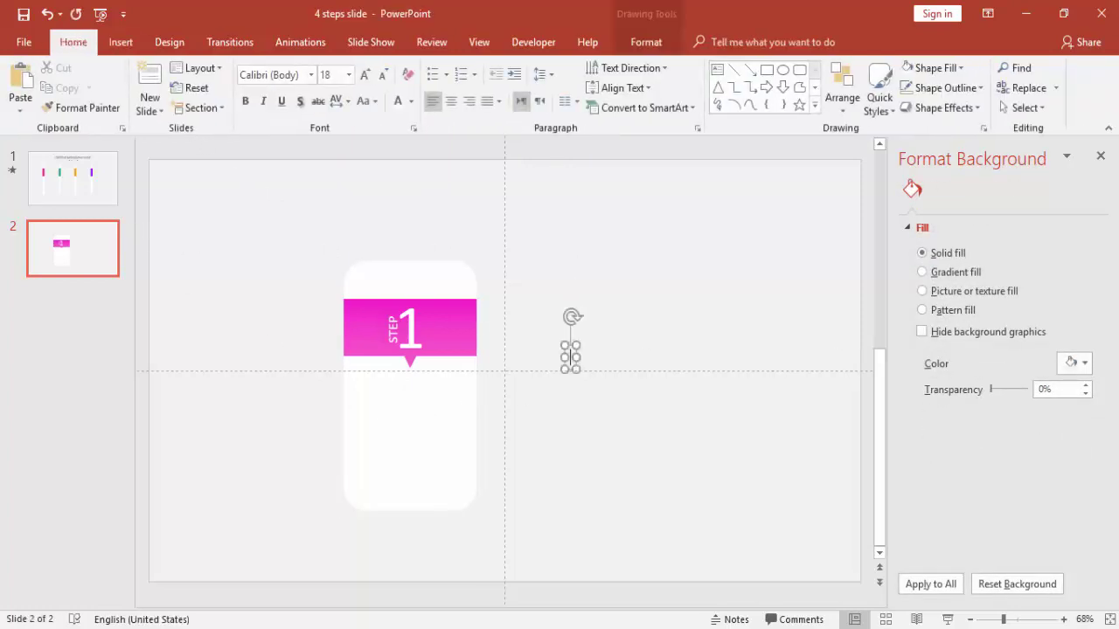
pyautogui.write('Typ')
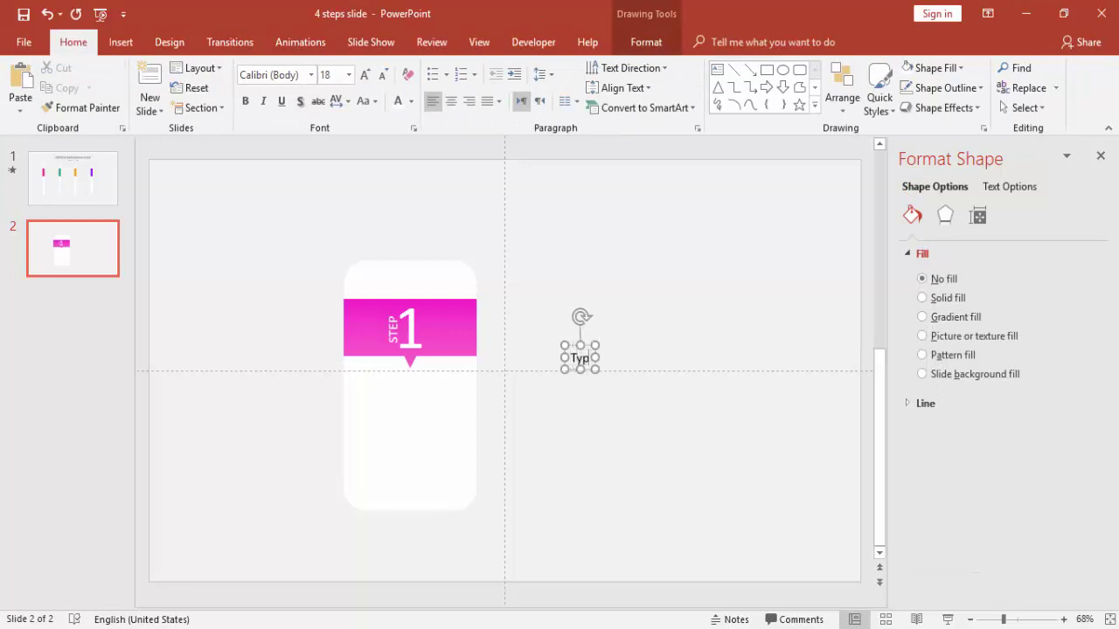
pyautogui.write('e detail text here')
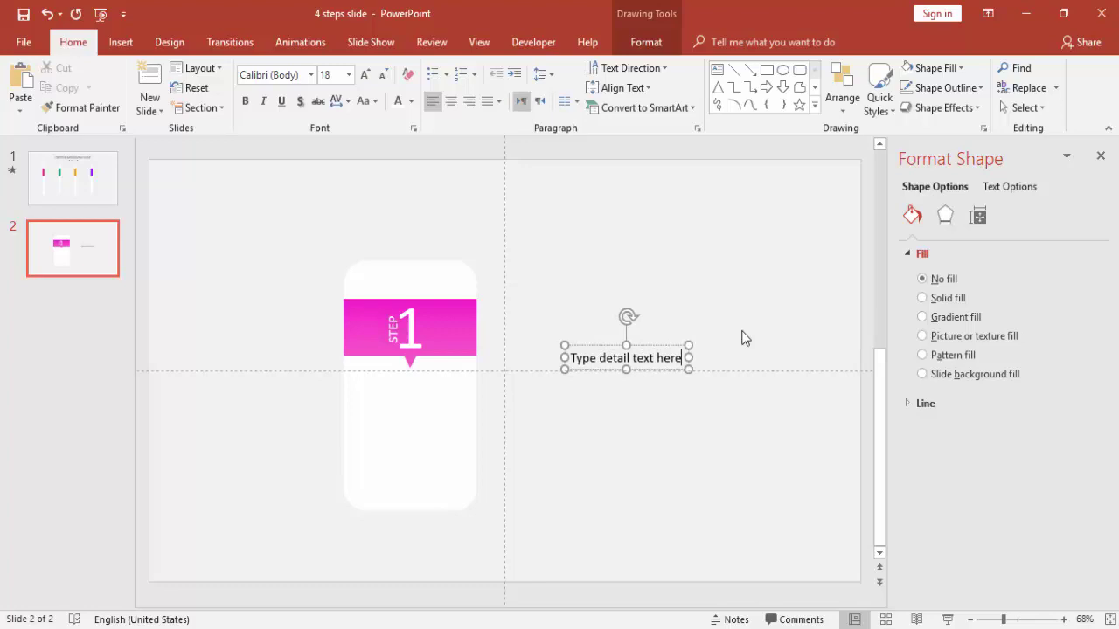
pyautogui.moveTo(670, 346); pyautogui.dragTo(455, 388)
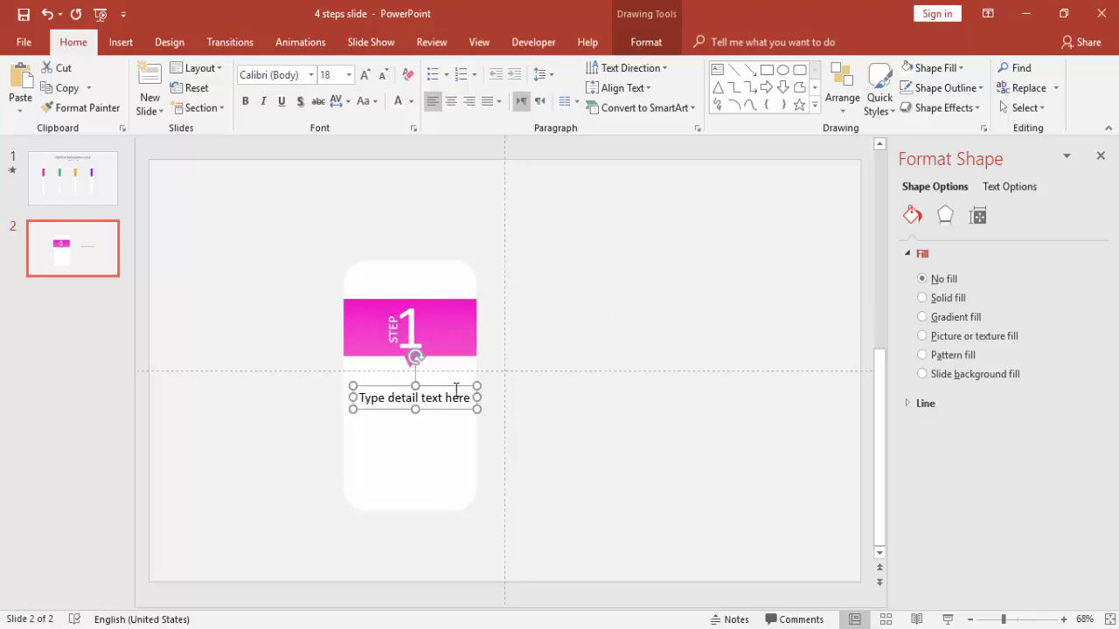
# Step: Break the detail text after "detail", centre it on the card, and colour it grey
pyautogui.click(422, 398)
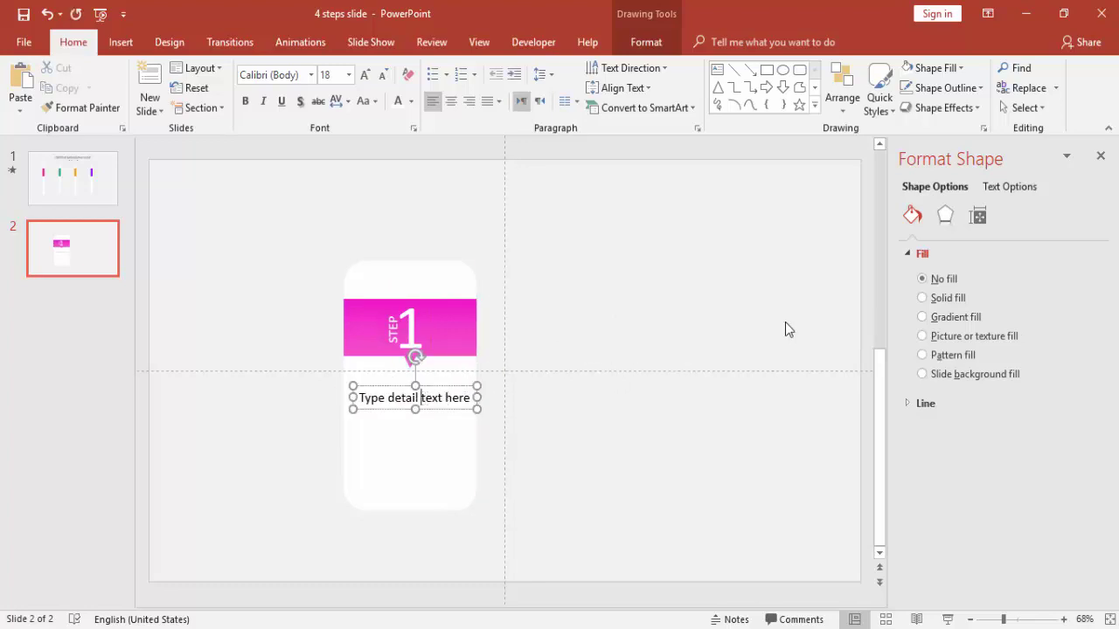
pyautogui.press('Return')
pyautogui.moveTo(413, 387); pyautogui.dragTo(438, 382)
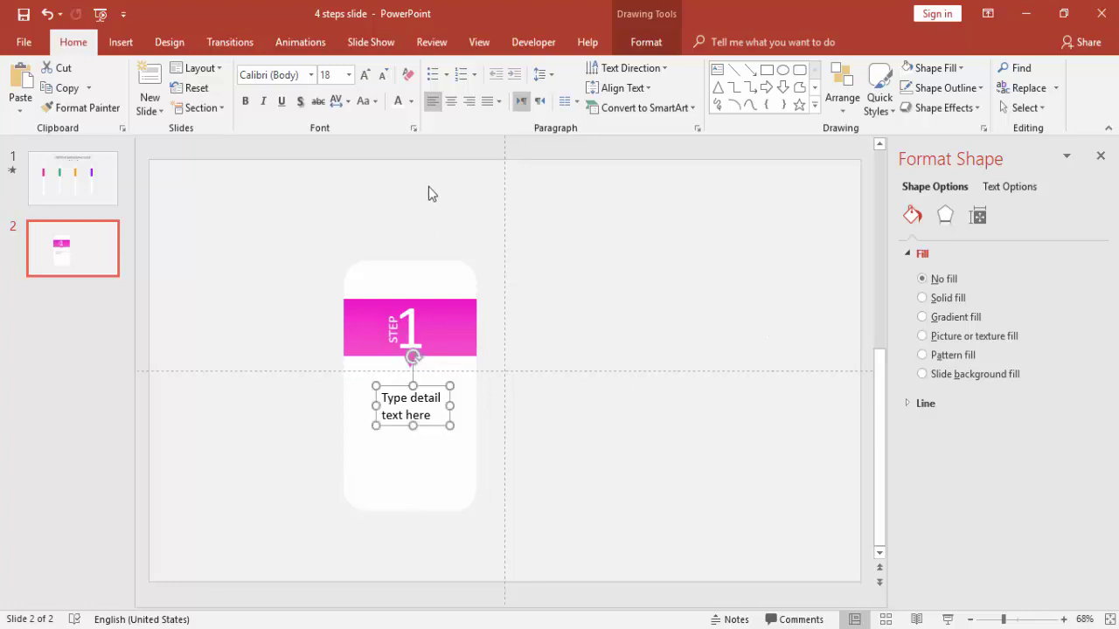
pyautogui.click(451, 101)
pyautogui.click(409, 102)
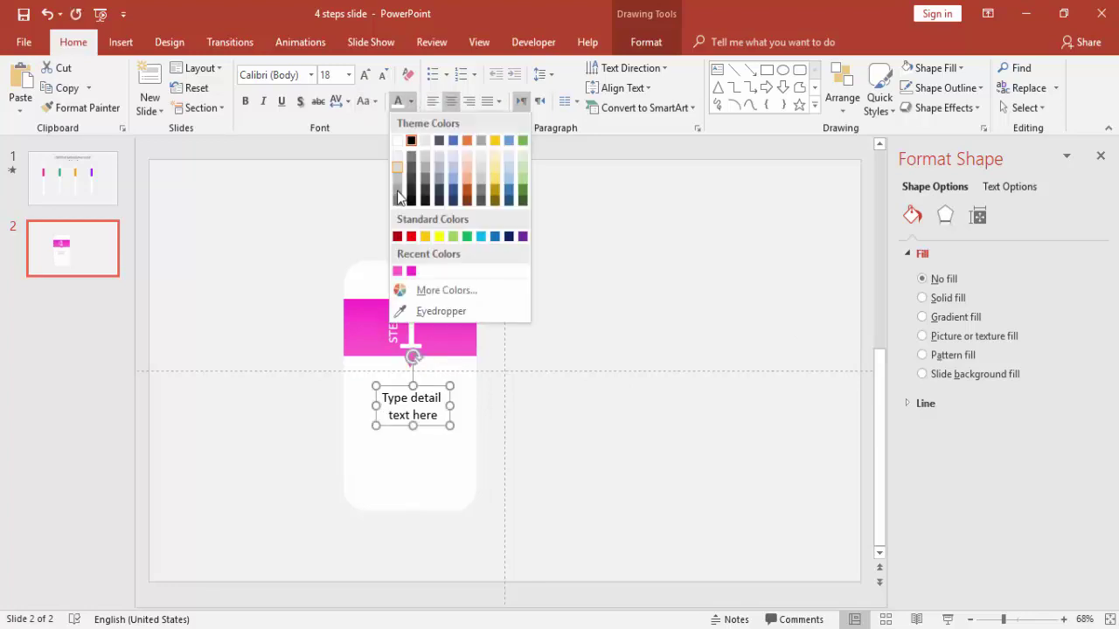
pyautogui.click(397, 194)
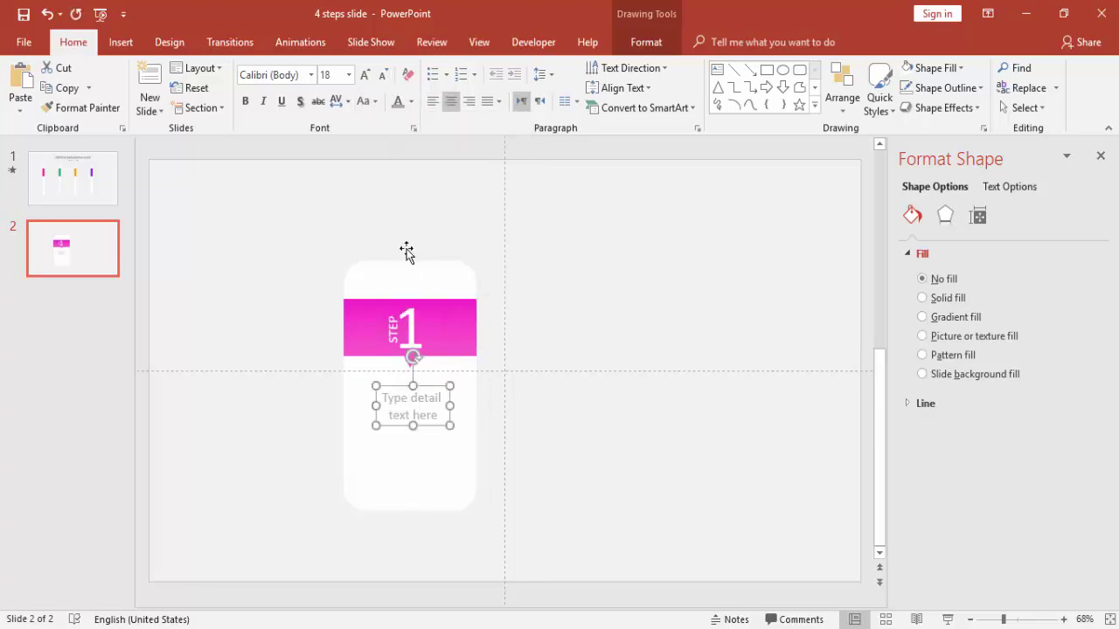
pyautogui.click(408, 101)
pyautogui.click(395, 201)
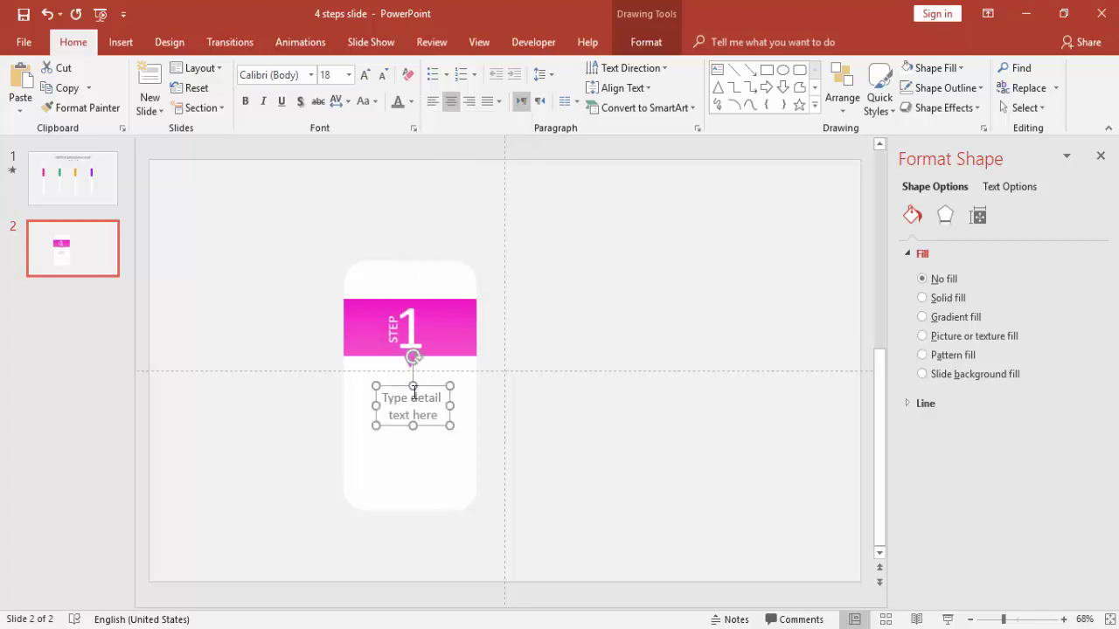
pyautogui.press('Escape')
pyautogui.click(432, 379)
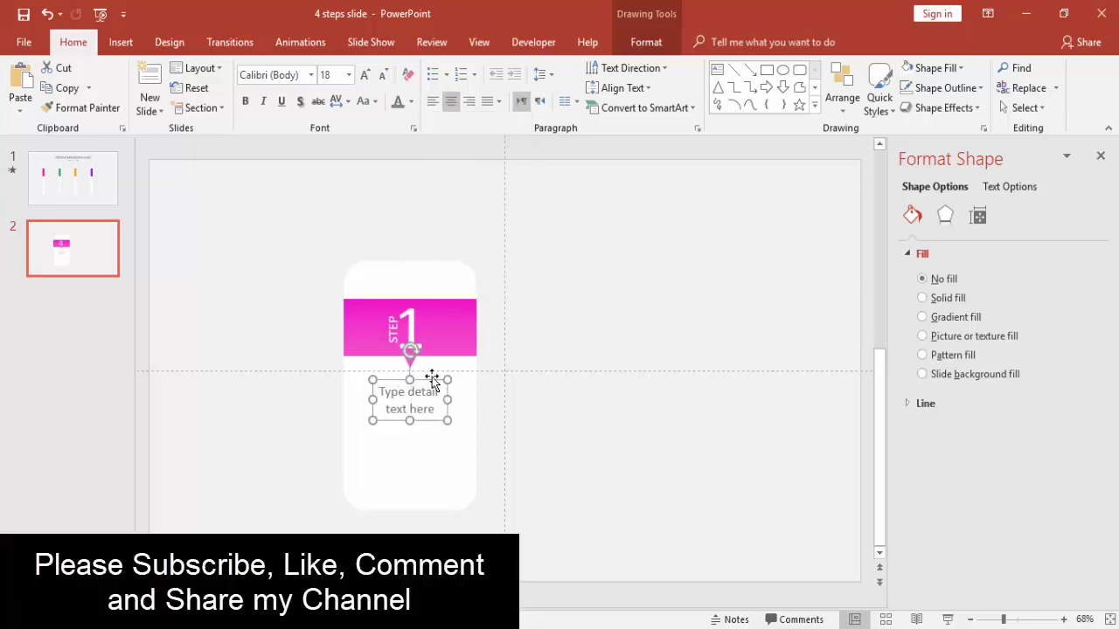
# Step: Give the white rounded card a soft Offset: Right shadow (9 pt blur, 60% transparency)
pyautogui.click(464, 422)
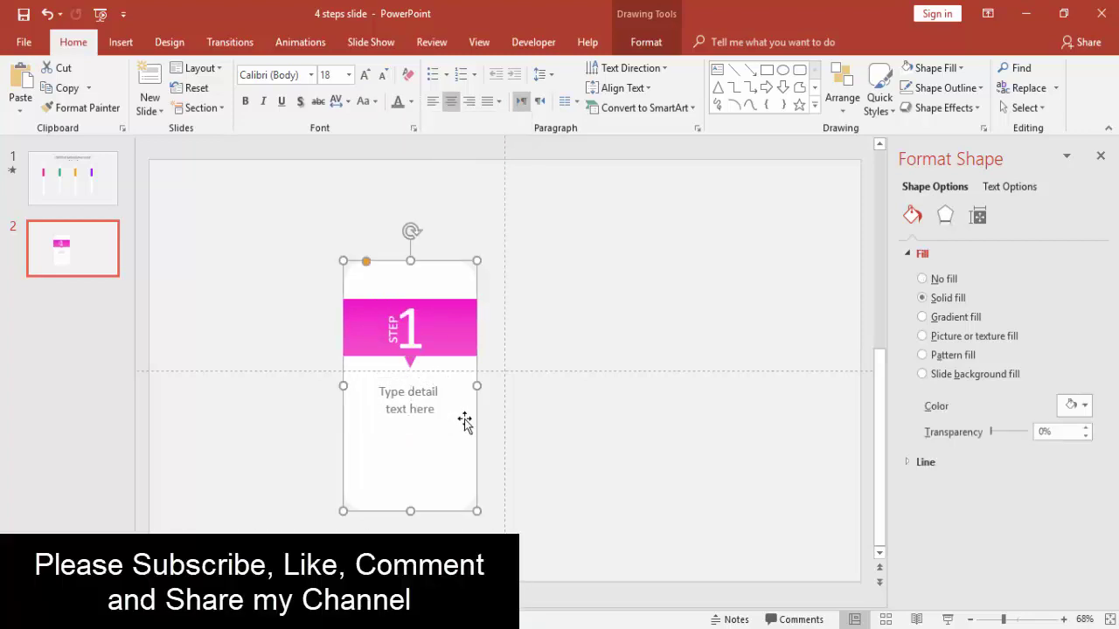
pyautogui.click(944, 215)
pyautogui.click(932, 255)
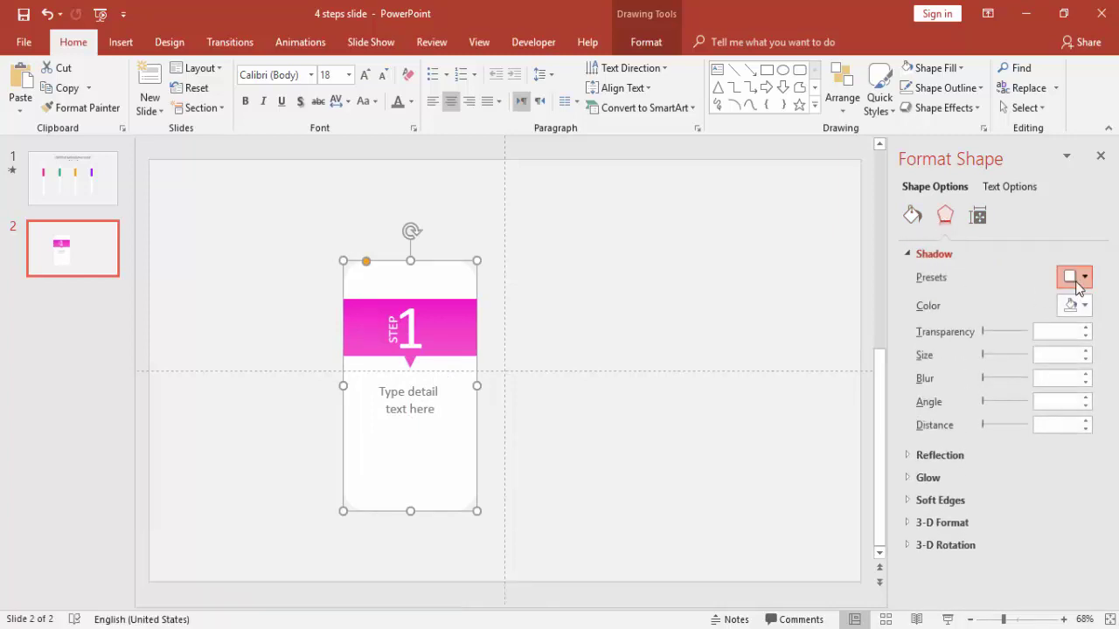
pyautogui.click(1075, 277)
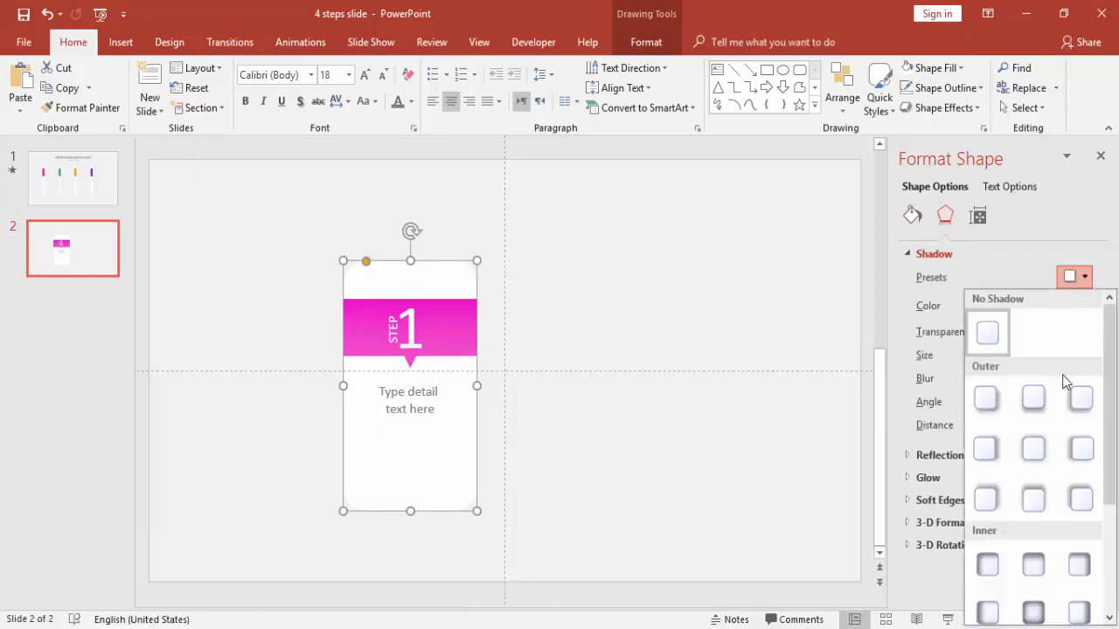
pyautogui.click(994, 454)
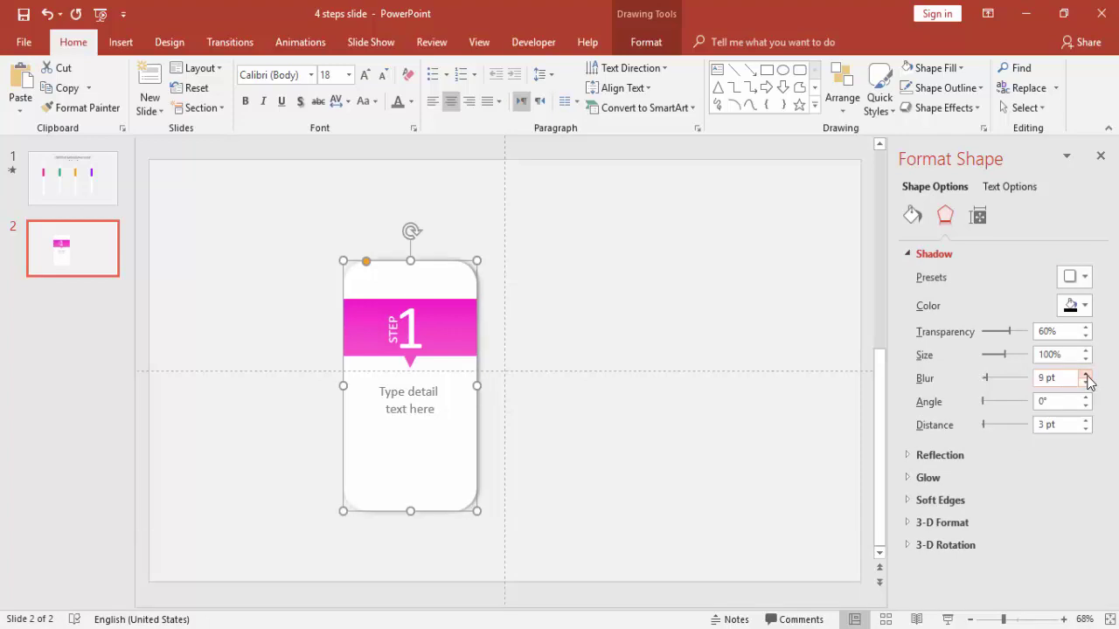
pyautogui.click(666, 338)
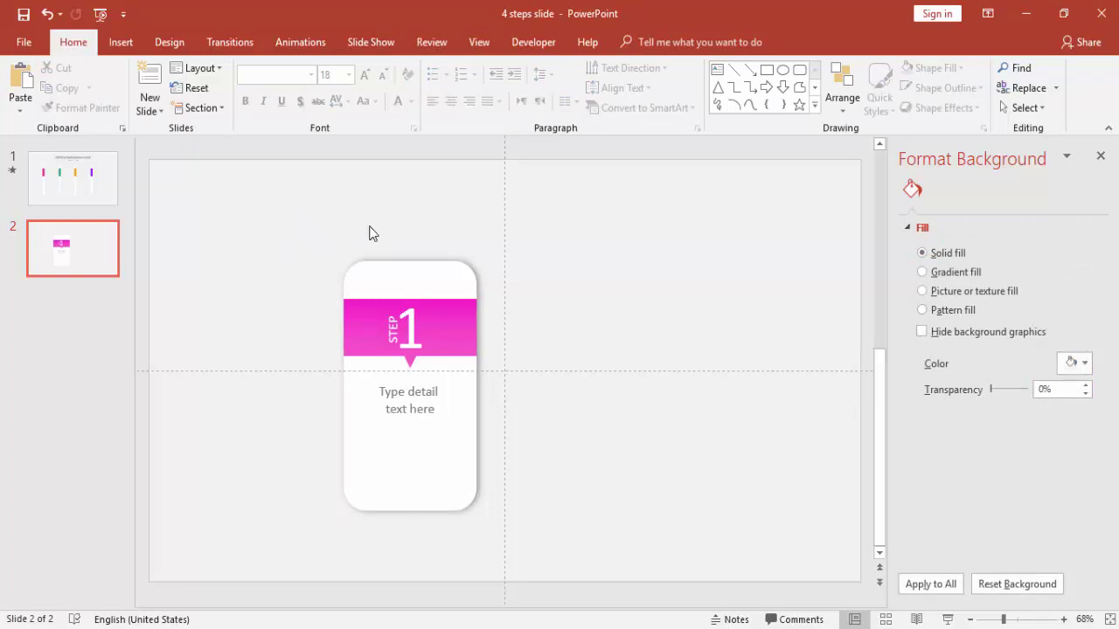
# Step: Draw a tall light grey rectangle with no outline over the card's left edge
pyautogui.click(119, 42)
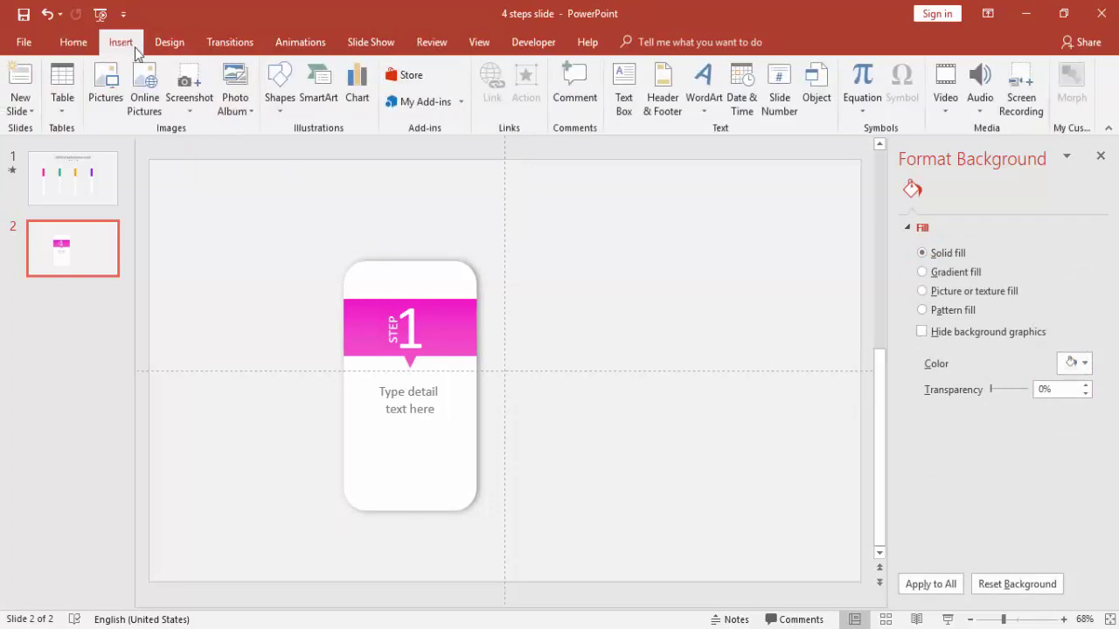
pyautogui.click(276, 117)
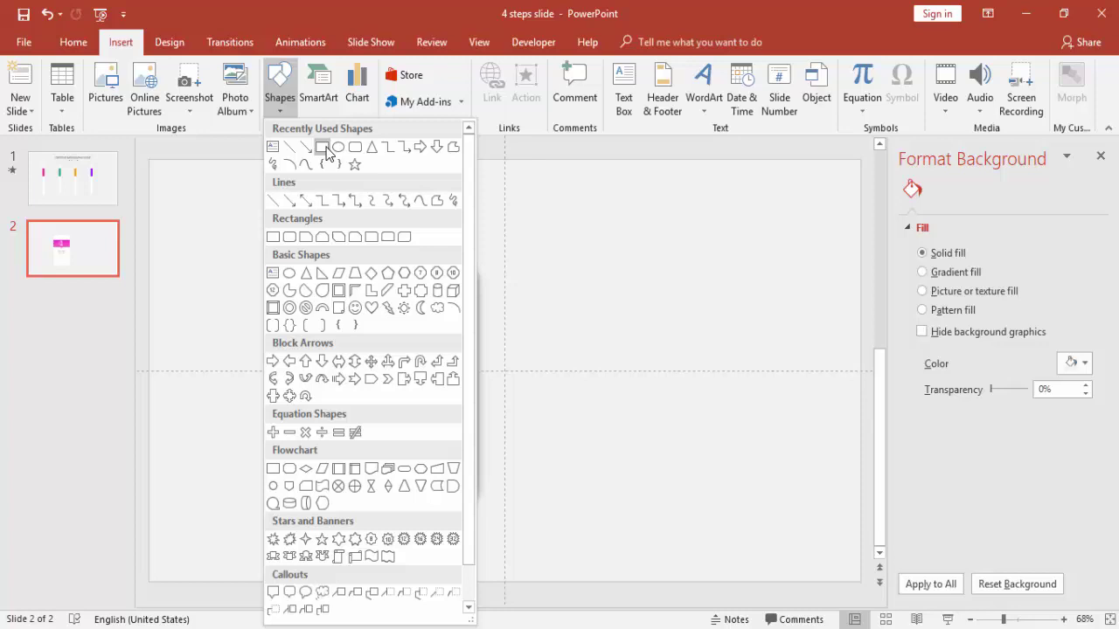
pyautogui.click(325, 153)
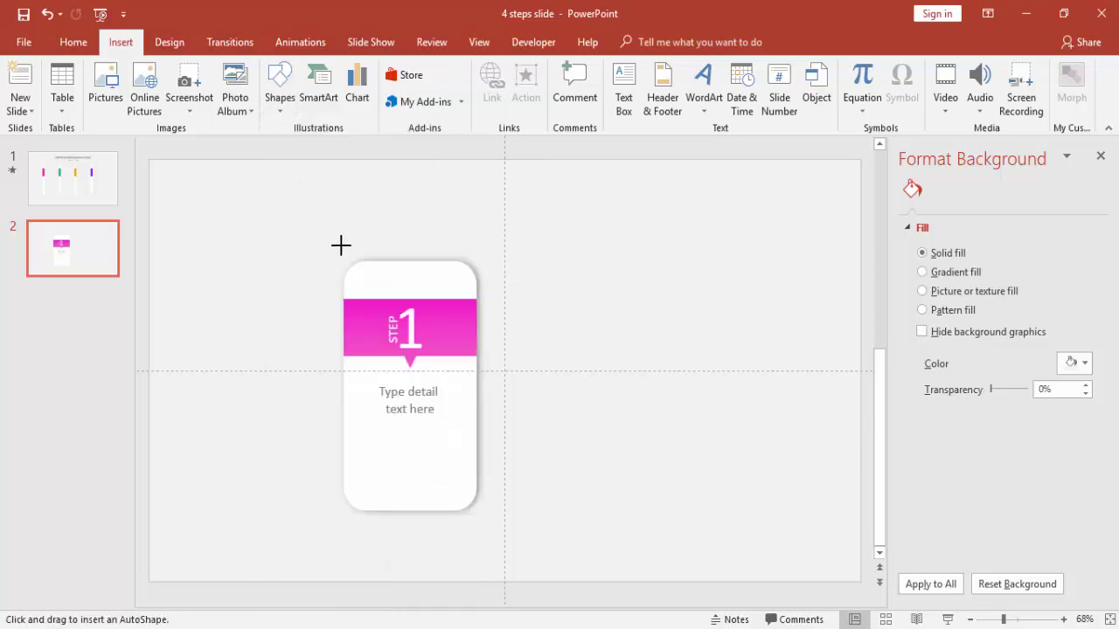
pyautogui.moveTo(336, 231)
pyautogui.mouseDown()
pyautogui.moveTo(399, 500)
pyautogui.moveTo(391, 551)
pyautogui.moveTo(386, 541)
pyautogui.mouseUp()
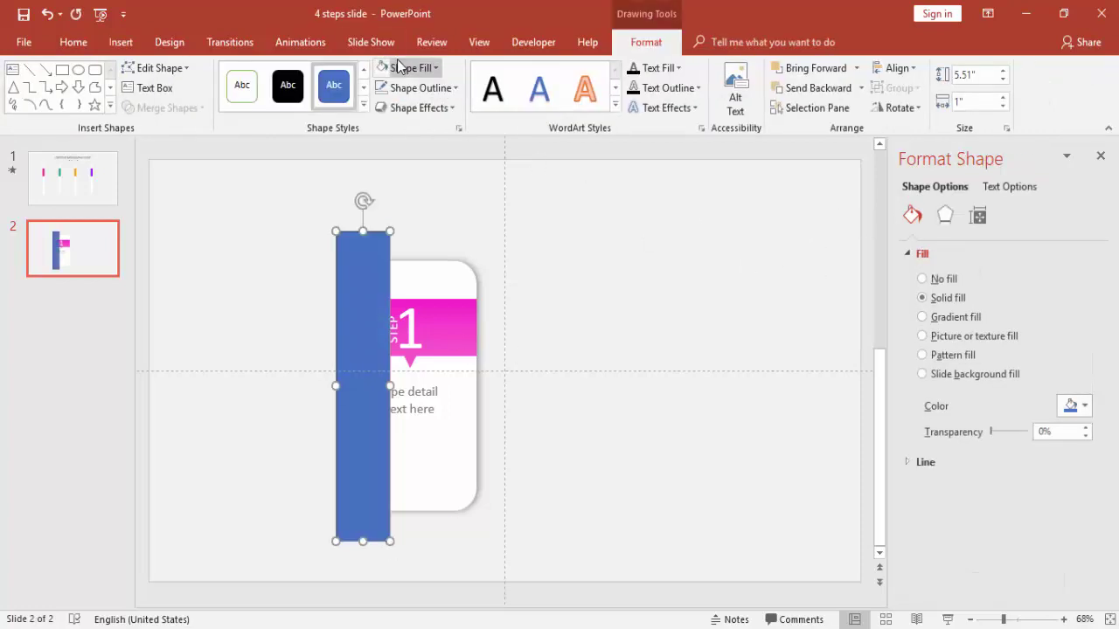
pyautogui.click(411, 67)
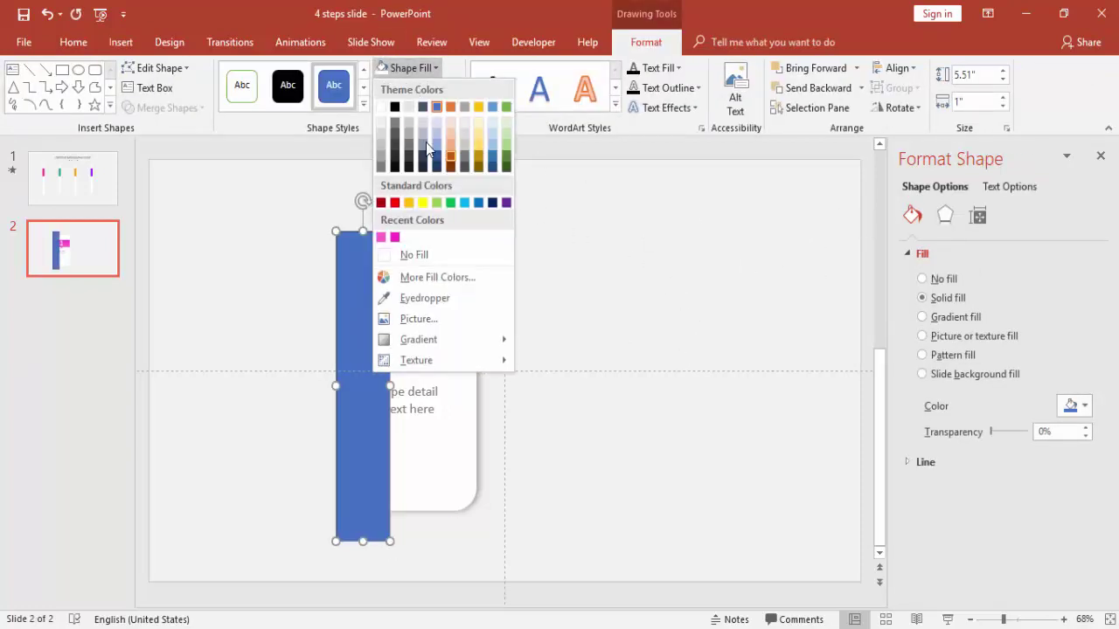
pyautogui.click(382, 125)
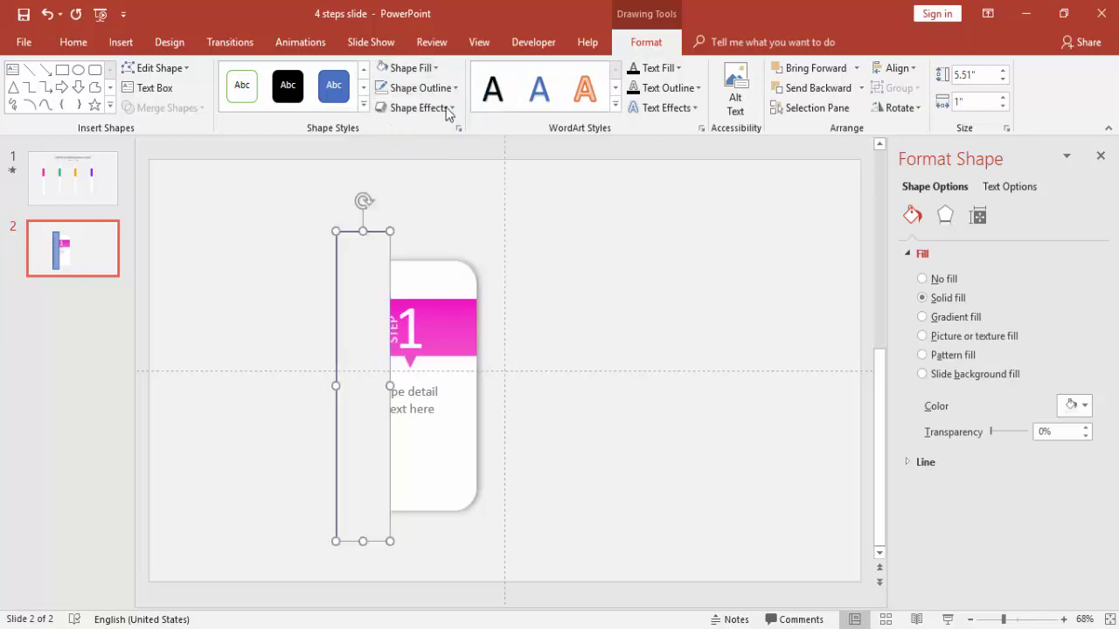
pyautogui.click(418, 88)
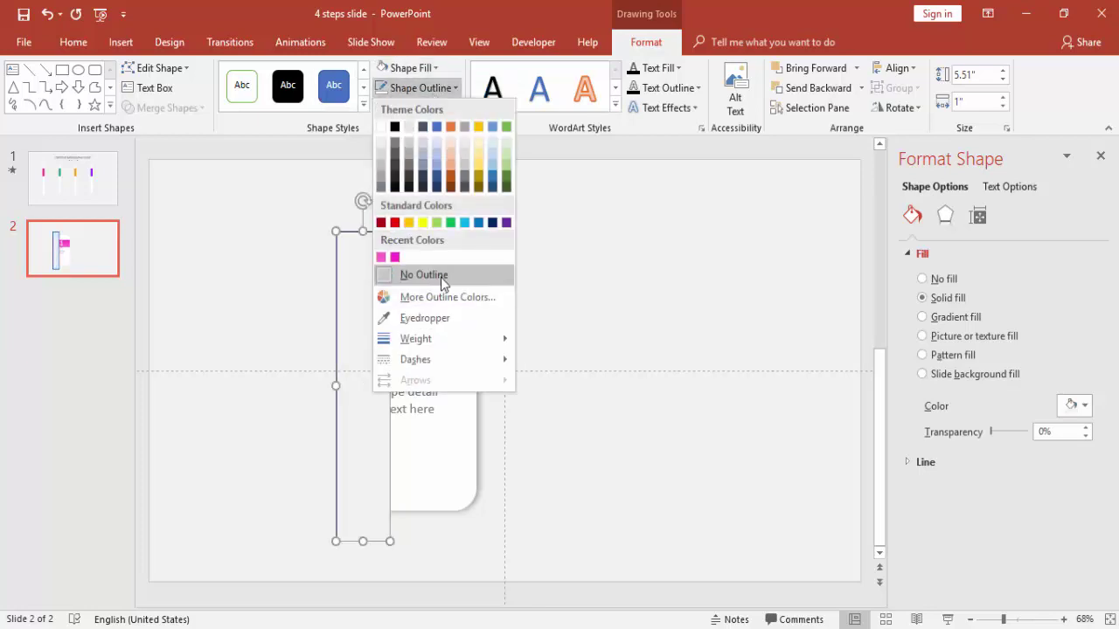
pyautogui.click(404, 275)
# Step: Give the grey strip an Offset: Right shadow with 10 pt blur and 6 pt distance
pyautogui.click(945, 215)
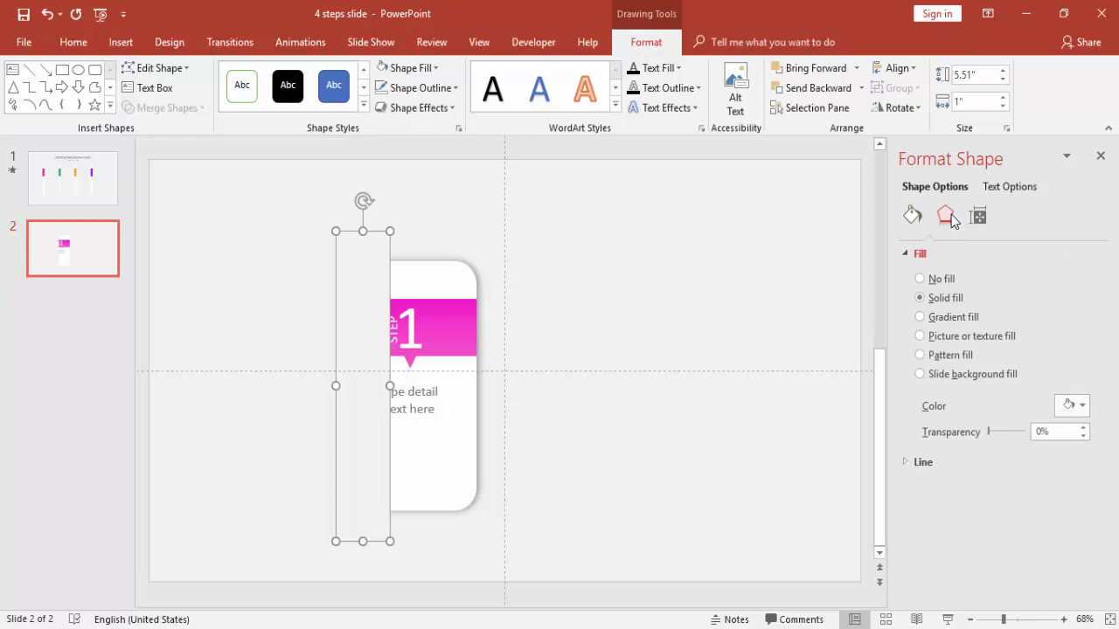
pyautogui.click(934, 254)
pyautogui.click(1084, 277)
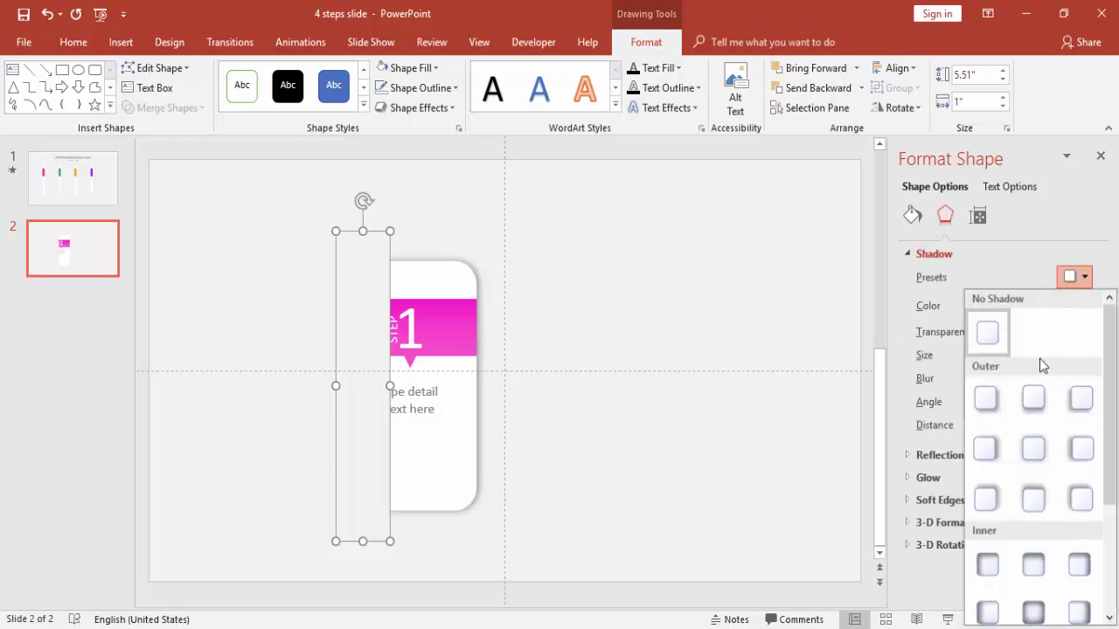
pyautogui.click(988, 451)
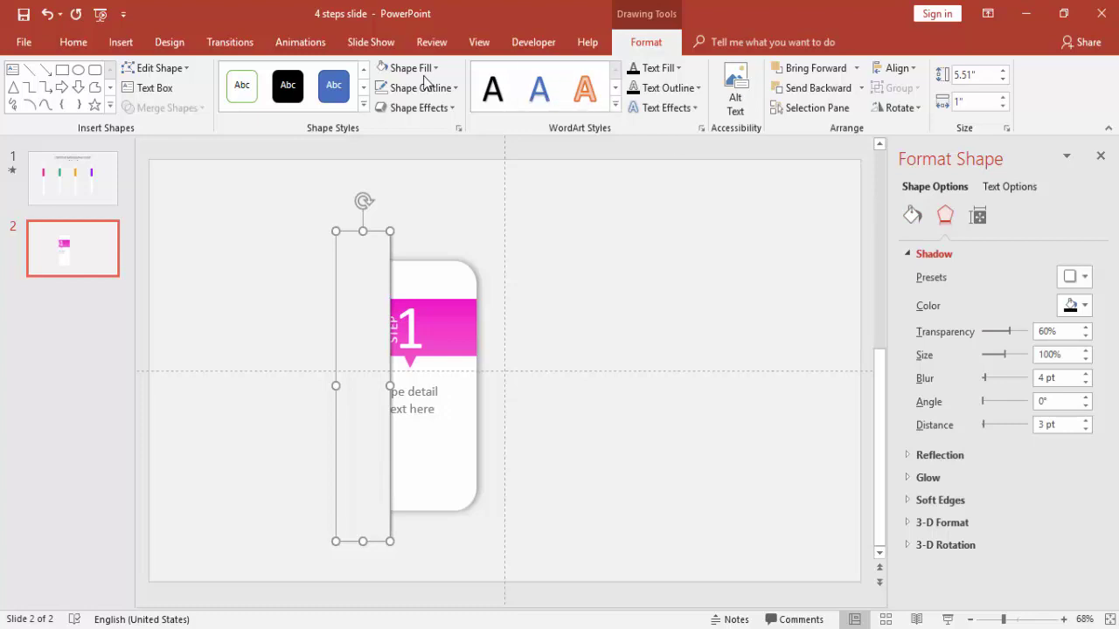
pyautogui.click(1087, 374)
pyautogui.click(1087, 374)
pyautogui.click(1087, 374)
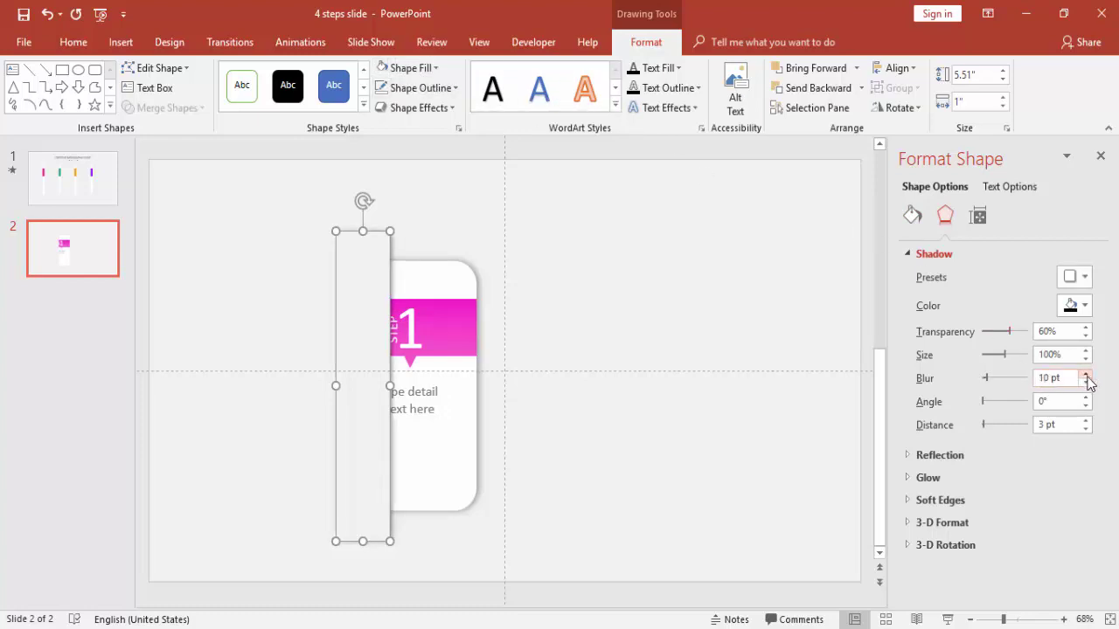
pyautogui.click(1086, 423)
pyautogui.click(1086, 423)
pyautogui.click(1086, 423)
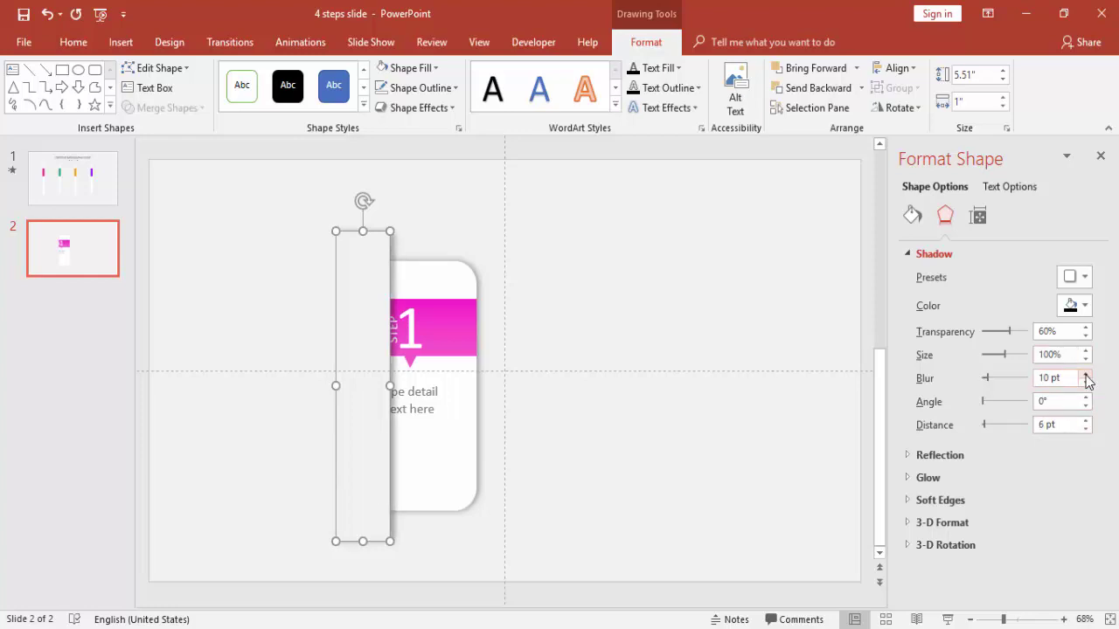
pyautogui.click(604, 239)
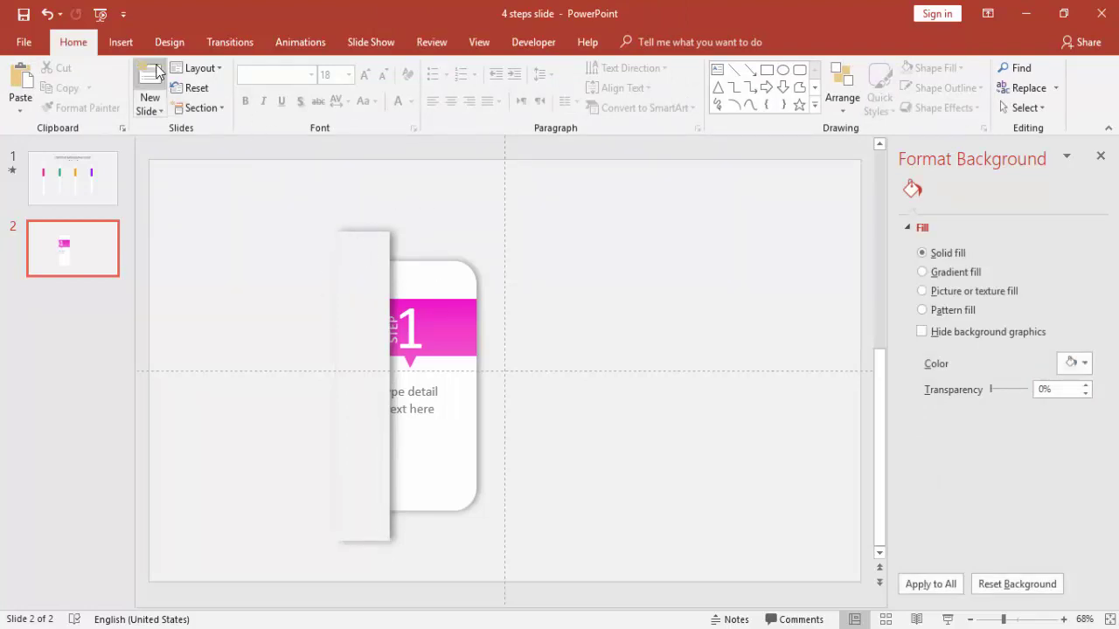
# Step: Draw a tall borderless rectangle filled with the slide background colour over the card
pyautogui.click(121, 42)
pyautogui.click(280, 96)
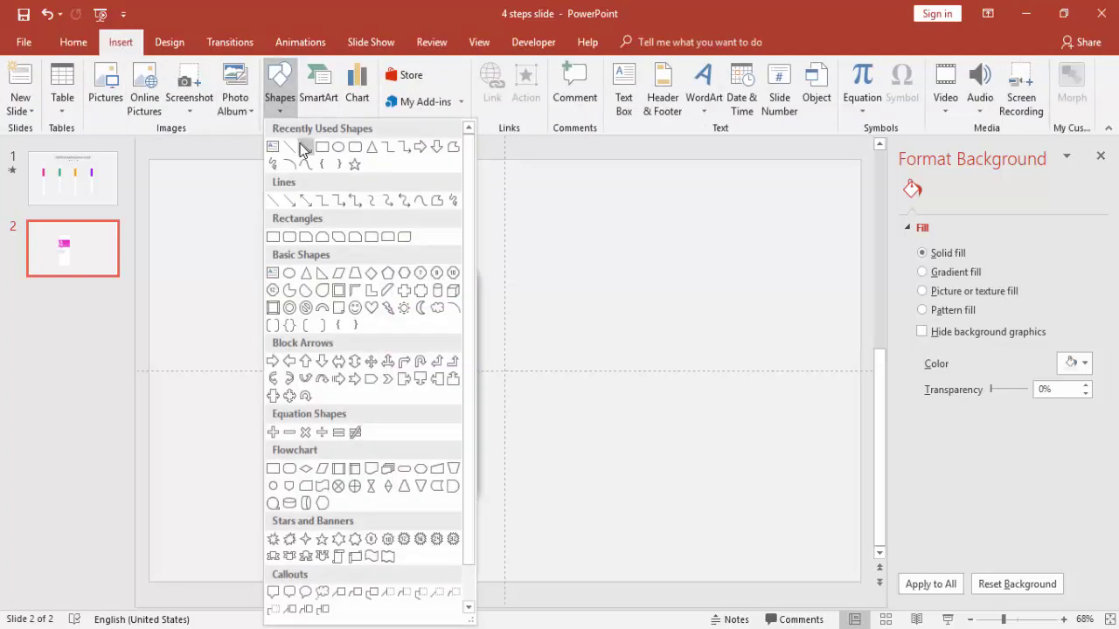
pyautogui.click(302, 145)
pyautogui.moveTo(315, 199); pyautogui.dragTo(388, 560)
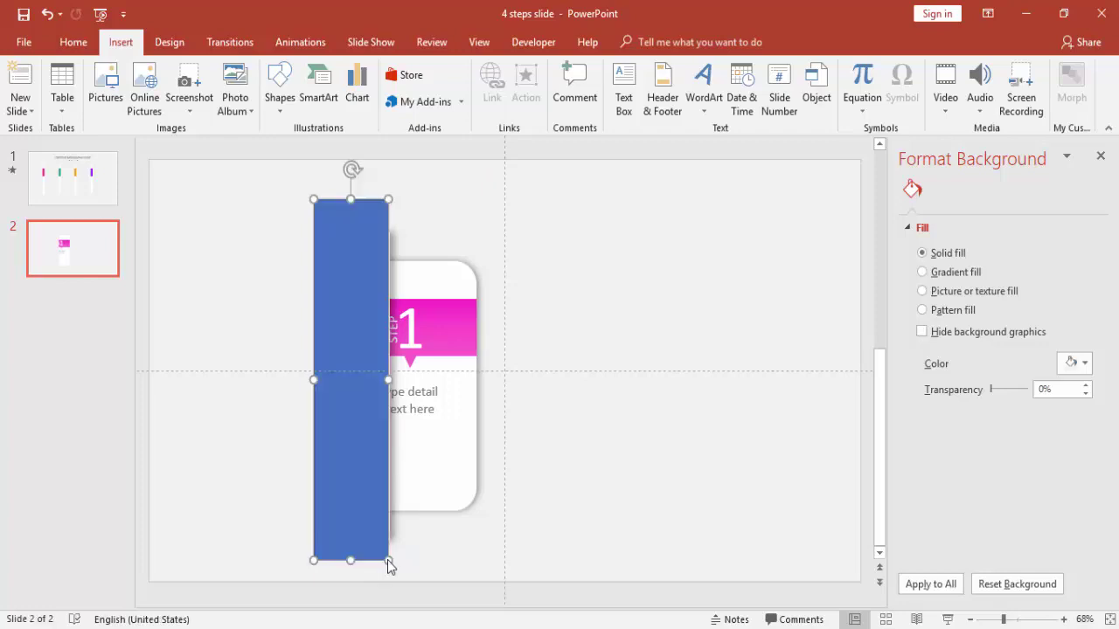
pyautogui.click(422, 91)
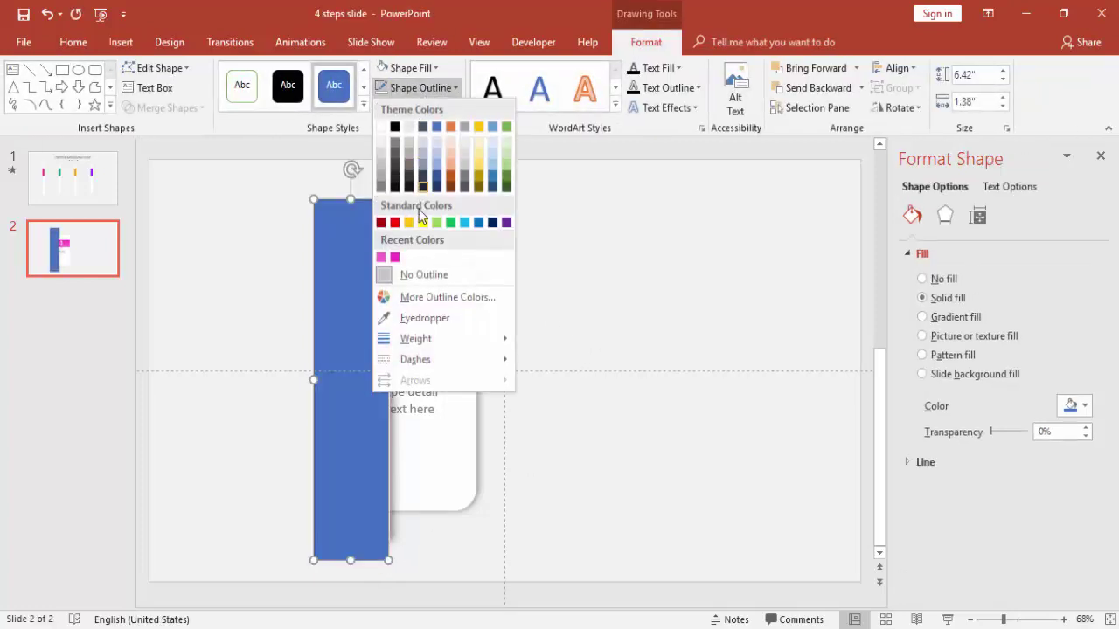
pyautogui.click(424, 276)
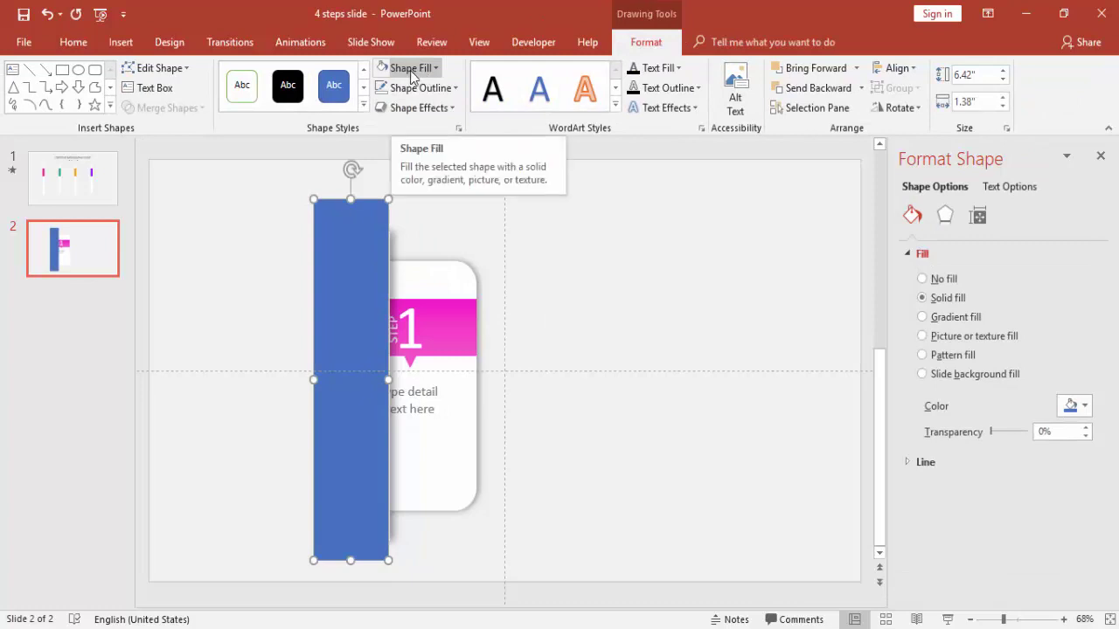
pyautogui.click(413, 71)
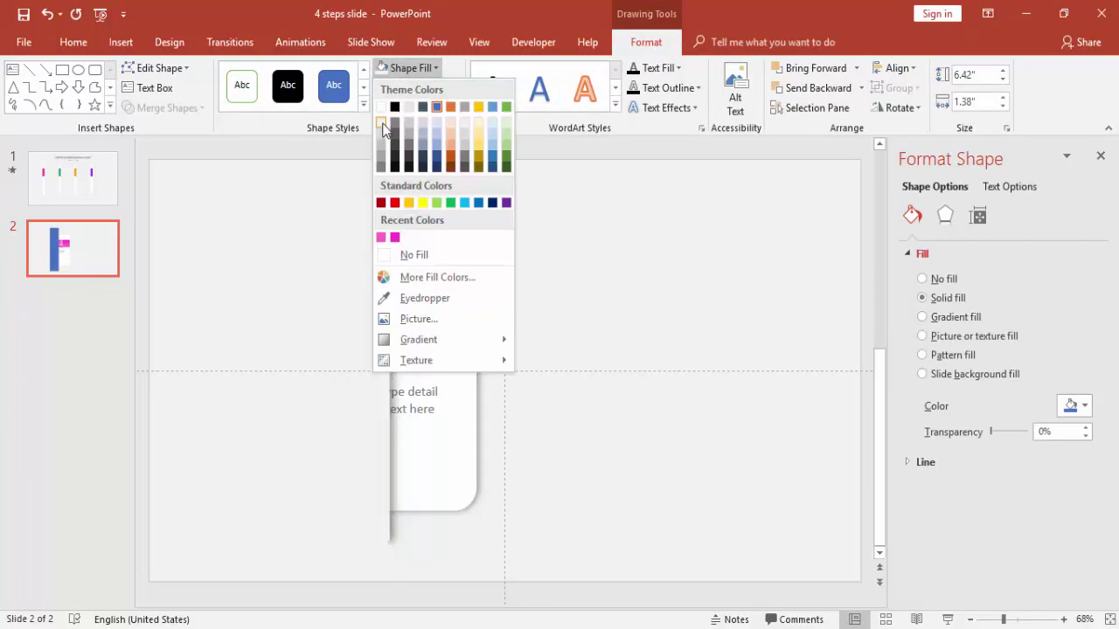
pyautogui.click(409, 253)
# Step: Widen the mask rectangle leftward so it hides the card's left side
pyautogui.click(559, 264)
pyautogui.click(347, 307)
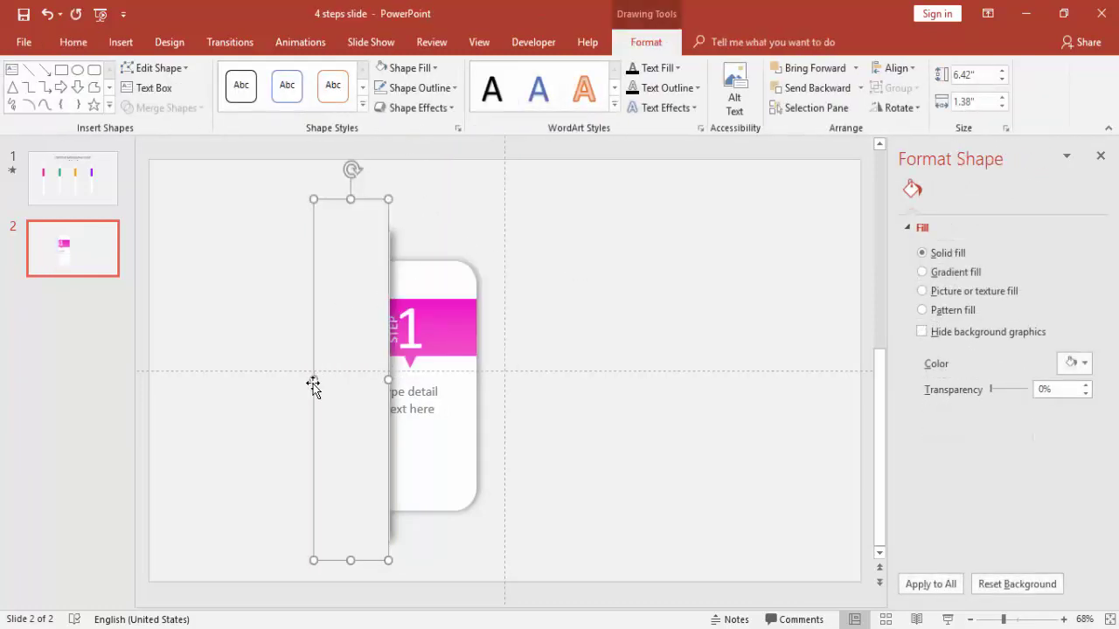
pyautogui.moveTo(311, 380); pyautogui.dragTo(277, 376)
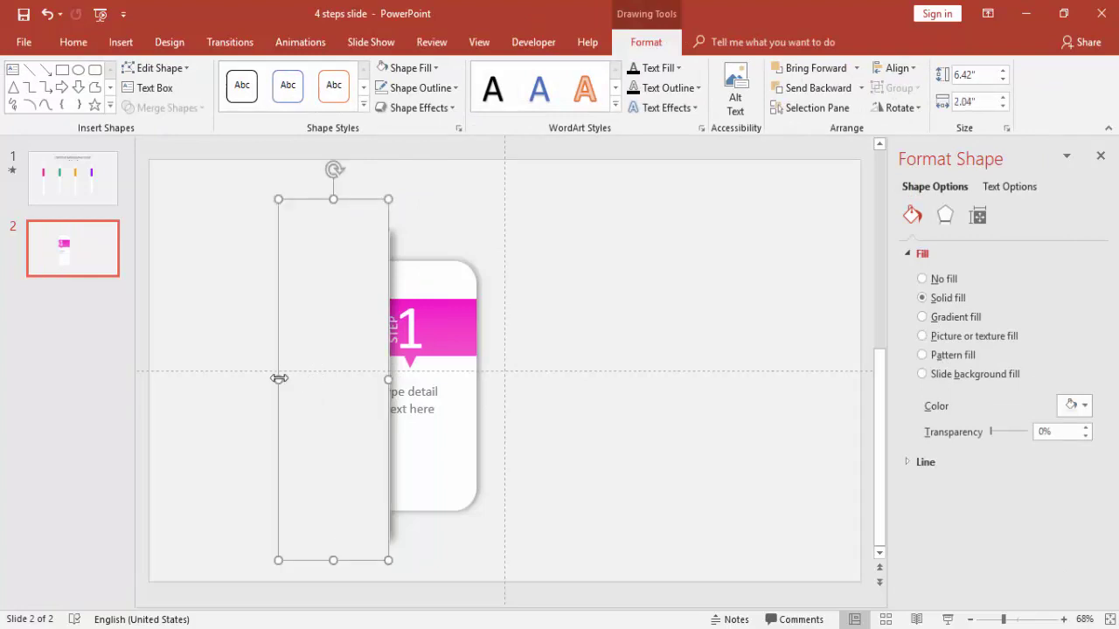
pyautogui.click(616, 289)
pyautogui.click(375, 287)
# Step: Nudge the card's transparent frame slightly to the left
pyautogui.click(586, 257)
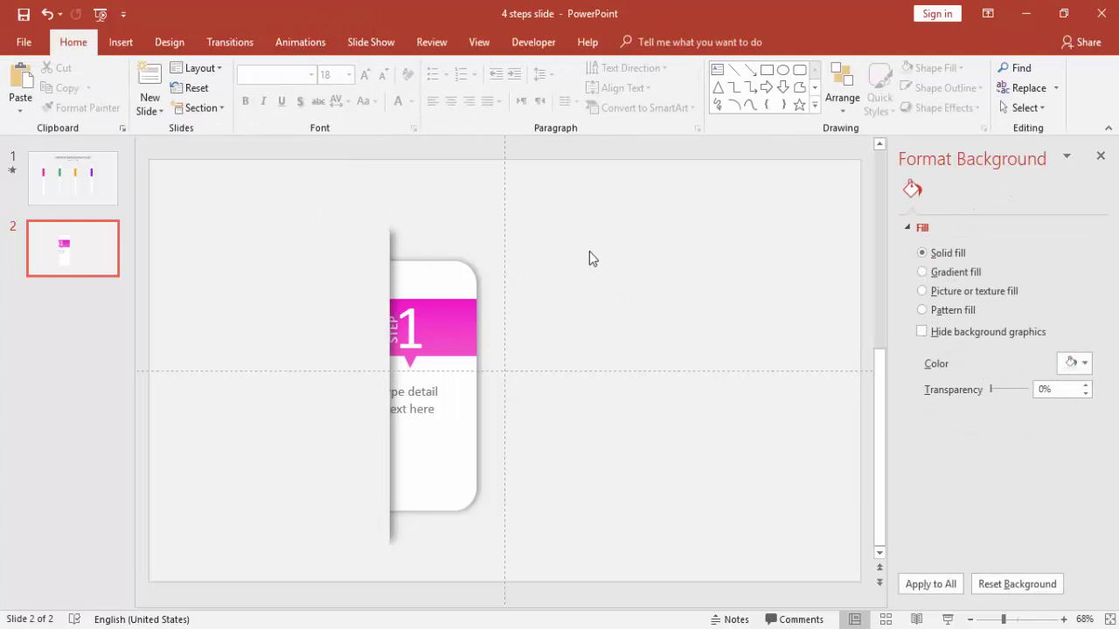
pyautogui.click(440, 274)
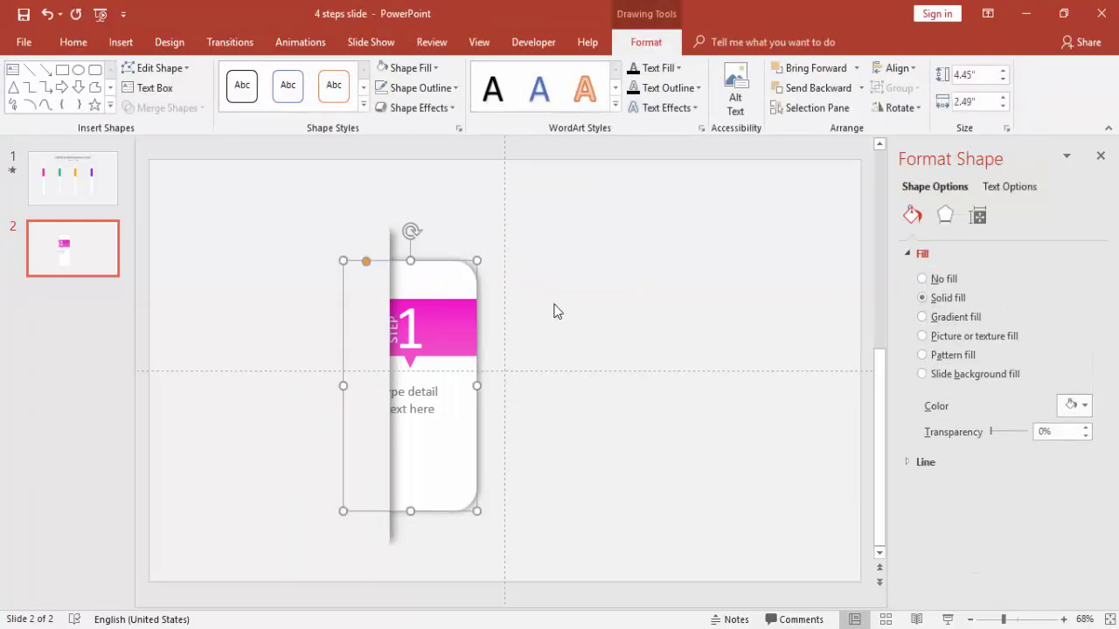
pyautogui.press('Left')
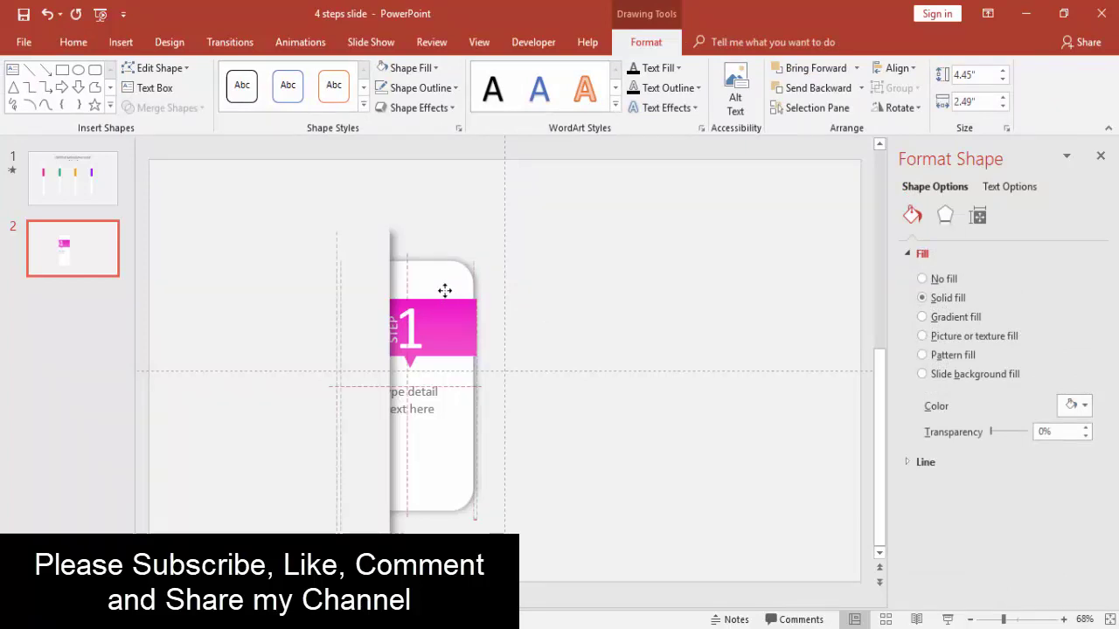
pyautogui.click(534, 244)
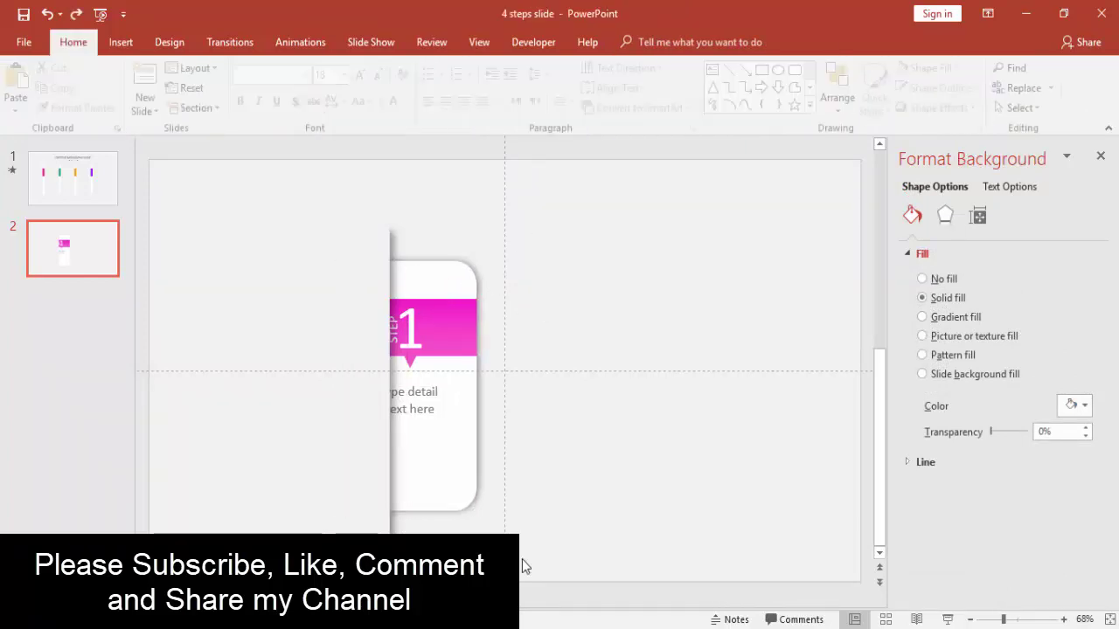
# Step: Group all the card pieces and the transparent frame into one object
pyautogui.moveTo(534, 539); pyautogui.dragTo(343, 243)
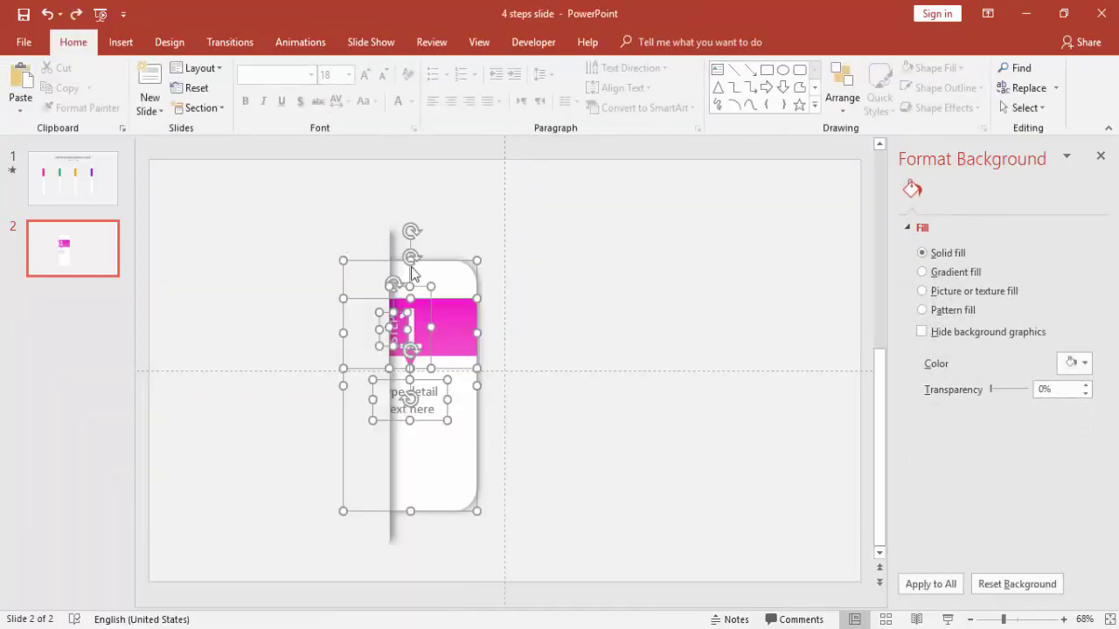
pyautogui.rightClick(449, 264)
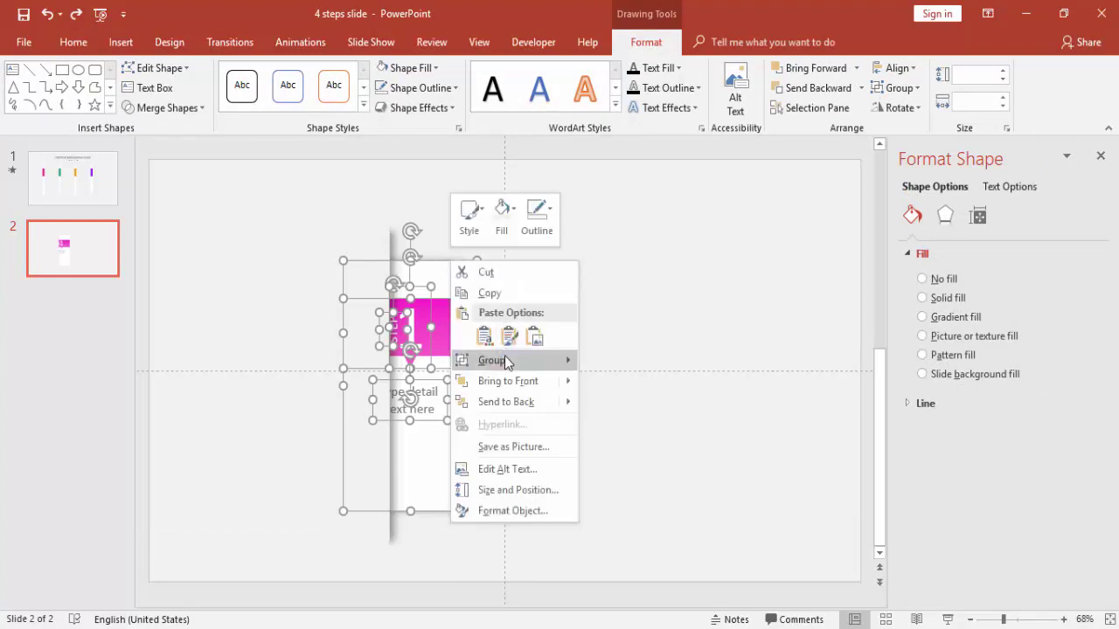
pyautogui.moveTo(504, 357)
pyautogui.click(620, 359)
pyautogui.click(618, 361)
# Step: Slide the grouped card left so it hides behind the mask
pyautogui.click(470, 403)
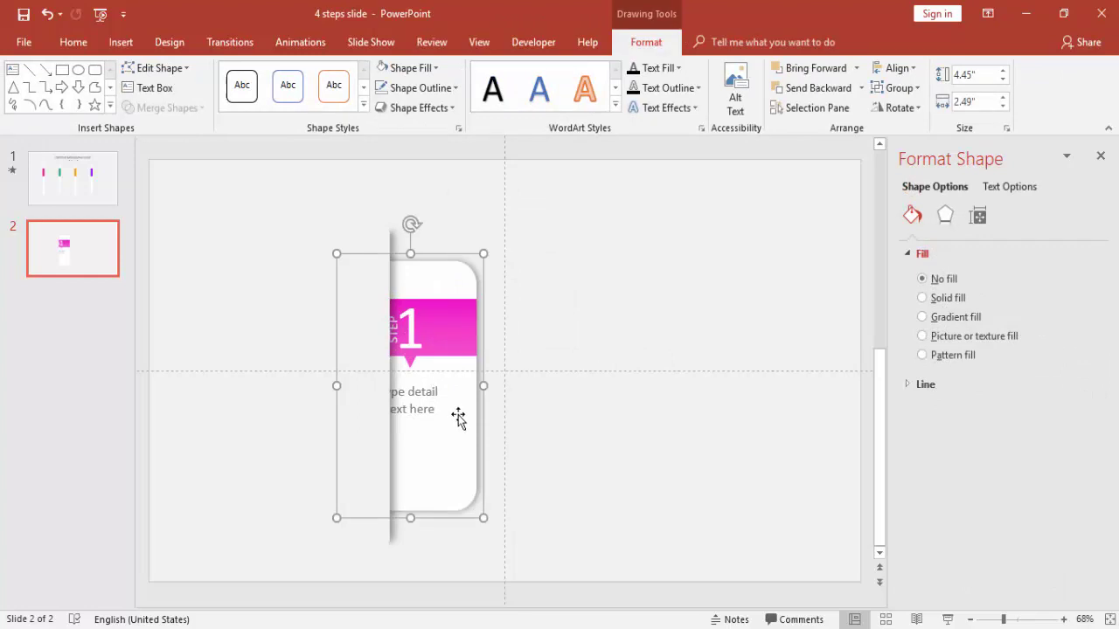
pyautogui.moveTo(464, 417); pyautogui.dragTo(405, 417)
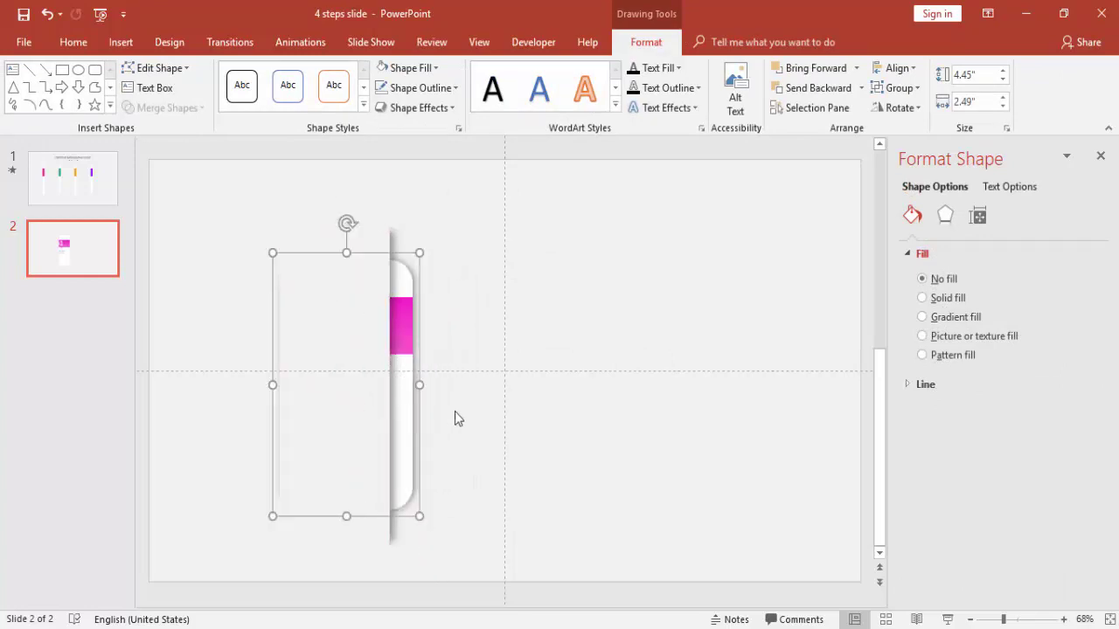
pyautogui.click(430, 372)
# Step: Add a Lines motion path heading right to the hidden card group
pyautogui.doubleClick(405, 394)
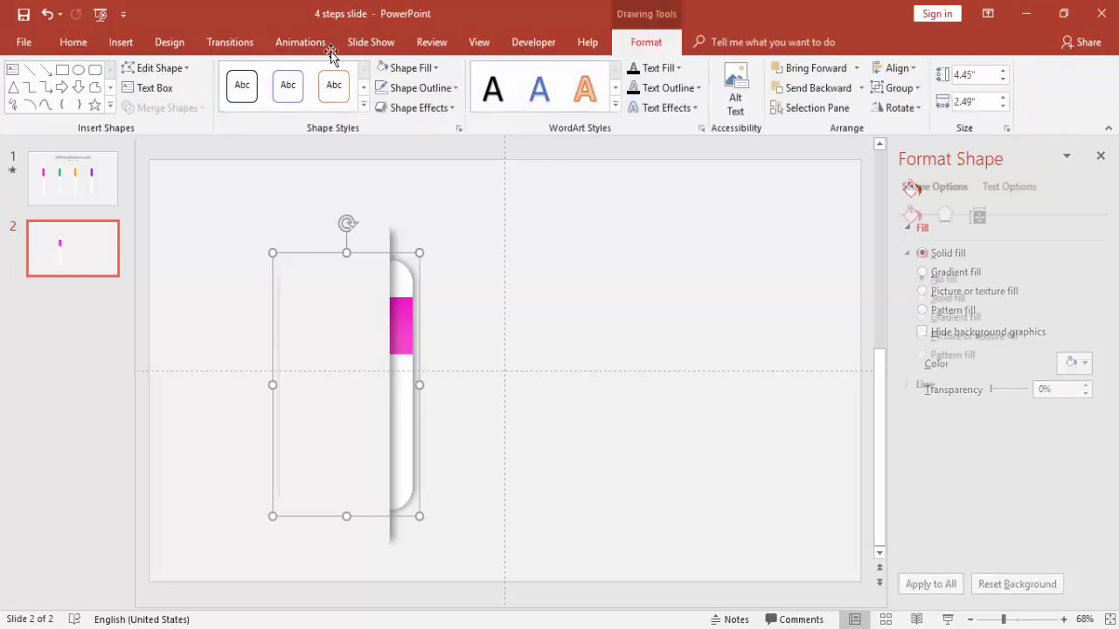
pyautogui.click(287, 46)
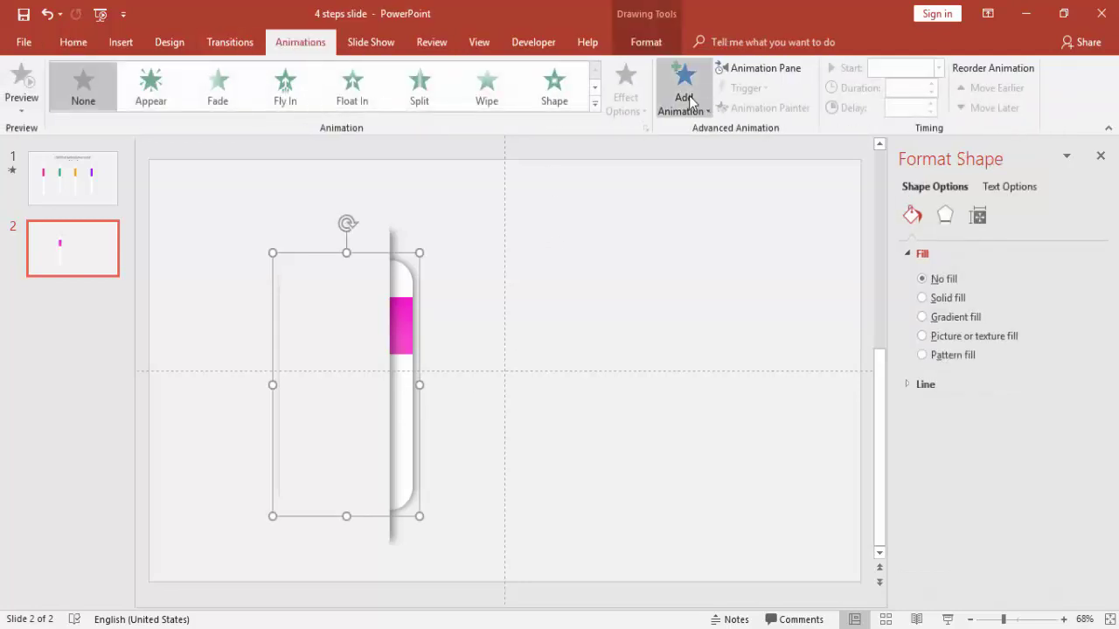
pyautogui.click(765, 69)
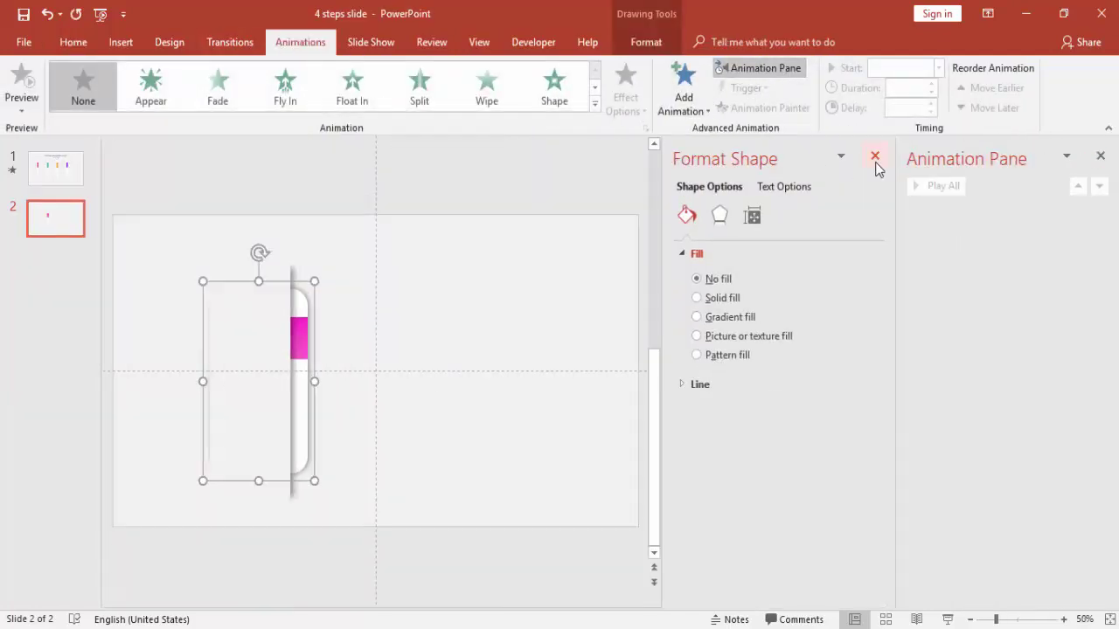
pyautogui.click(875, 161)
pyautogui.click(680, 112)
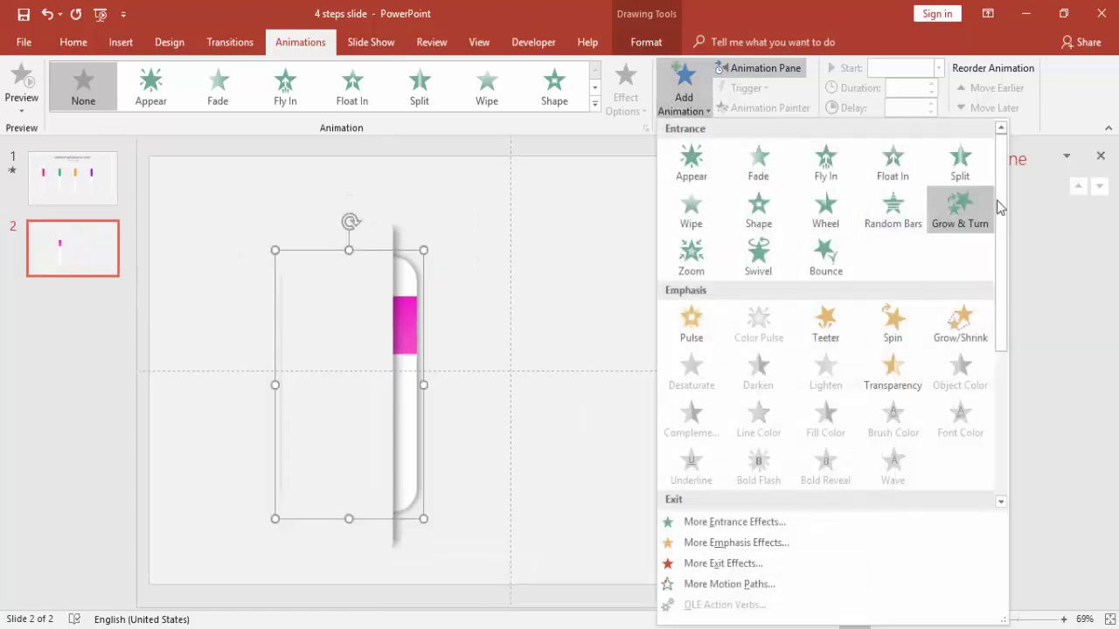
pyautogui.moveTo(1001, 207); pyautogui.dragTo(999, 362)
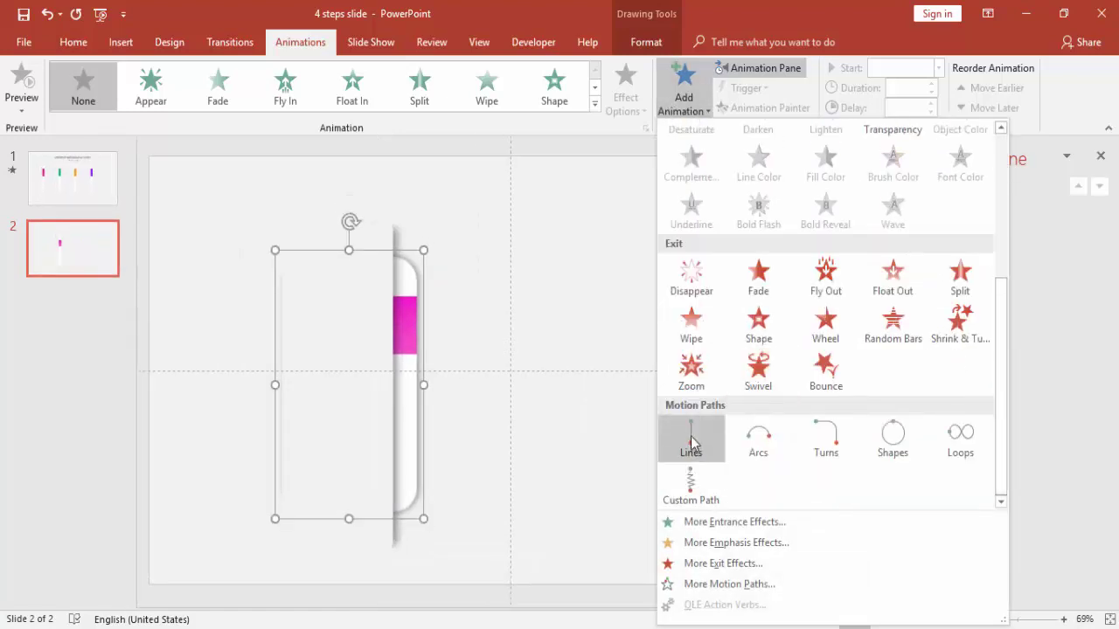
pyautogui.click(691, 437)
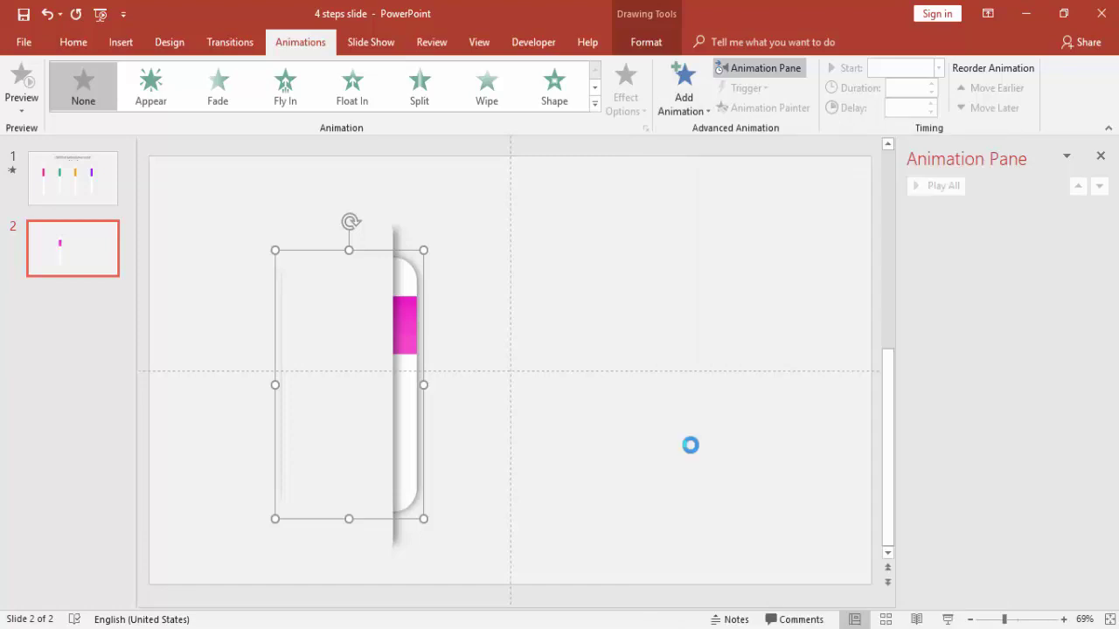
pyautogui.click(620, 104)
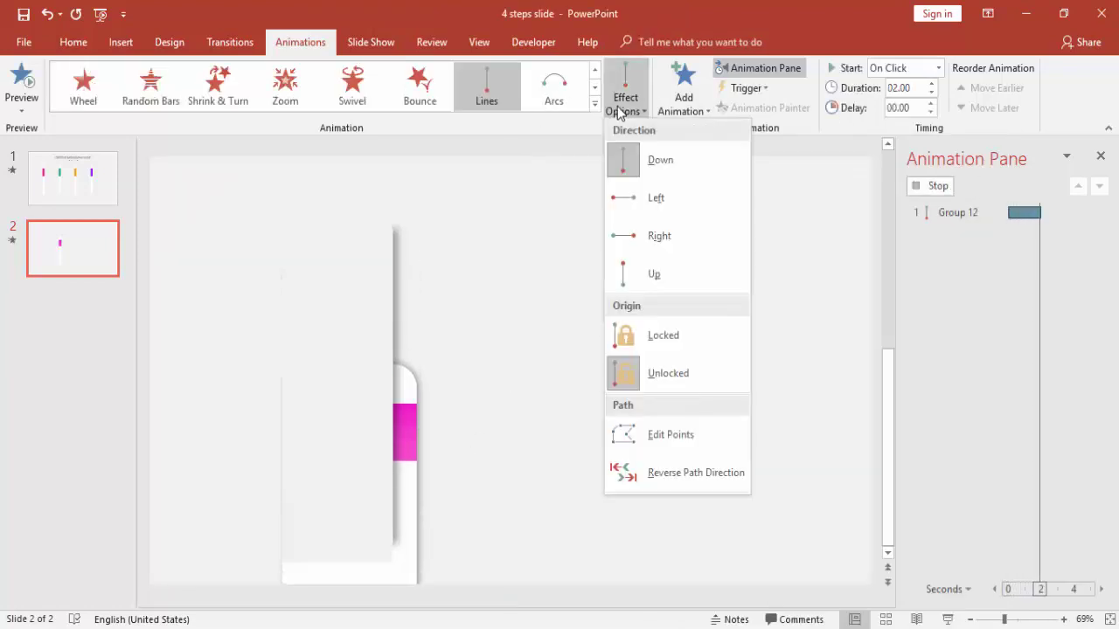
pyautogui.click(687, 210)
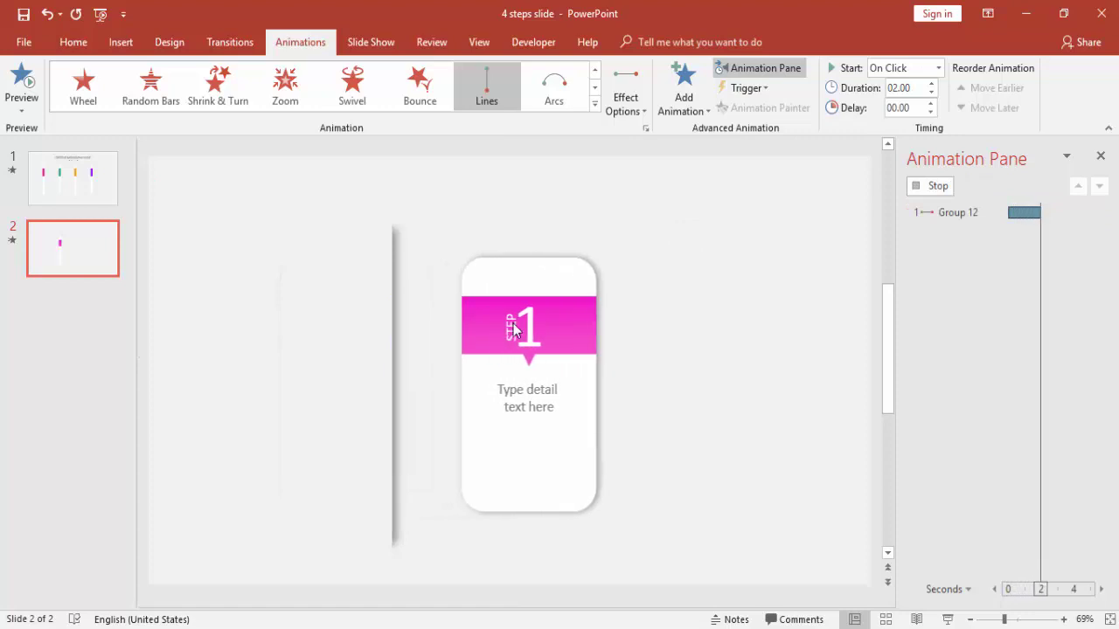
# Step: Align the path with the card's centre and shorten it to stop beside the mask
pyautogui.moveTo(551, 364); pyautogui.dragTo(372, 393)
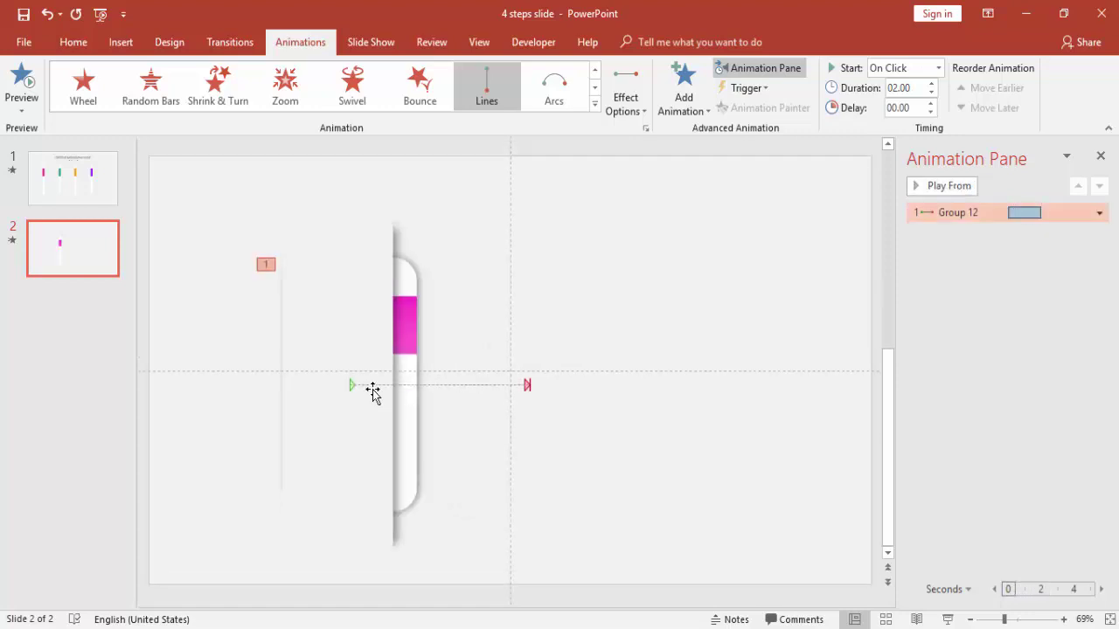
pyautogui.click(528, 386)
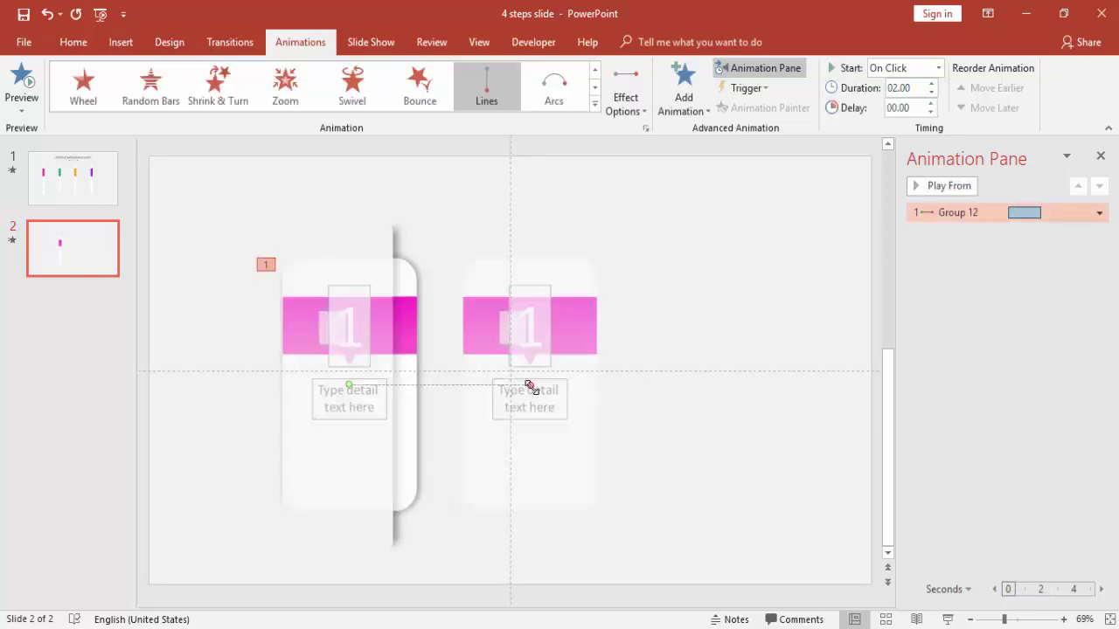
pyautogui.moveTo(519, 386); pyautogui.dragTo(443, 385)
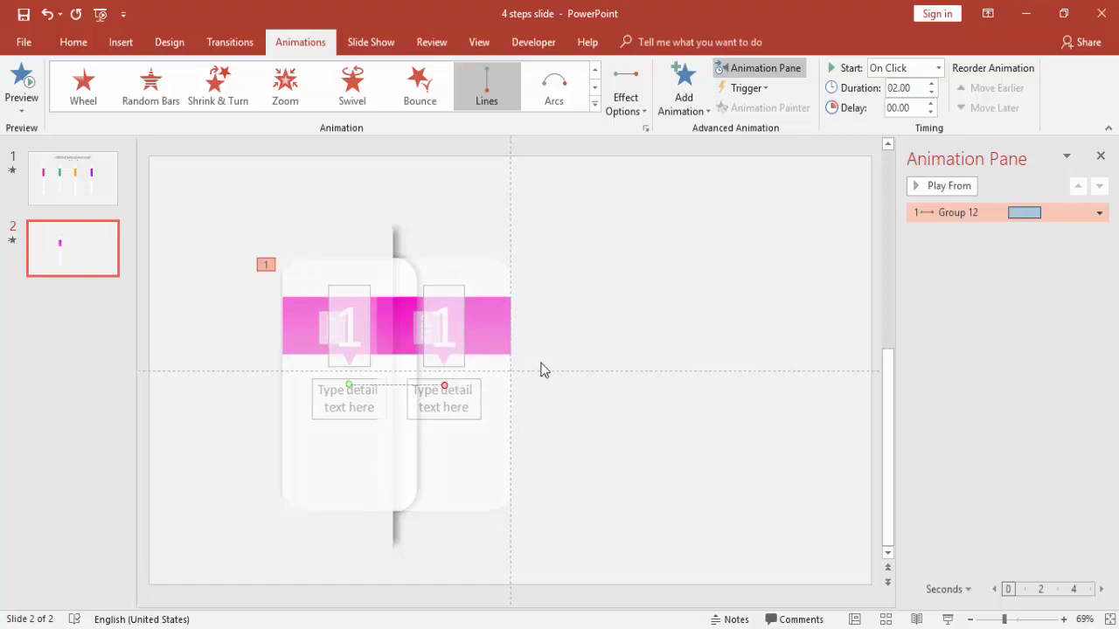
# Step: Set the slide-out to 1 second with a 0.5 sec smooth start and 0.64 sec bounce end
pyautogui.doubleClick(952, 216)
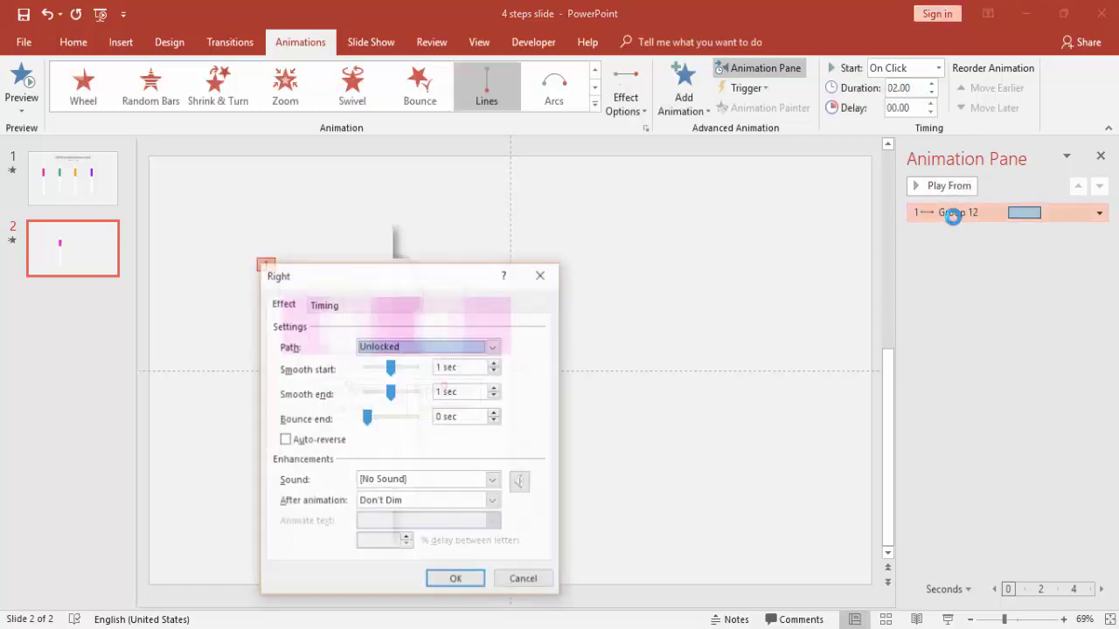
pyautogui.click(324, 305)
pyautogui.click(452, 370)
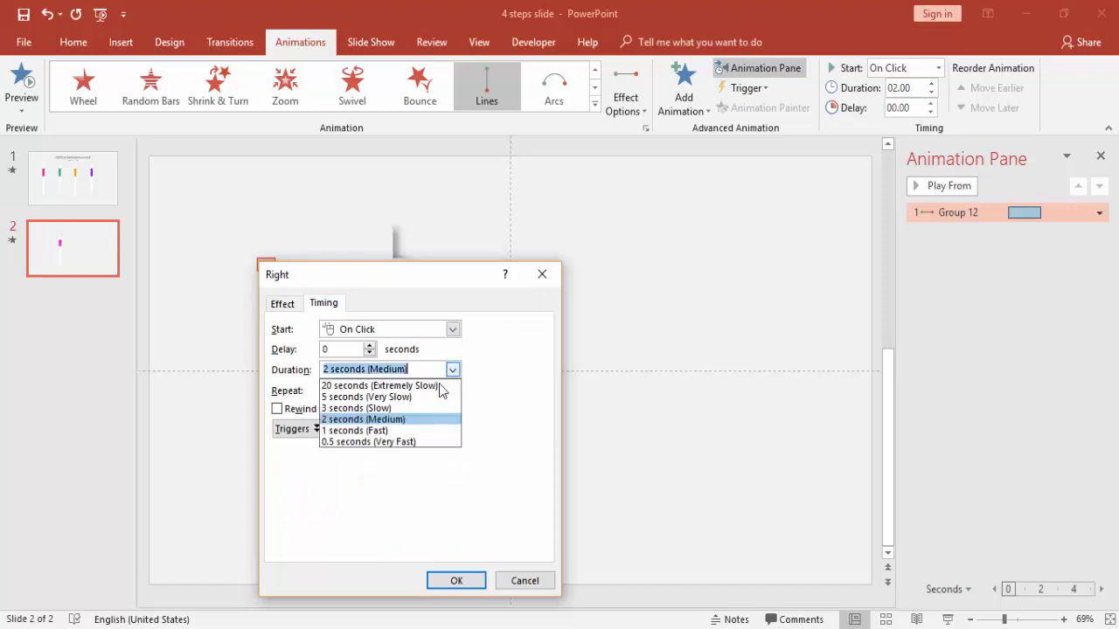
pyautogui.click(412, 431)
pyautogui.click(286, 305)
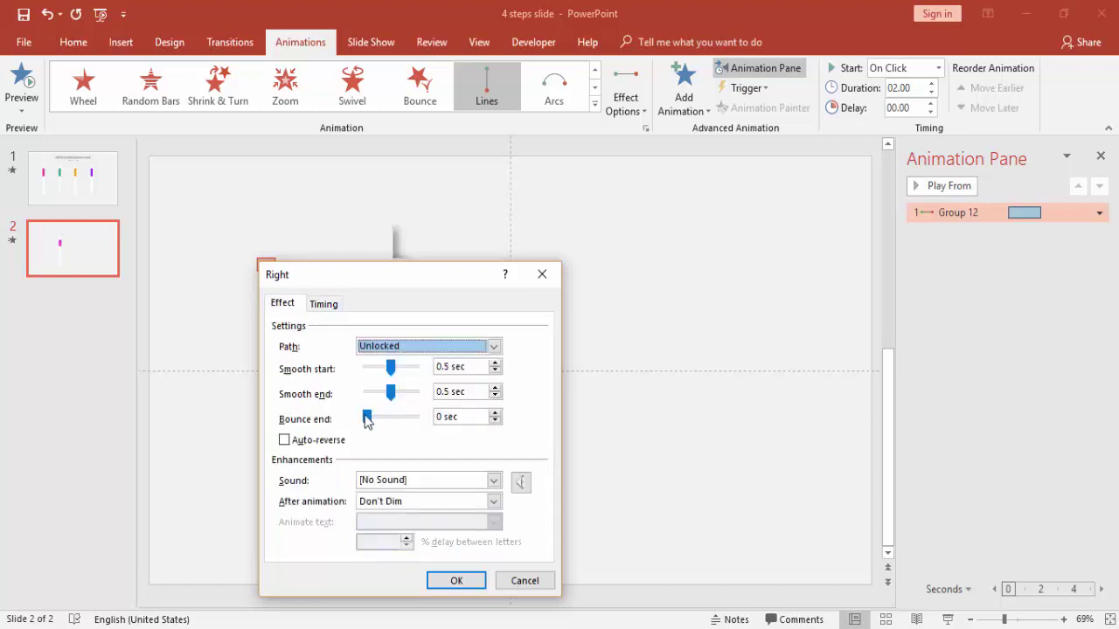
pyautogui.moveTo(367, 420); pyautogui.dragTo(400, 425)
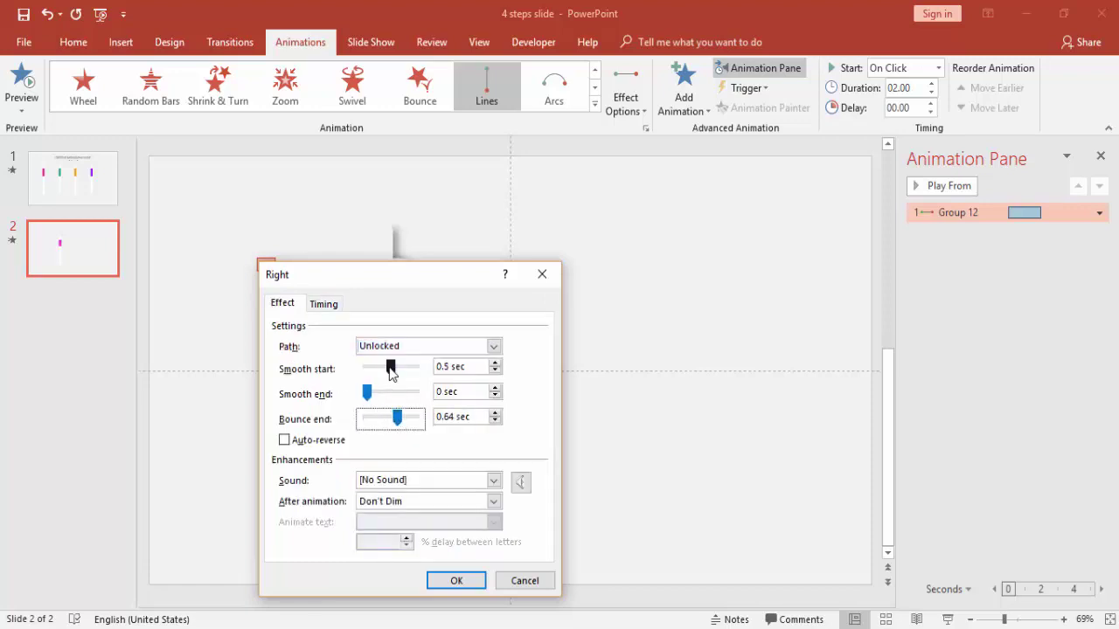
pyautogui.moveTo(388, 367); pyautogui.dragTo(393, 368)
pyautogui.click(473, 581)
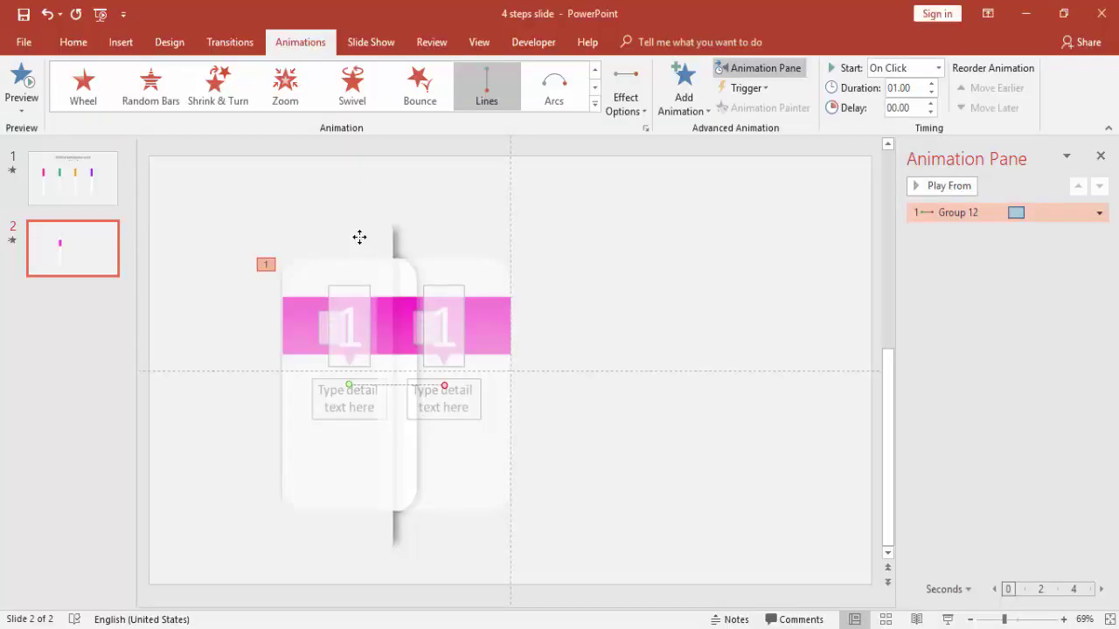
# Step: Duplicate the masked card group with Ctrl+D and align the copy right of the first card
pyautogui.click(349, 250)
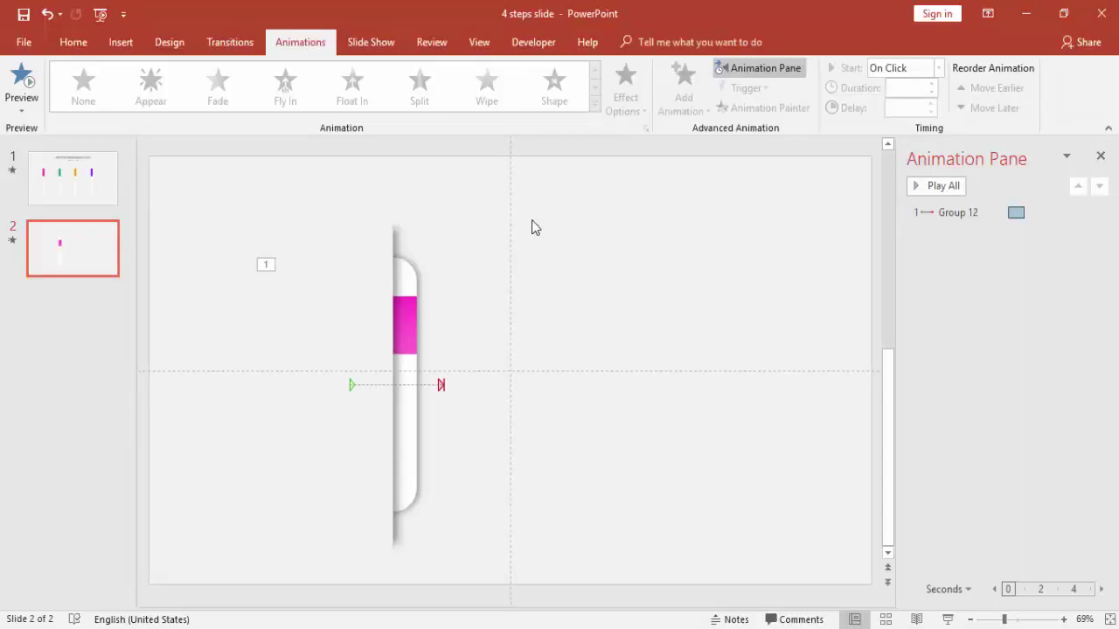
pyautogui.moveTo(182, 181); pyautogui.dragTo(549, 597)
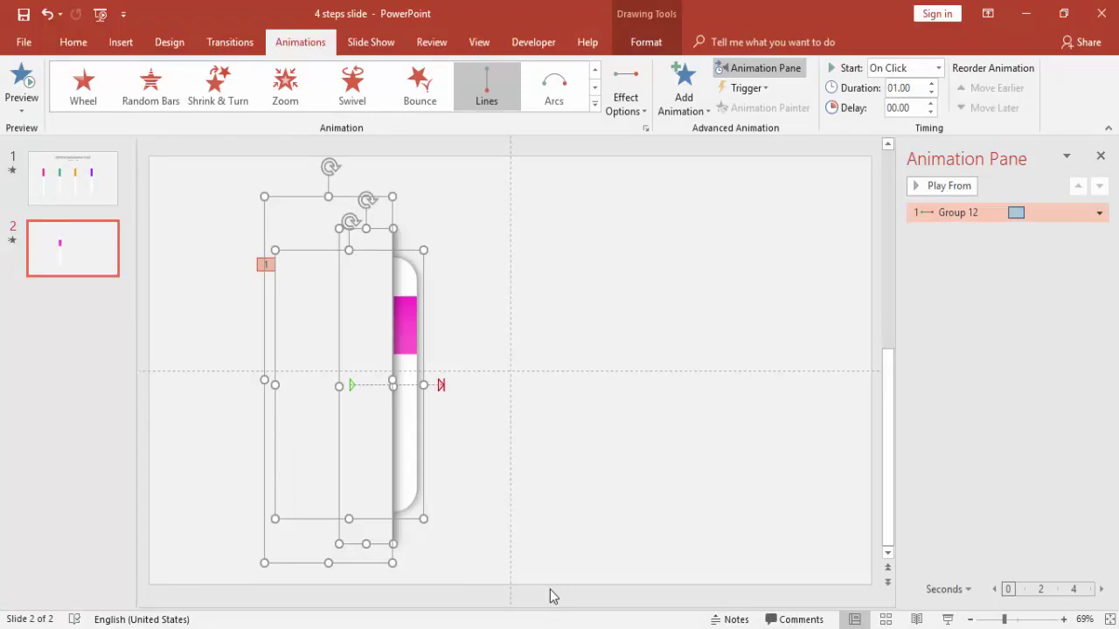
pyautogui.hotkey('ctrl', 'd')
pyautogui.moveTo(409, 347); pyautogui.dragTo(573, 339)
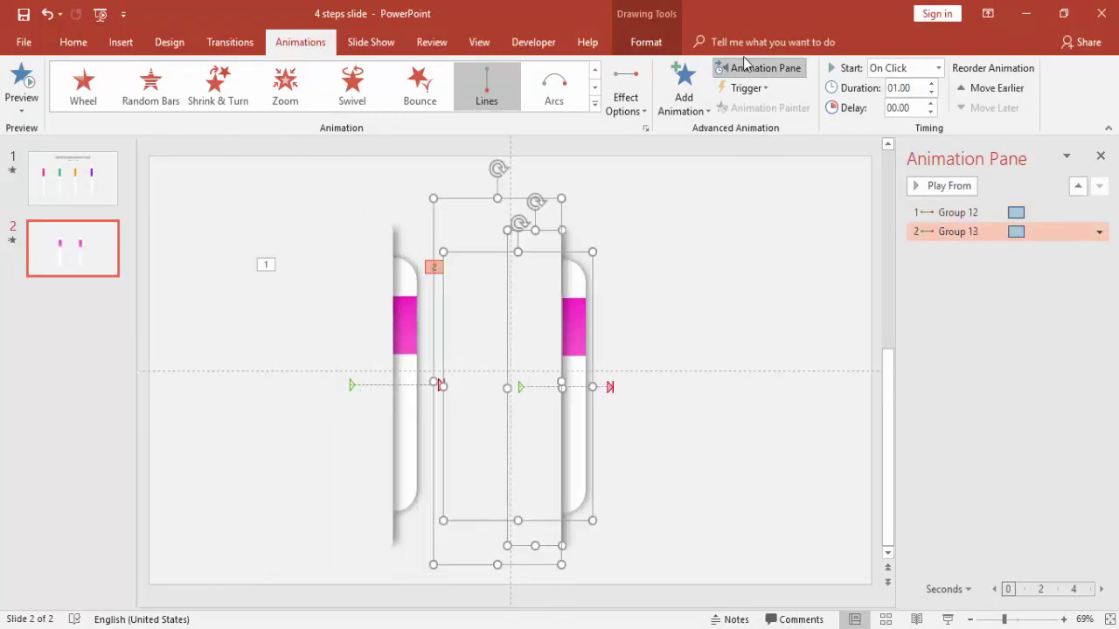
pyautogui.click(647, 41)
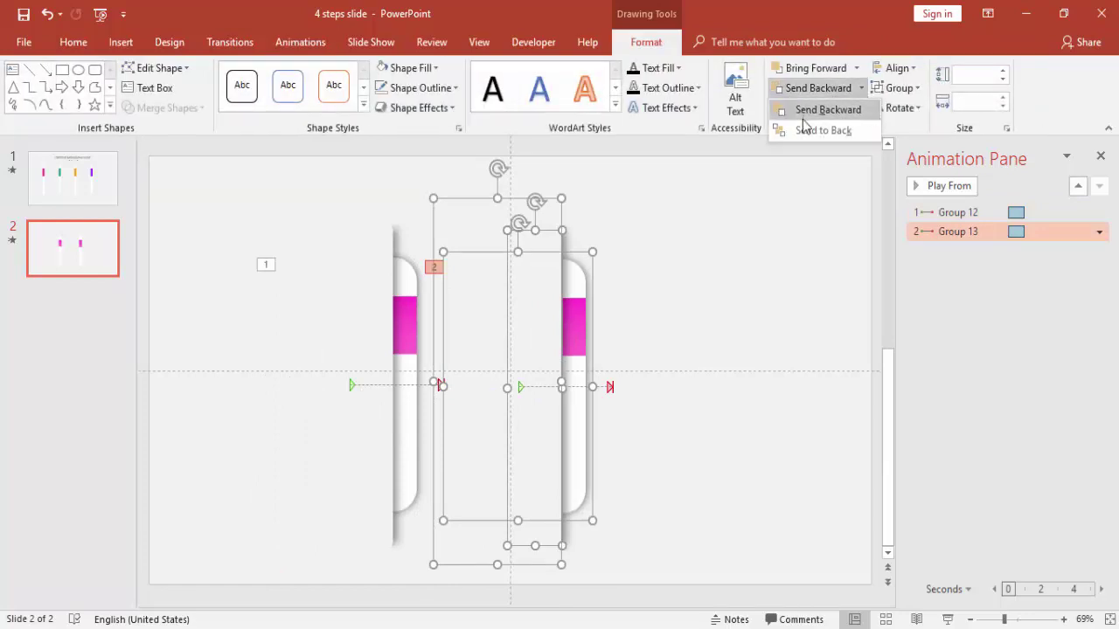
pyautogui.moveTo(582, 284); pyautogui.dragTo(557, 281)
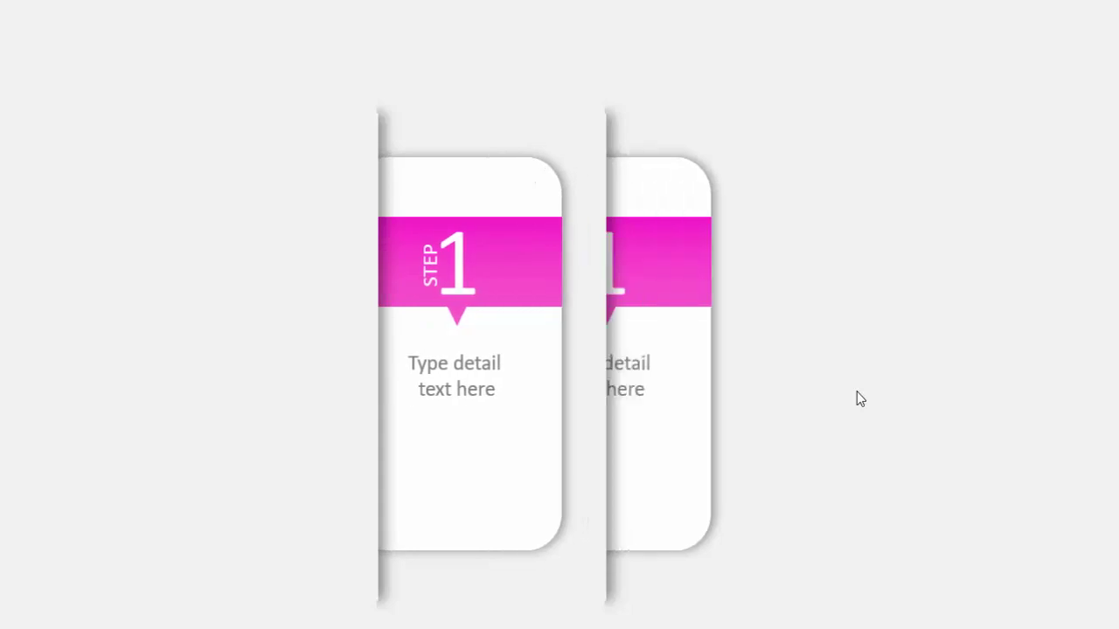
pyautogui.press('Escape')
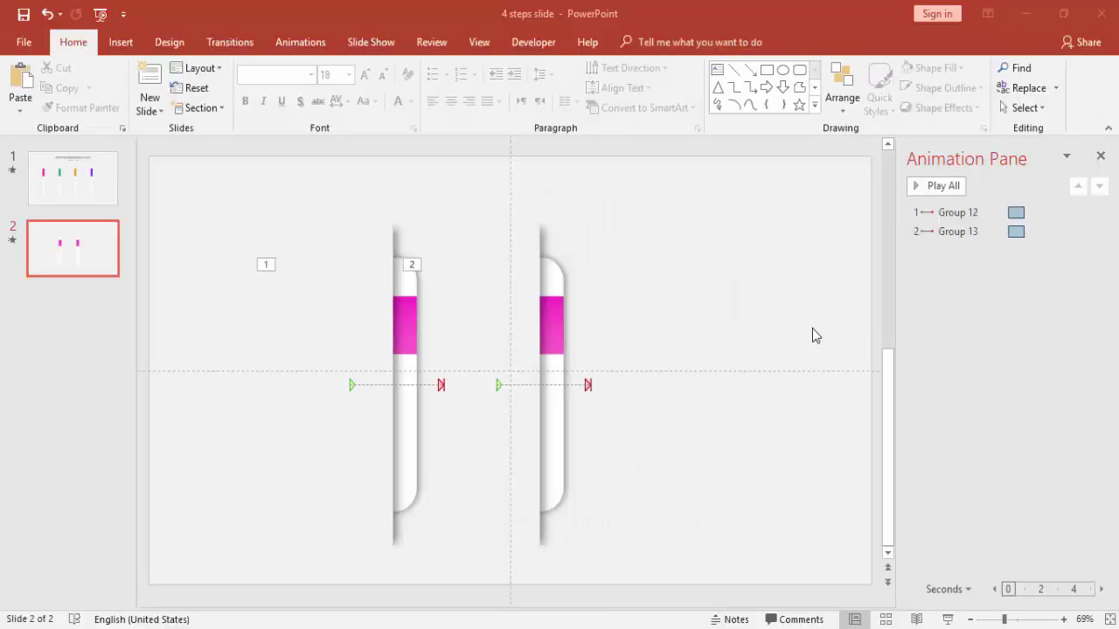
# Step: Pull the hidden card out of the second group to the right of its mask
pyautogui.click(549, 411)
pyautogui.click(636, 307)
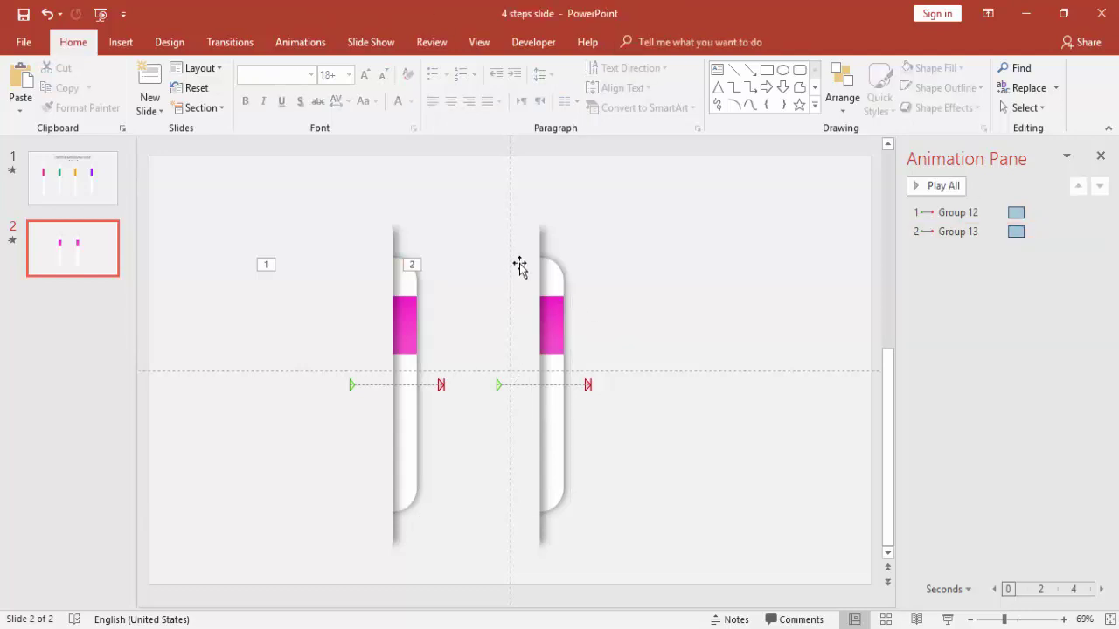
pyautogui.click(522, 261)
pyautogui.moveTo(557, 424); pyautogui.dragTo(669, 422)
# Step: Set the pink header band's right gradient stop to teal via More Colors
pyautogui.click(631, 313)
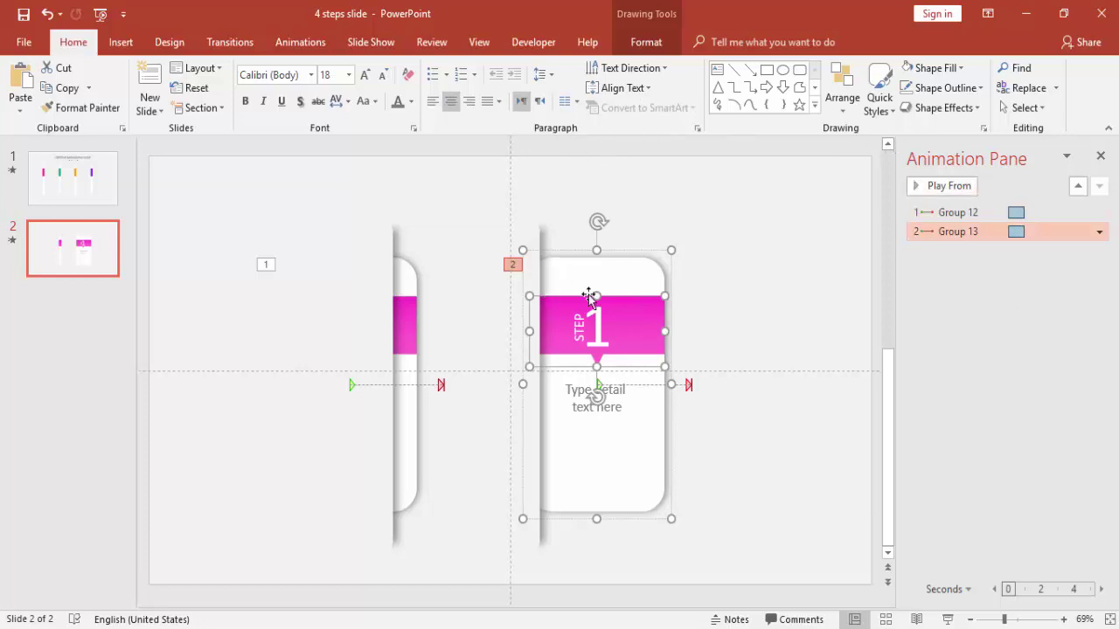
pyautogui.rightClick(636, 443)
pyautogui.click(723, 429)
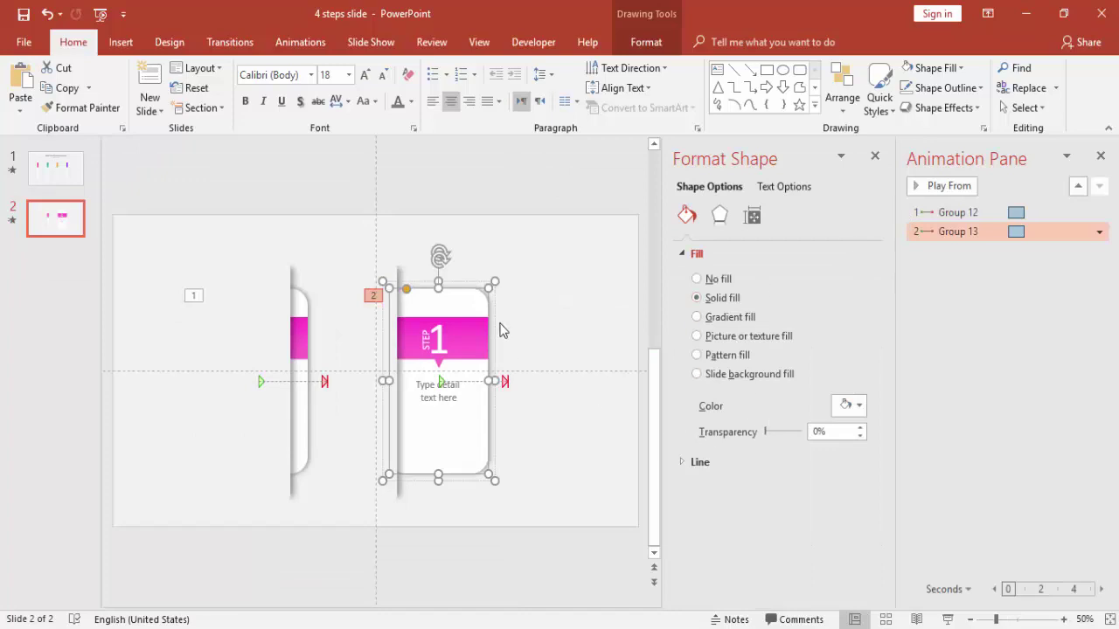
pyautogui.click(467, 332)
pyautogui.click(805, 527)
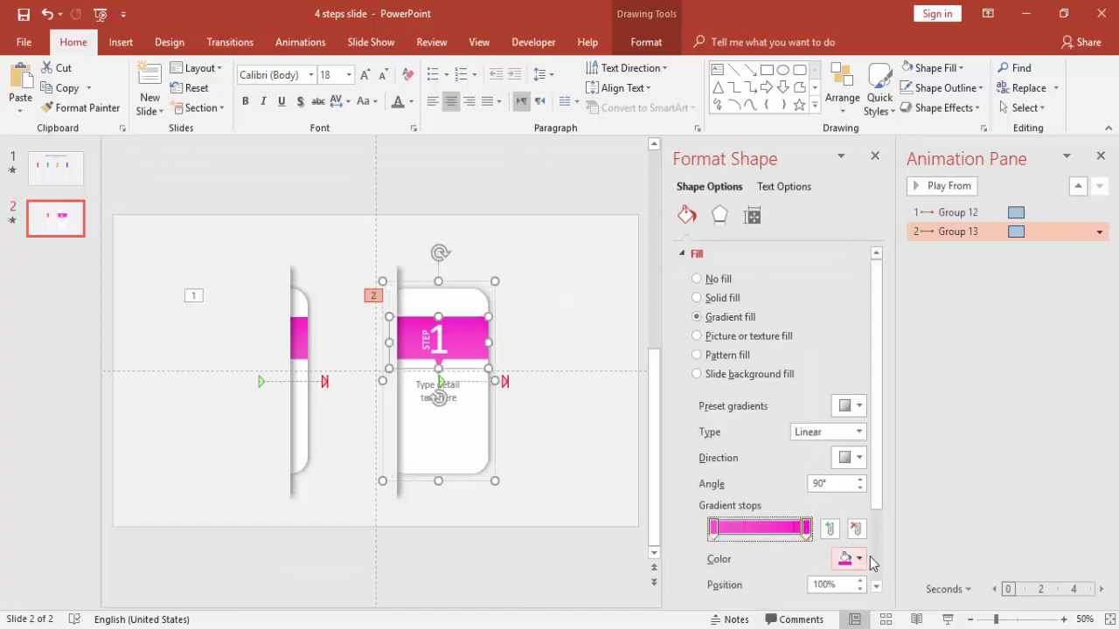
pyautogui.click(858, 559)
pyautogui.click(880, 520)
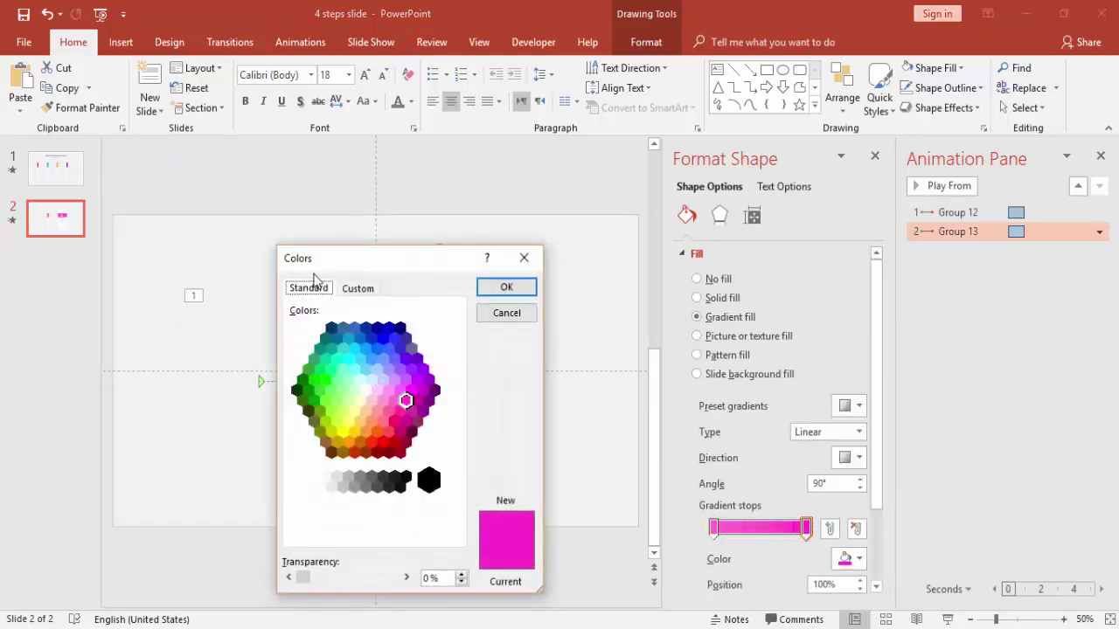
pyautogui.click(321, 350)
pyautogui.click(502, 288)
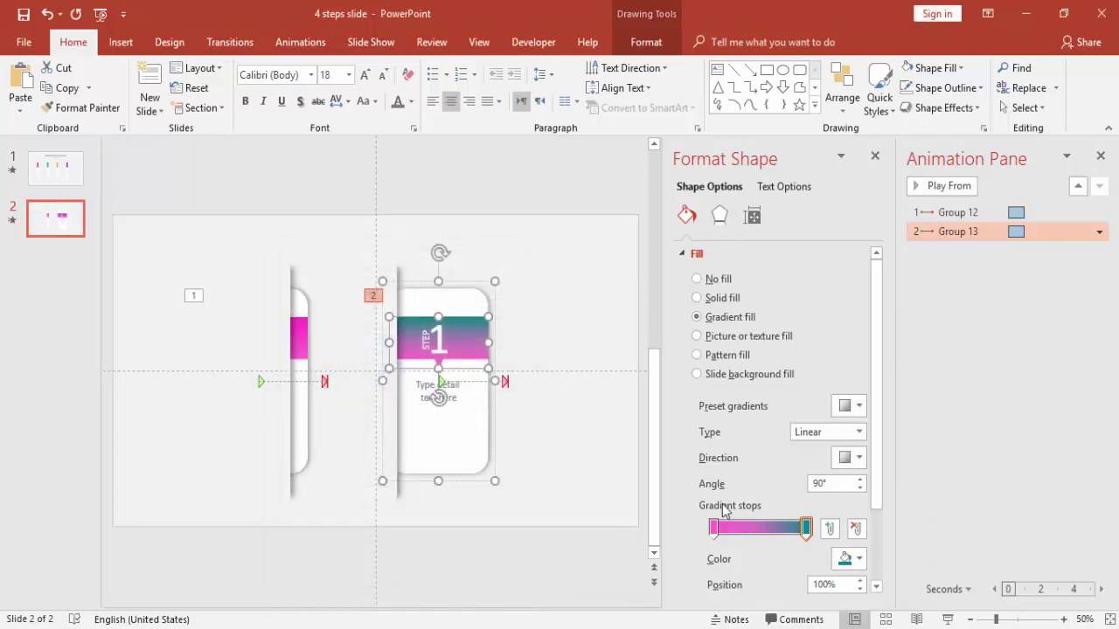
# Step: Set the band's left gradient stop to the same teal
pyautogui.click(713, 528)
pyautogui.click(853, 559)
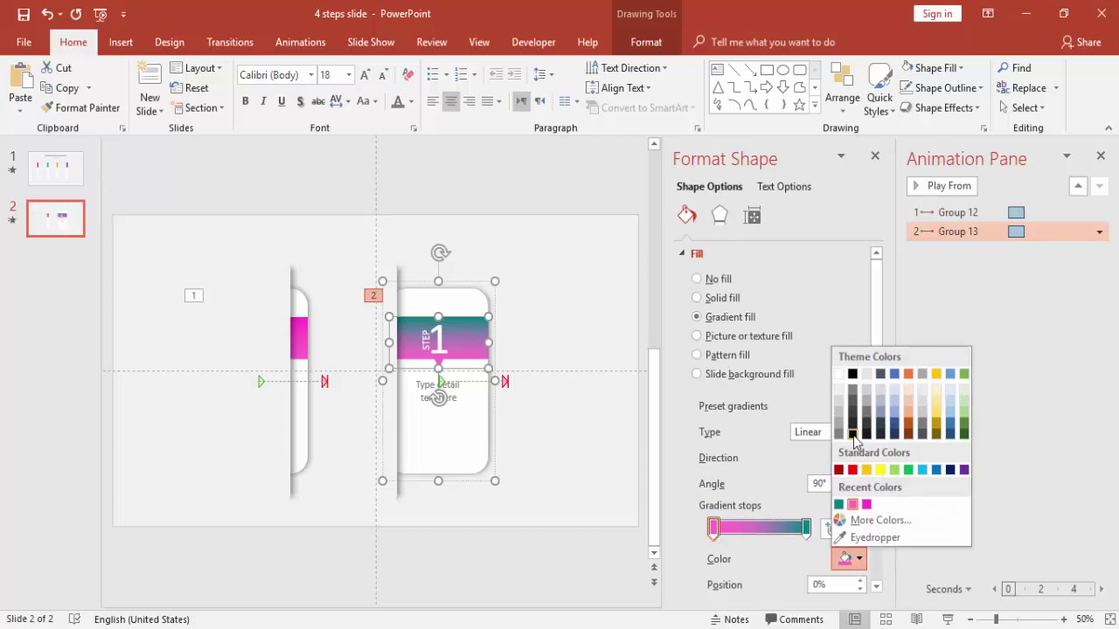
pyautogui.click(874, 520)
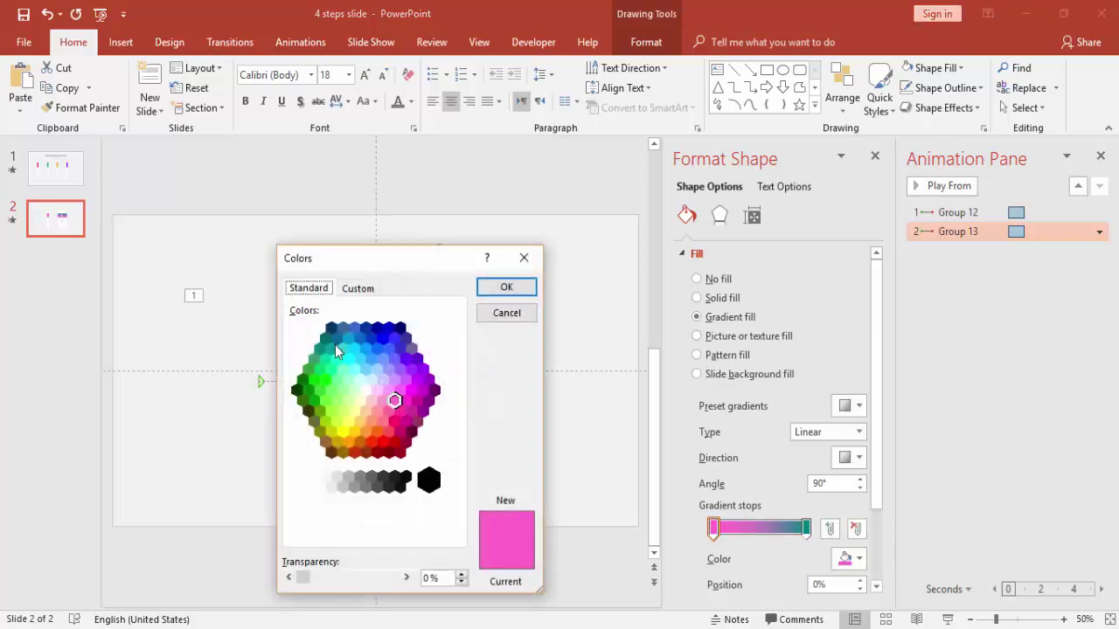
pyautogui.click(328, 348)
pyautogui.click(502, 288)
pyautogui.click(562, 324)
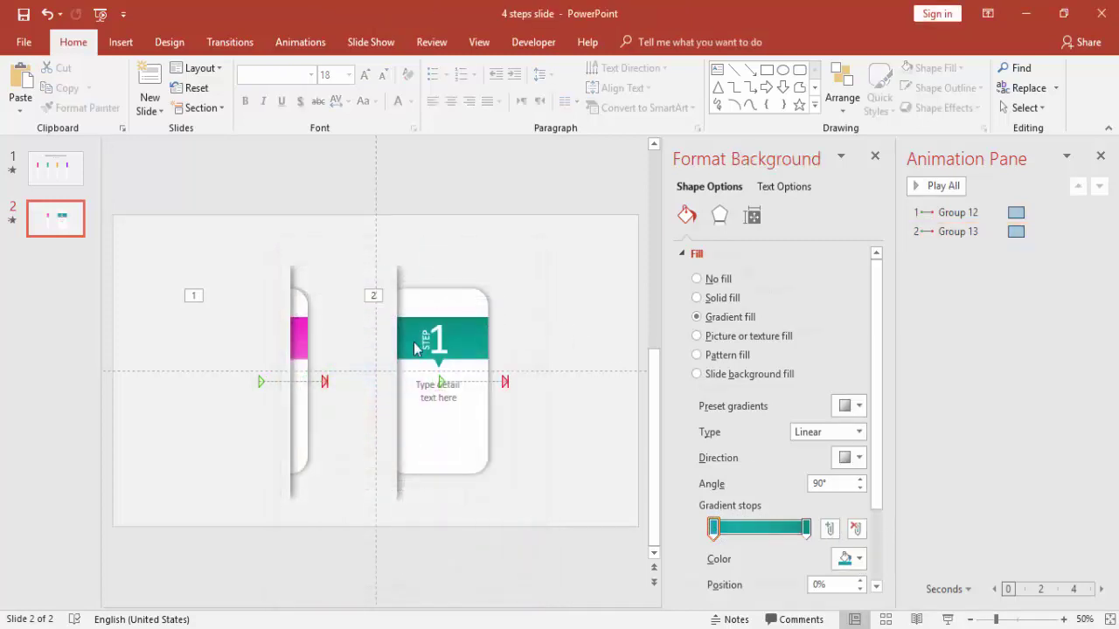
# Step: Change the card's step number from 1 to 2
pyautogui.click(425, 344)
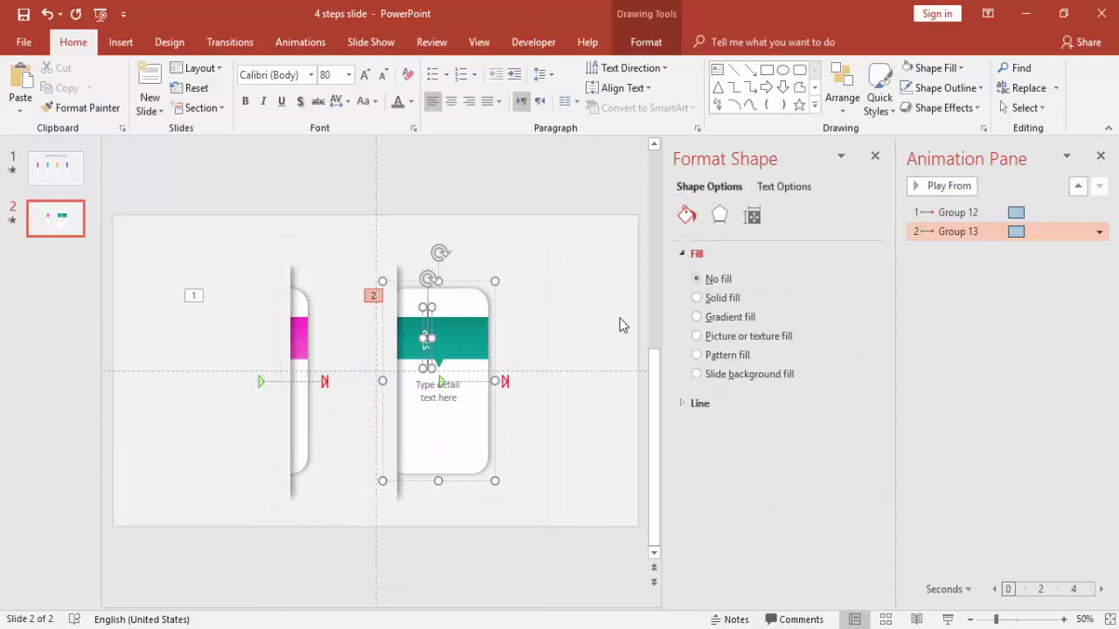
pyautogui.click(602, 347)
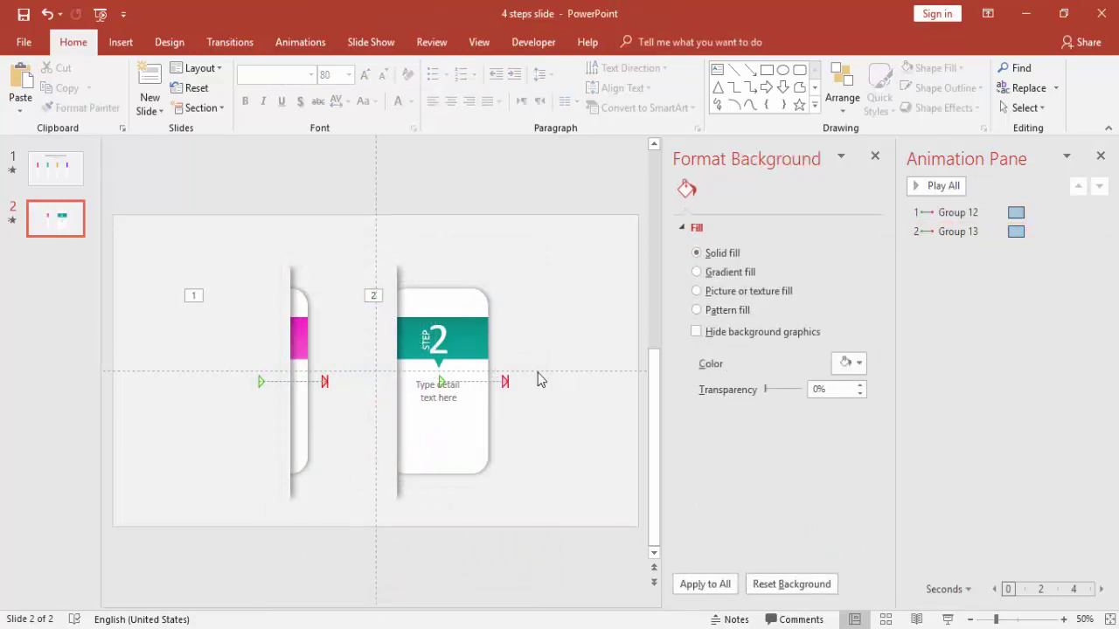
pyautogui.click(472, 325)
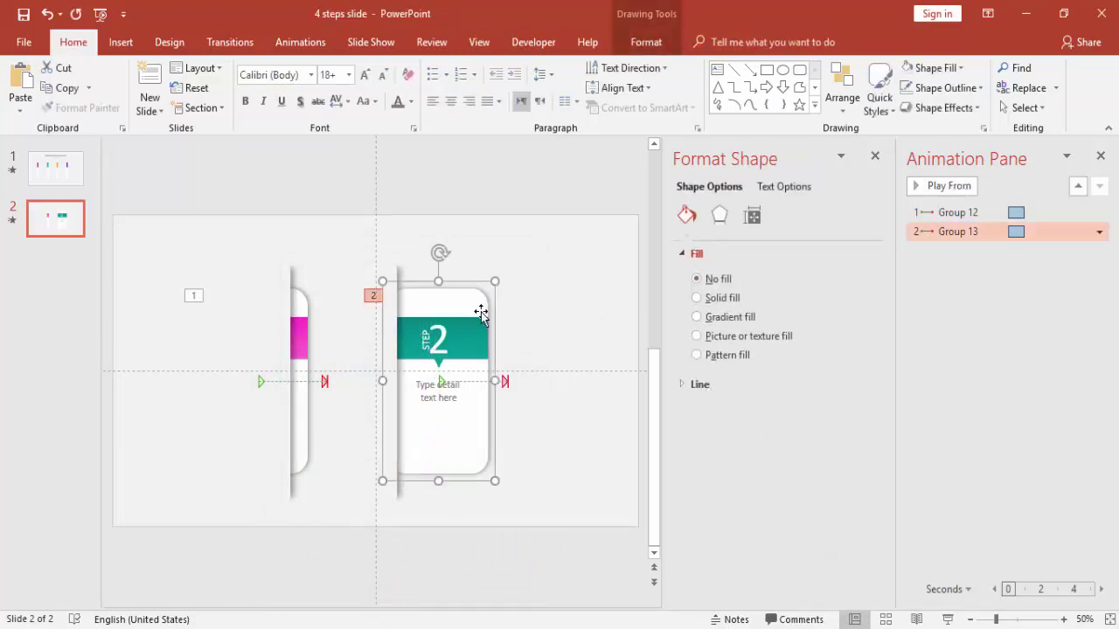
# Step: Nudge the STEP 2 card left with the arrow keys until it sits behind its mask
pyautogui.hotkey('ctrl', 'Left')
pyautogui.press('Left')
pyautogui.press('Left')
pyautogui.press('Left')
pyautogui.press('Left')
pyautogui.press('Left')
pyautogui.press('Left')
pyautogui.press('Left')
pyautogui.press('Left')
pyautogui.press('Left')
pyautogui.press('Left')
pyautogui.press('Left')
pyautogui.press('Left')
pyautogui.press('Left')
pyautogui.press('Left')
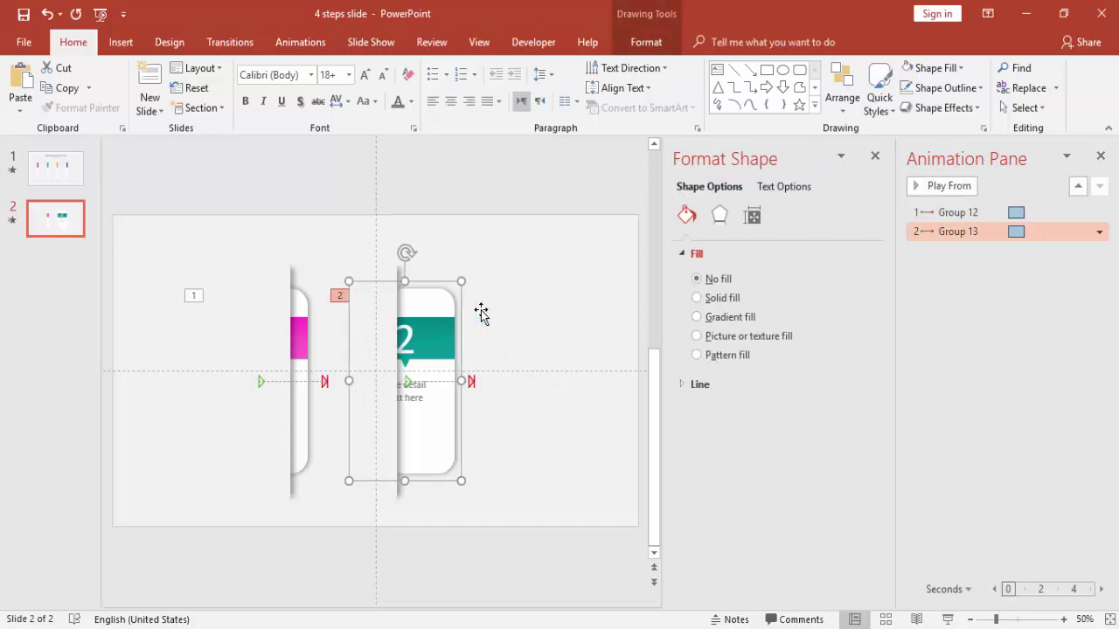
pyautogui.hotkey('ctrl', 'Left')
pyautogui.hotkey('ctrl', 'Left')
pyautogui.hotkey('ctrl', 'Left')
pyautogui.hotkey('ctrl', 'Left')
pyautogui.hotkey('ctrl', 'Left')
pyautogui.hotkey('ctrl', 'Left')
pyautogui.hotkey('ctrl', 'Left')
pyautogui.hotkey('ctrl', 'Left')
pyautogui.hotkey('ctrl', 'Left')
pyautogui.hotkey('ctrl', 'Left')
pyautogui.hotkey('ctrl', 'Left')
pyautogui.hotkey('ctrl', 'Left')
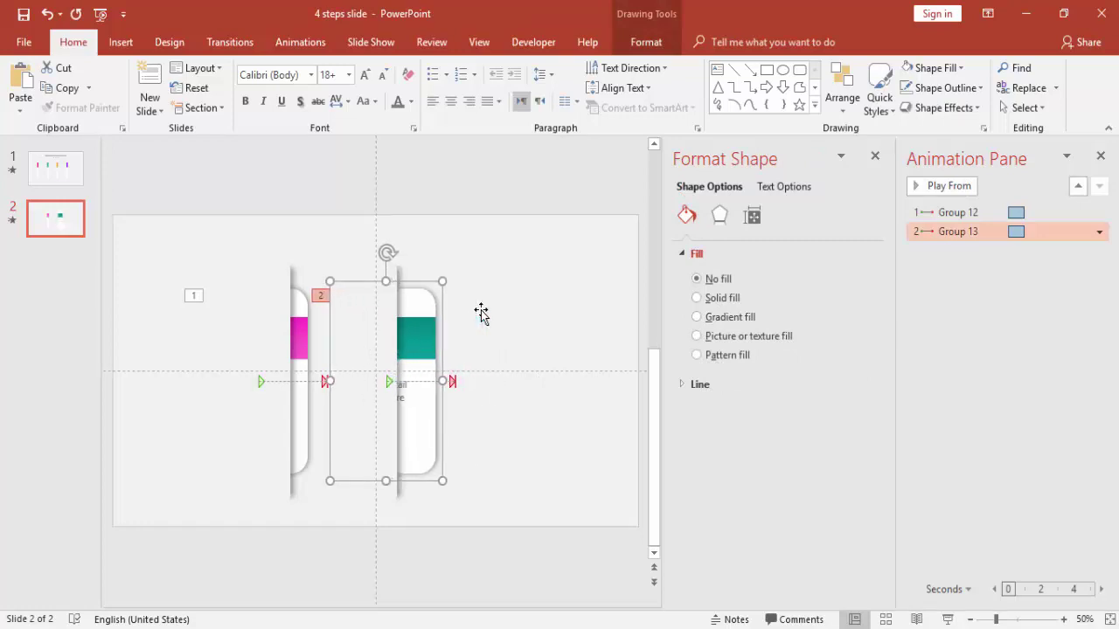
pyautogui.hotkey('ctrl', 'Left')
pyautogui.hotkey('ctrl', 'Left')
pyautogui.hotkey('ctrl', 'Left')
pyautogui.hotkey('ctrl', 'Left')
pyautogui.hotkey('ctrl', 'Left')
pyautogui.hotkey('ctrl', 'Left')
pyautogui.hotkey('ctrl', 'Left')
pyautogui.hotkey('ctrl', 'Left')
pyautogui.hotkey('ctrl', 'Left')
pyautogui.hotkey('ctrl', 'Left')
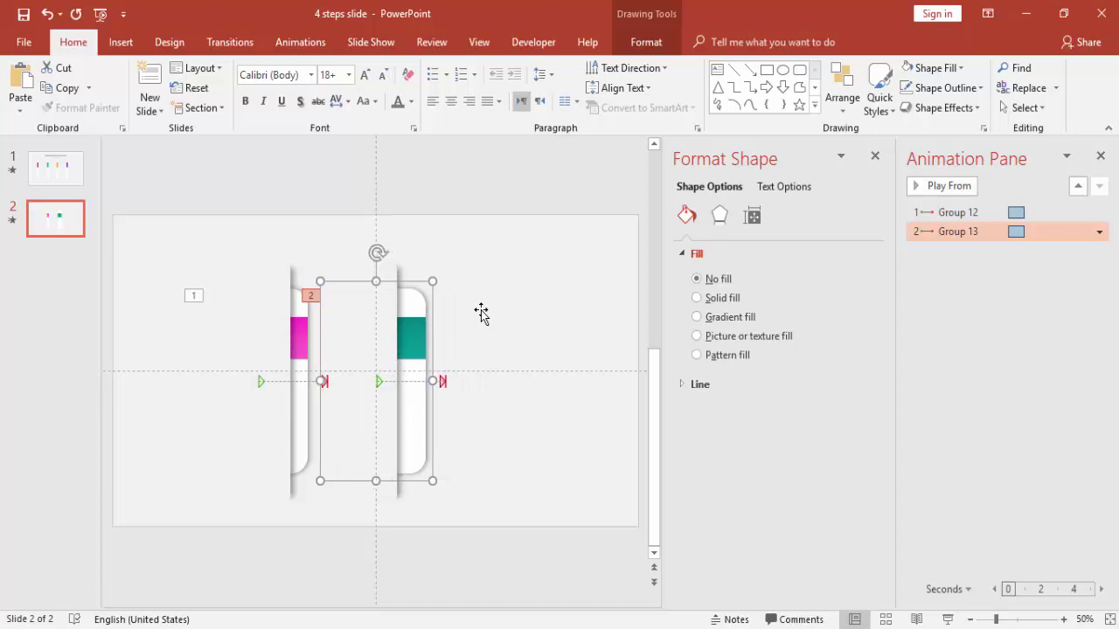
pyautogui.hotkey('ctrl', 'Left')
pyautogui.hotkey('ctrl', 'Left')
pyautogui.hotkey('ctrl', 'Left')
pyautogui.hotkey('ctrl', 'Left')
pyautogui.hotkey('ctrl', 'Left')
pyautogui.hotkey('ctrl', 'Left')
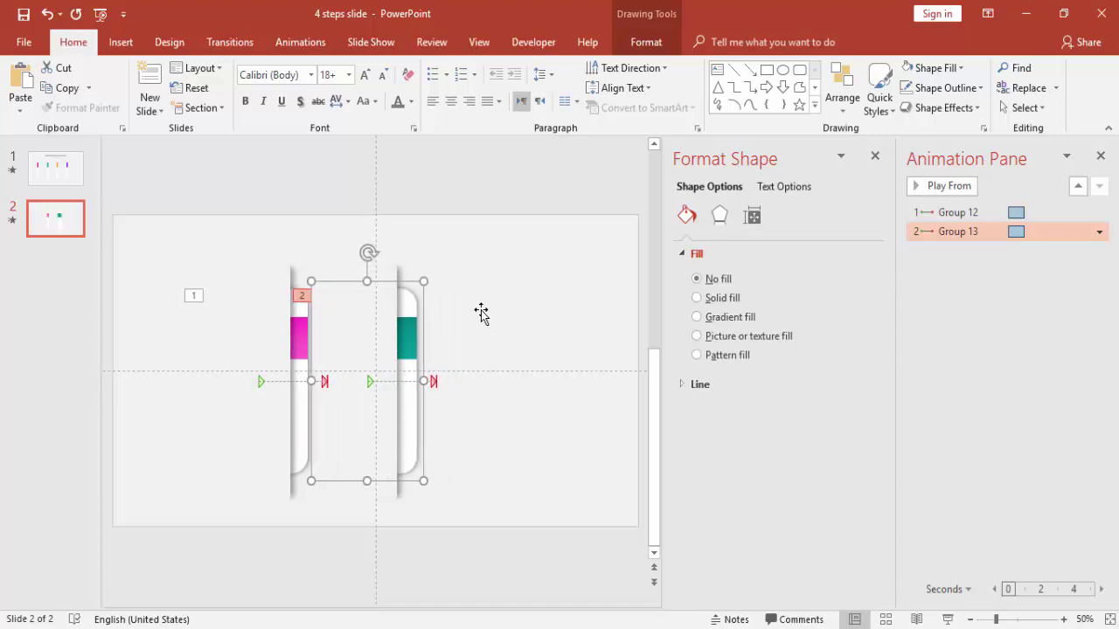
pyautogui.click(485, 318)
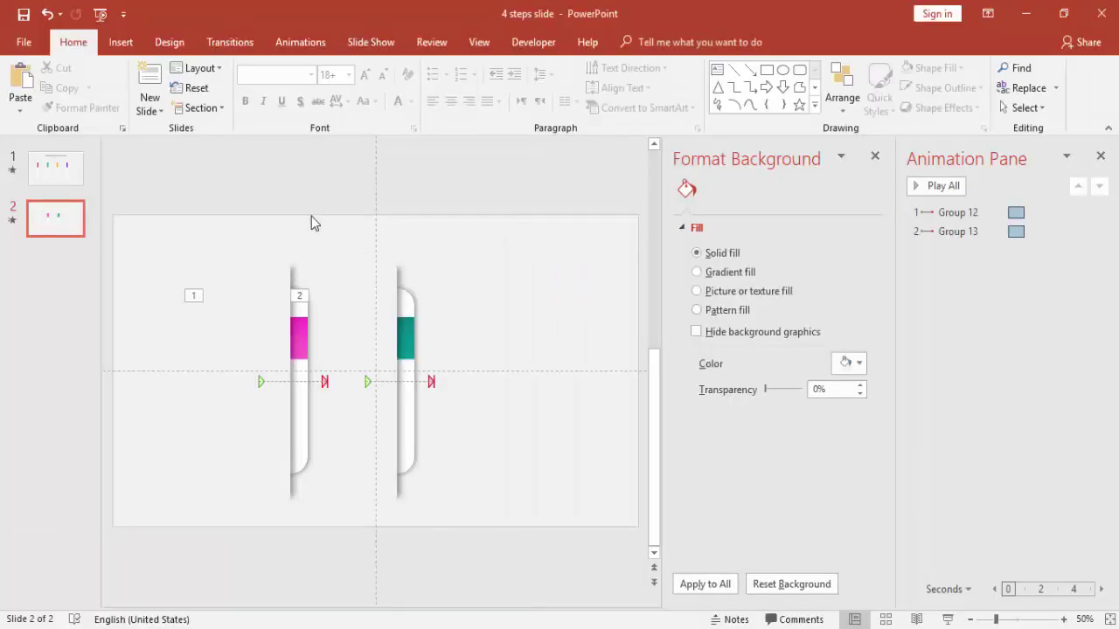
# Step: Copy the second masked card group with Ctrl+D and place the copy to its right
pyautogui.moveTo(311, 216); pyautogui.dragTo(472, 529)
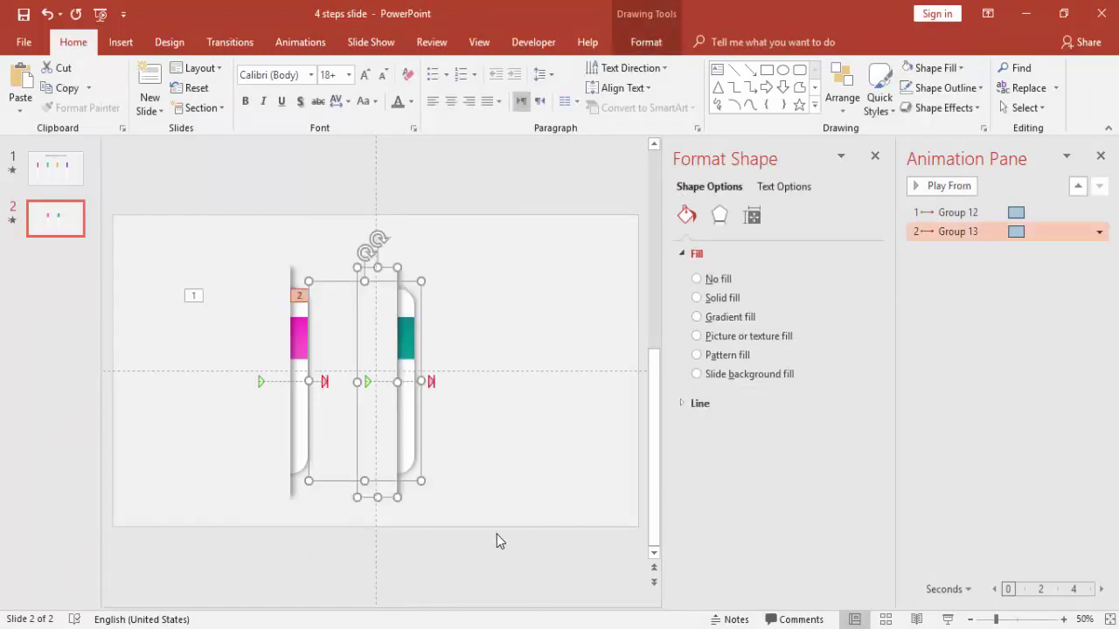
pyautogui.hotkey('ctrl', 'd')
pyautogui.moveTo(415, 323); pyautogui.dragTo(527, 308)
pyautogui.hotkey('ctrl', 'z')
pyautogui.hotkey('ctrl', 'z')
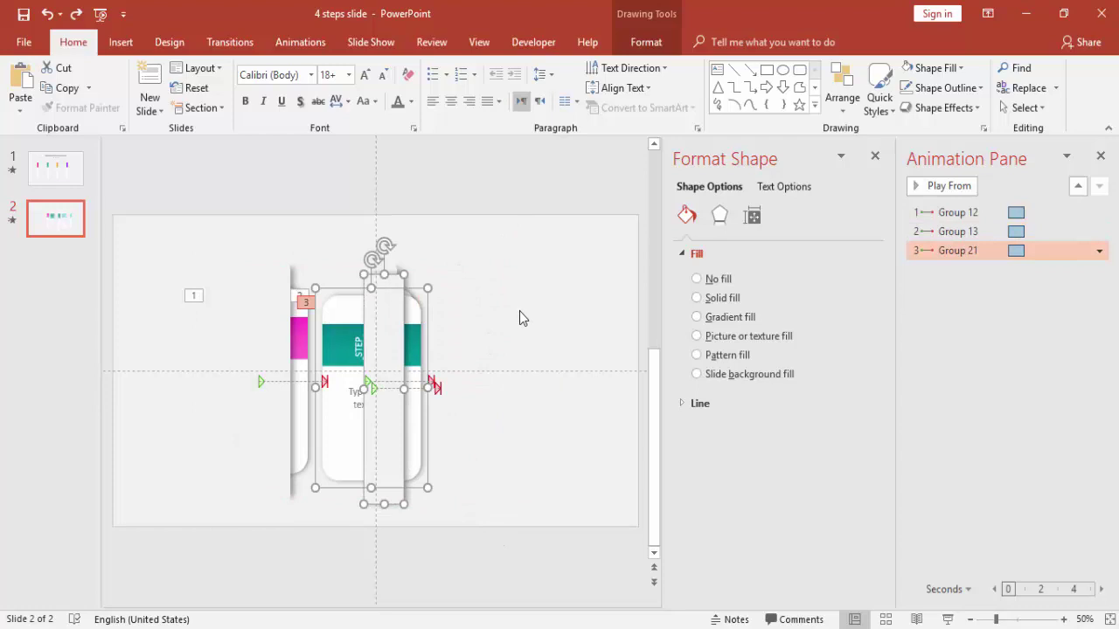
pyautogui.moveTo(260, 190); pyautogui.dragTo(504, 542)
pyautogui.hotkey('ctrl', 'd')
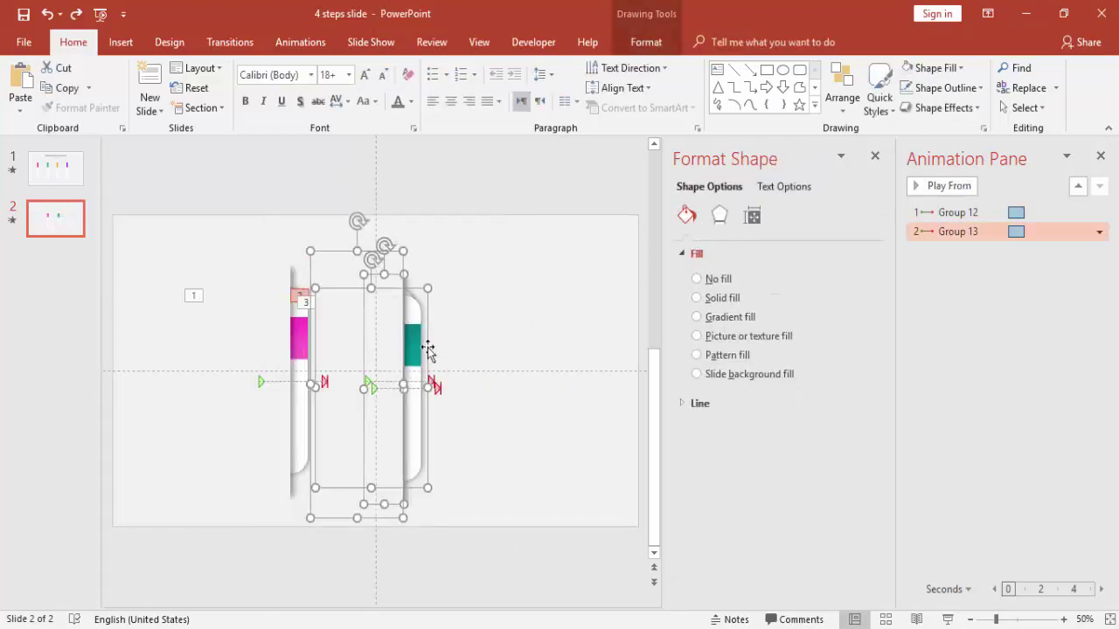
pyautogui.moveTo(392, 337); pyautogui.dragTo(515, 330)
# Step: Send the third card one layer back and nudge it left into alignment
pyautogui.click(663, 44)
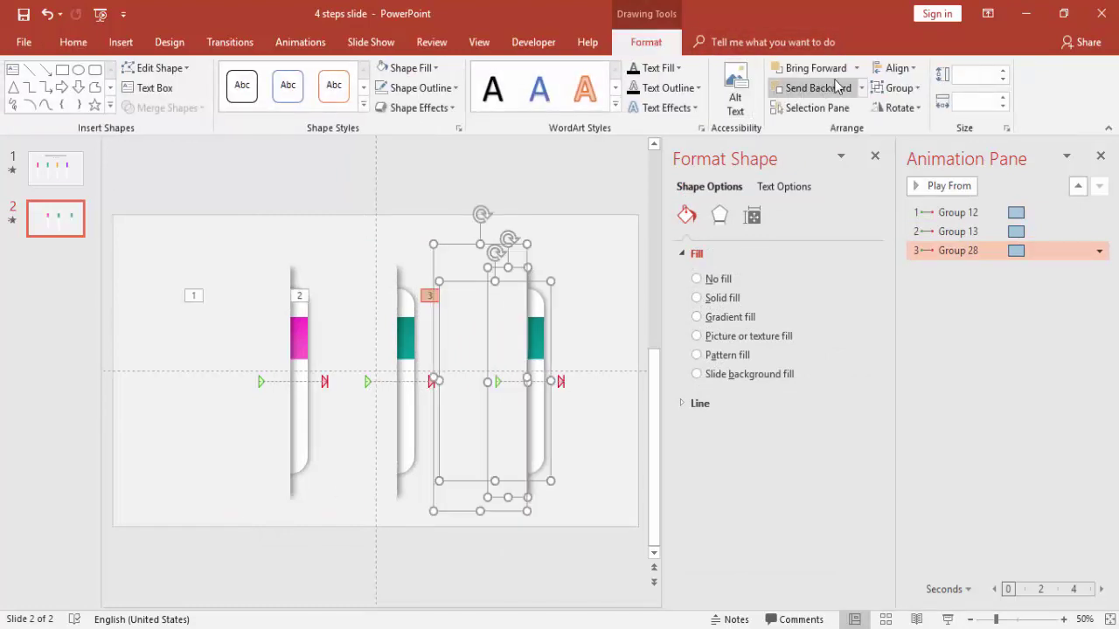
pyautogui.click(860, 88)
pyautogui.click(844, 115)
pyautogui.moveTo(500, 321); pyautogui.dragTo(475, 320)
pyautogui.click(576, 334)
pyautogui.click(518, 333)
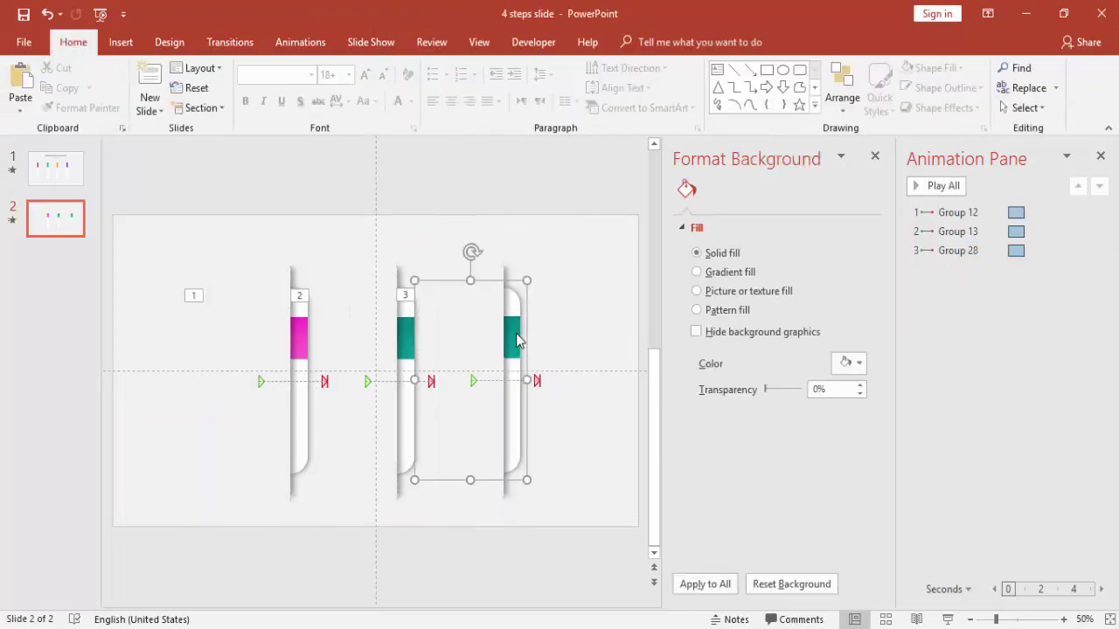